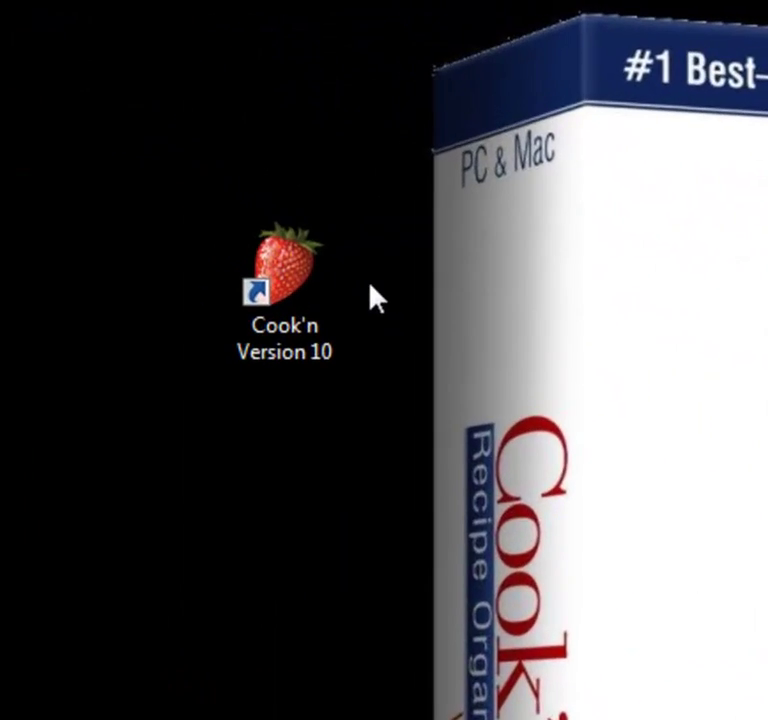
Launch Cook'n Version 10 from the desktop to reach its home page.
{"action": "double_click", "coordinate": [293, 285]}
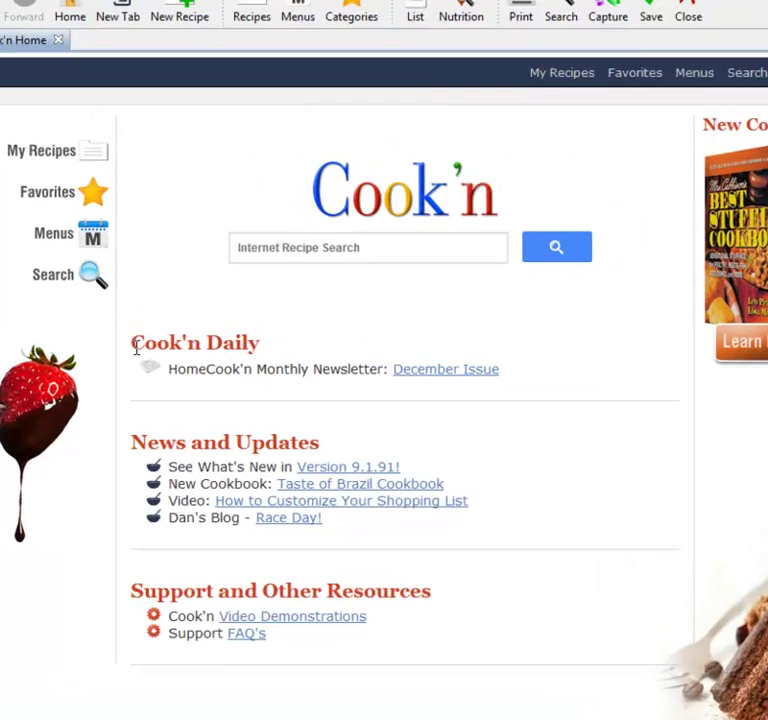
{"action": "left_click_drag", "start_coordinate": [156, 332], "coordinate": [255, 332]}
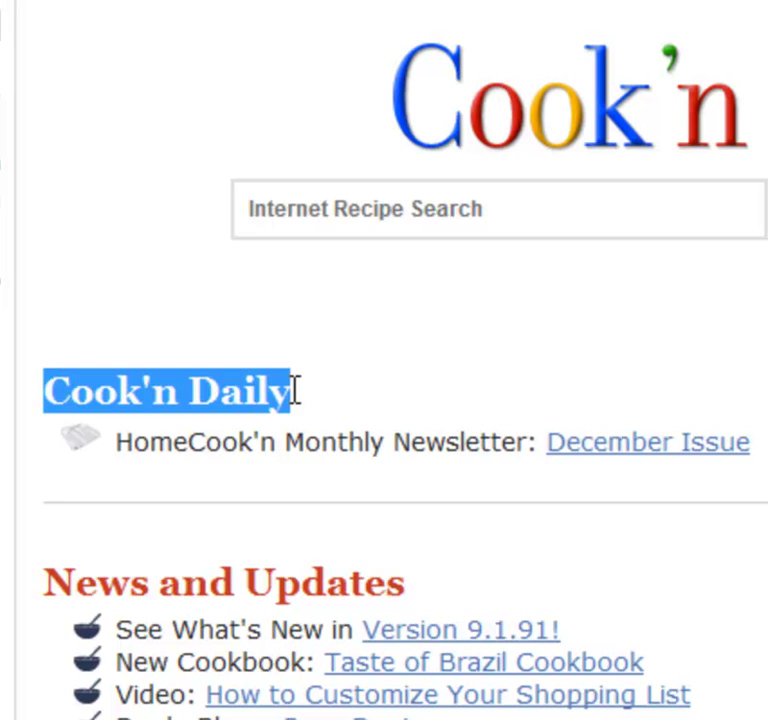
{"action": "left_click", "coordinate": [314, 432]}
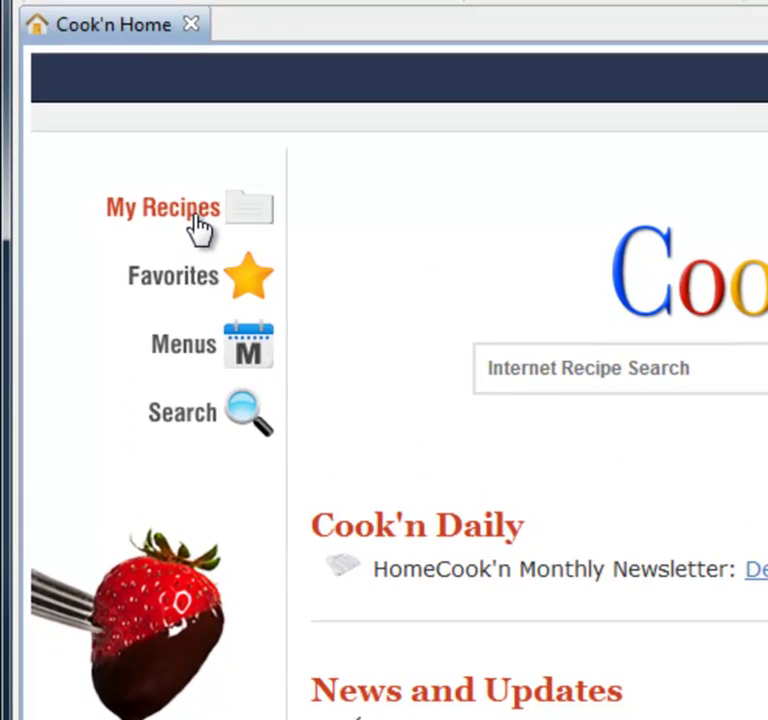
From My Recipes, open The DVO.com Cookbook's Soups and Stews chapter and view the Cream Of Broccoli Soup recipe.
{"action": "left_click", "coordinate": [199, 229]}
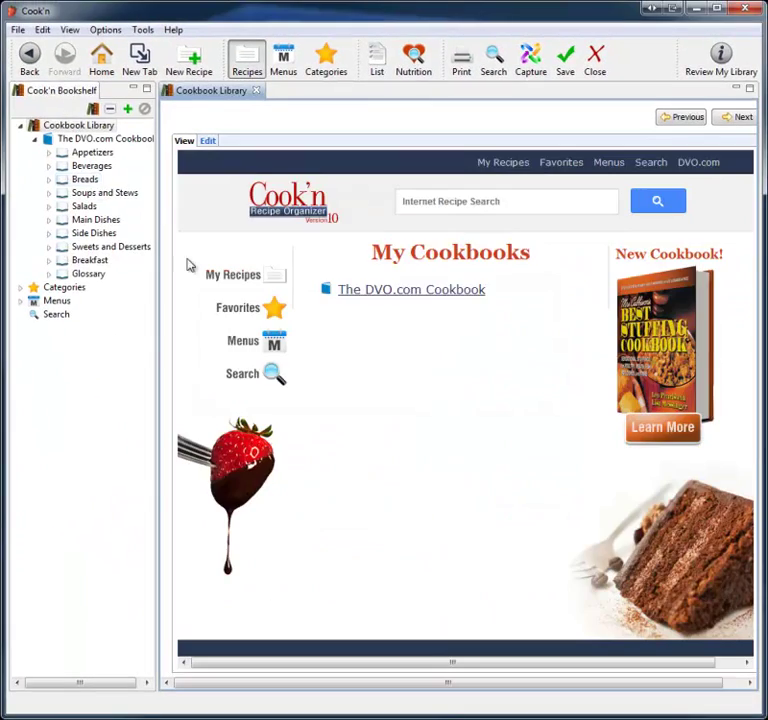
{"action": "left_click", "coordinate": [425, 305]}
{"action": "left_click", "coordinate": [418, 291]}
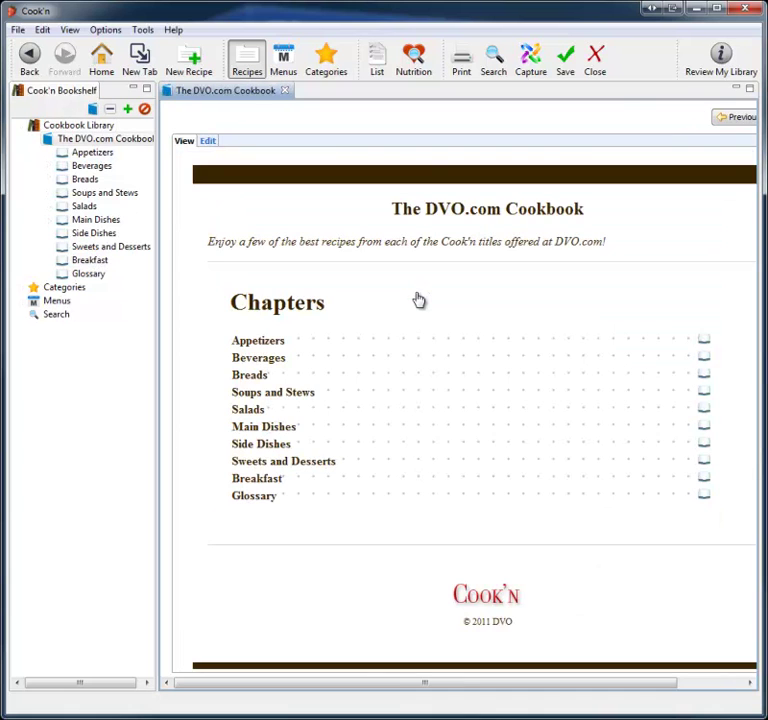
{"action": "left_click", "coordinate": [252, 398]}
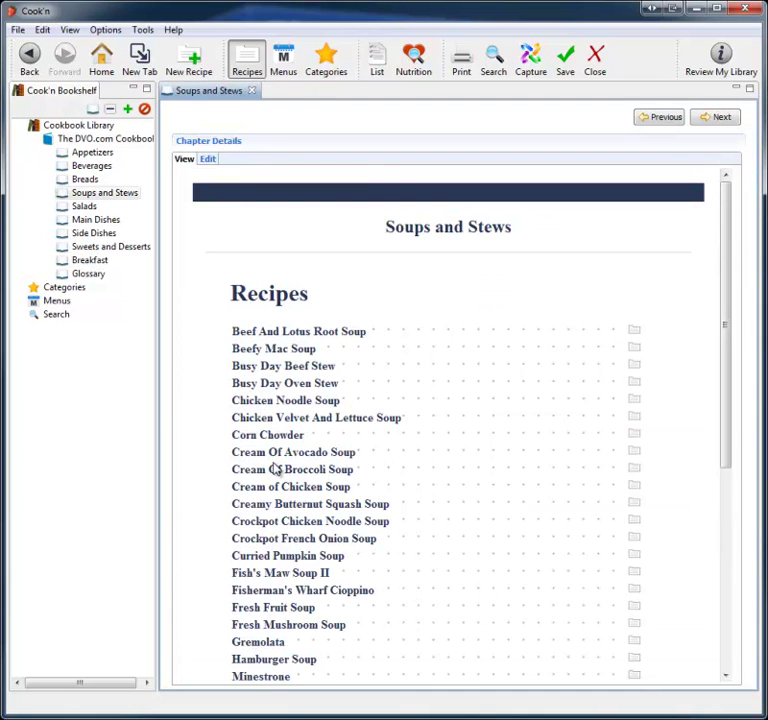
{"action": "left_click", "coordinate": [276, 473]}
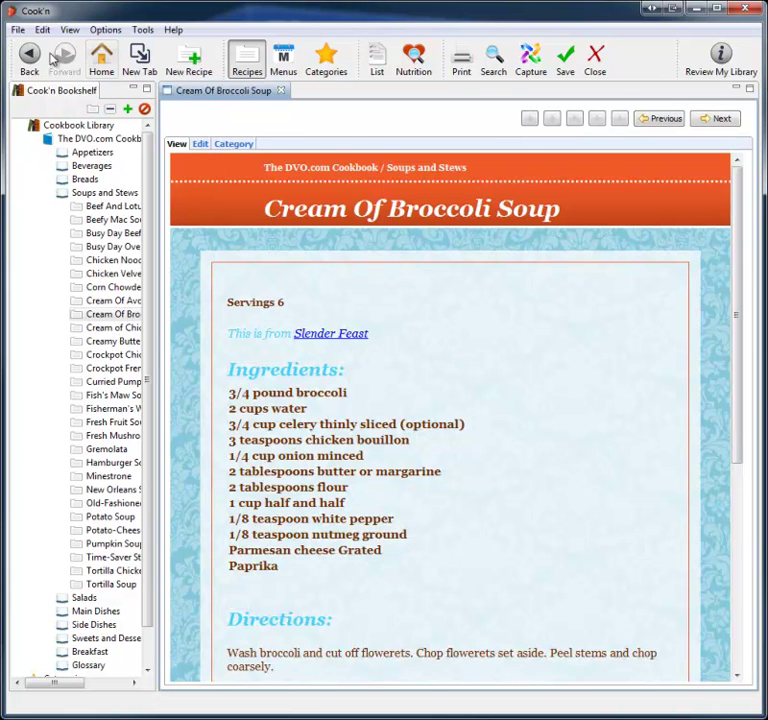
Go back to the Soups and Stews chapter, open Creamy Butternut Squash Soup, and browse forward through the recipes to Fisherman's Wharf Cioppino.
{"action": "left_click", "coordinate": [29, 55]}
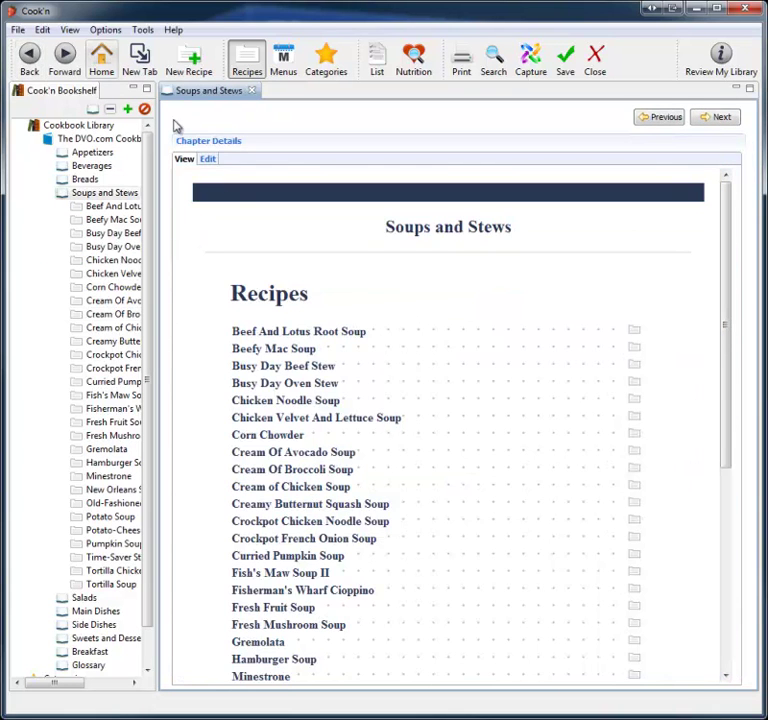
{"action": "left_click", "coordinate": [279, 506]}
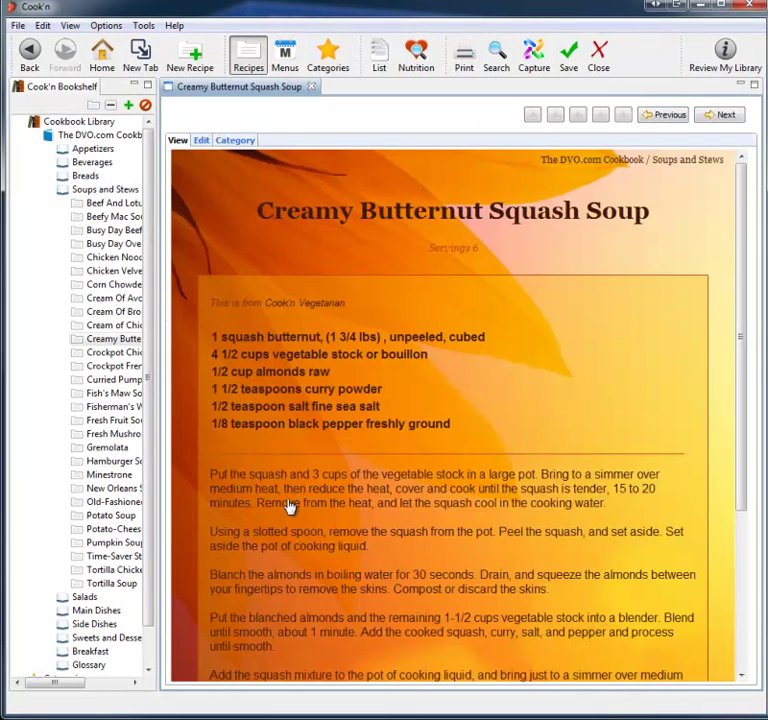
{"action": "left_click", "coordinate": [722, 116]}
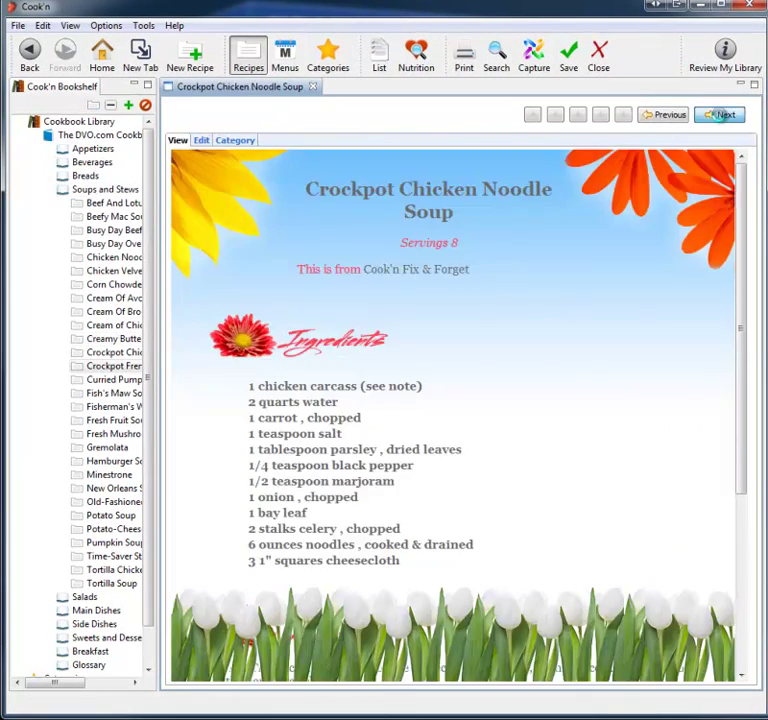
{"action": "left_click", "coordinate": [722, 116]}
{"action": "left_click", "coordinate": [722, 116]}
{"action": "left_click", "coordinate": [722, 116]}
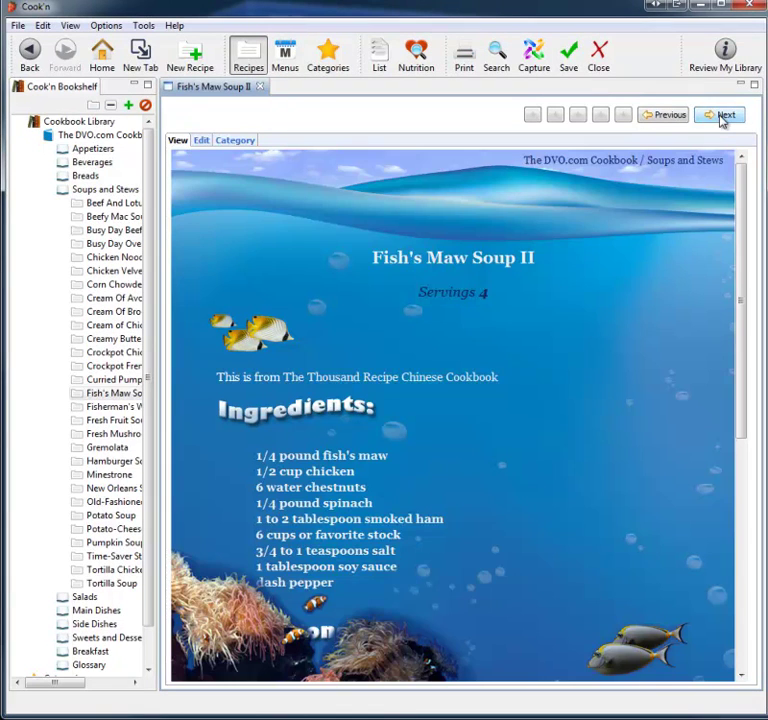
{"action": "left_click", "coordinate": [722, 116]}
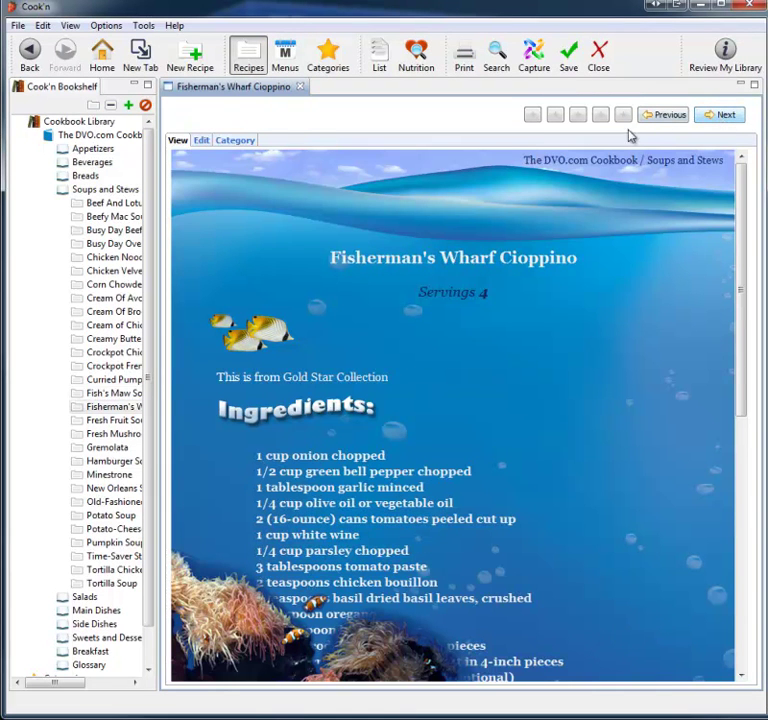
View the Carmel Apples recipe under Sweets and Desserts with the bookshelf widened, and collapse The DVO.com Cookbook in the tree.
{"action": "left_click", "coordinate": [50, 191]}
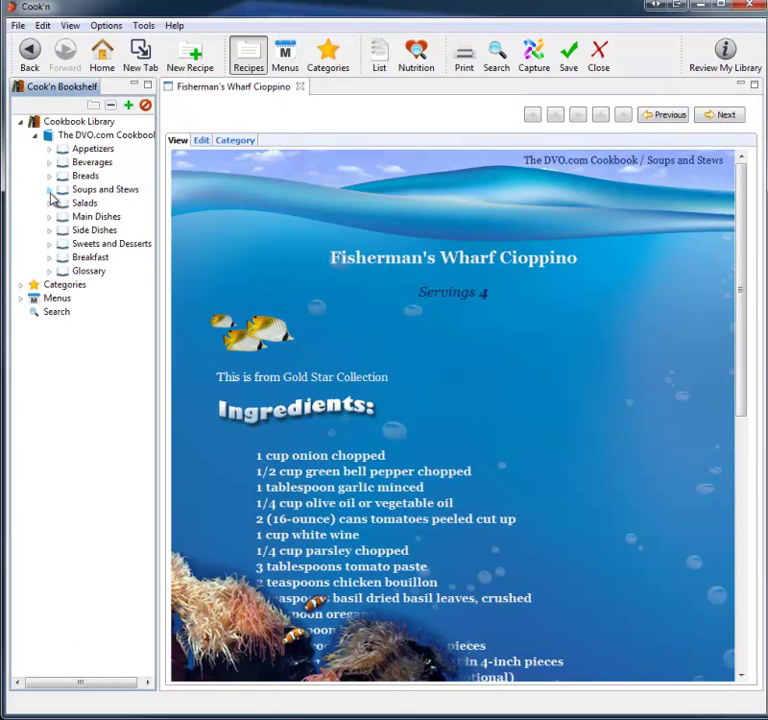
{"action": "left_click", "coordinate": [48, 245]}
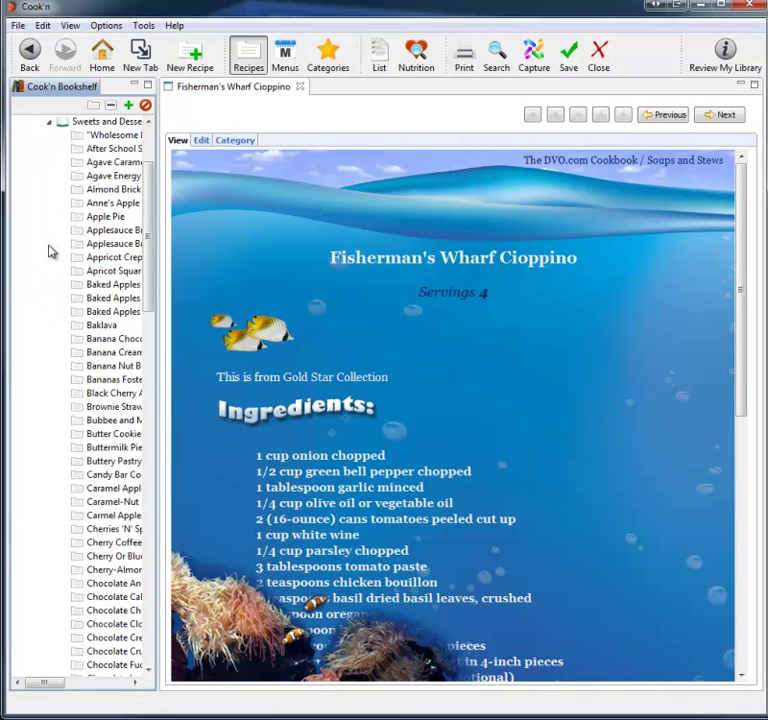
{"action": "scroll", "coordinate": [150, 314], "scroll_direction": "down", "scroll_amount": 4}
{"action": "left_click", "coordinate": [110, 365]}
{"action": "left_click_drag", "start_coordinate": [156, 190], "coordinate": [207, 120]}
{"action": "left_click", "coordinate": [48, 225]}
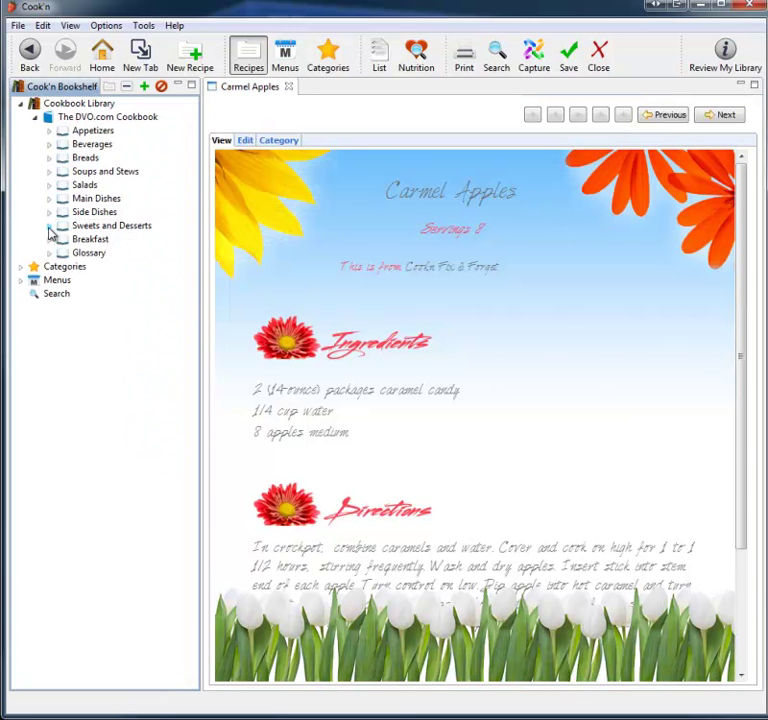
{"action": "left_click", "coordinate": [34, 118]}
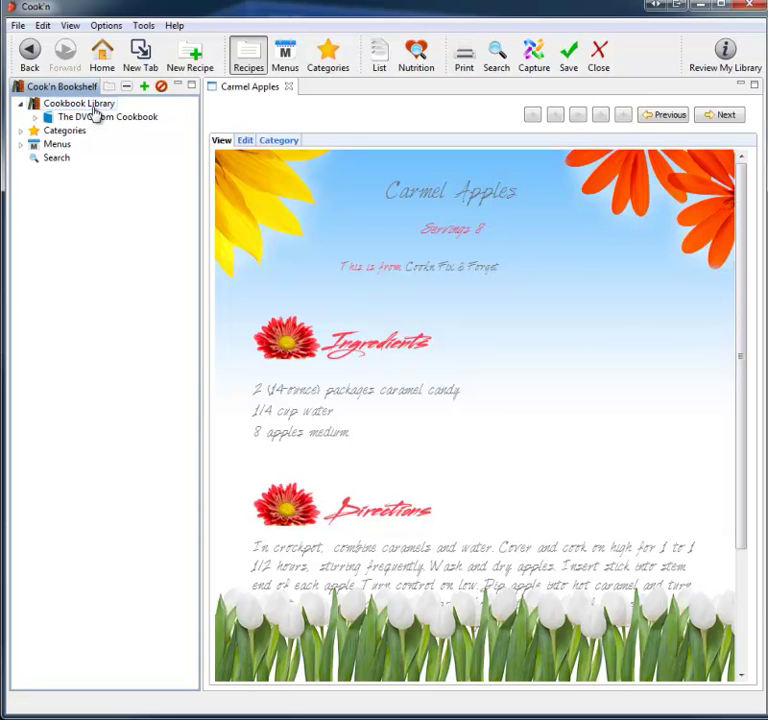
Create and save a new cookbook named "Oaks Family Recipes" in the Cookbook Library.
{"action": "left_click", "coordinate": [80, 104]}
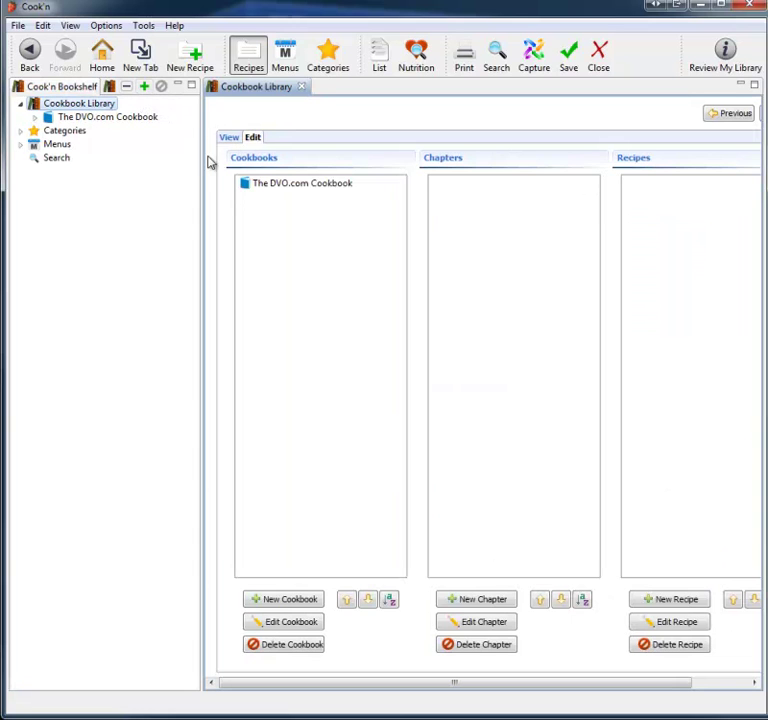
{"action": "left_click", "coordinate": [308, 600]}
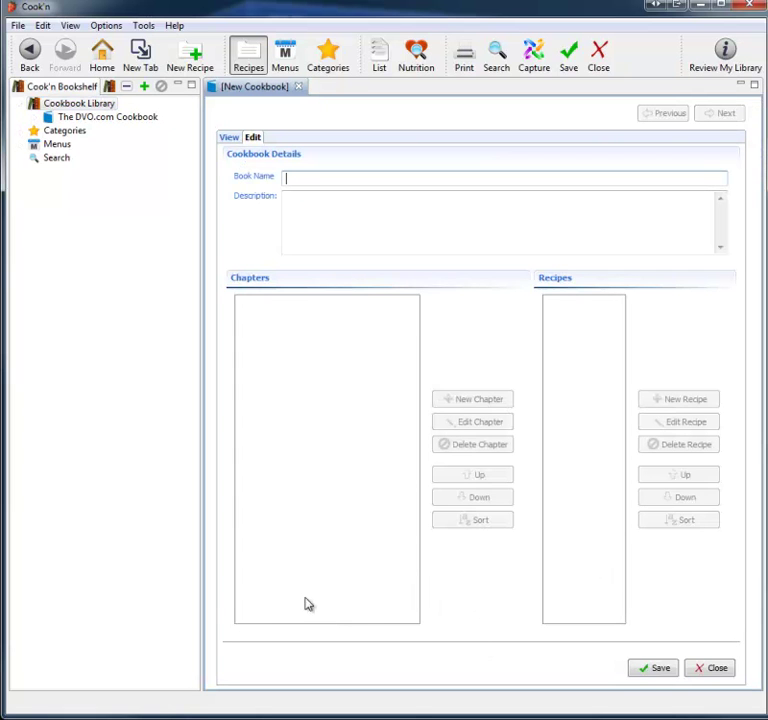
{"action": "type", "text": "Oaks Family Recipes"}
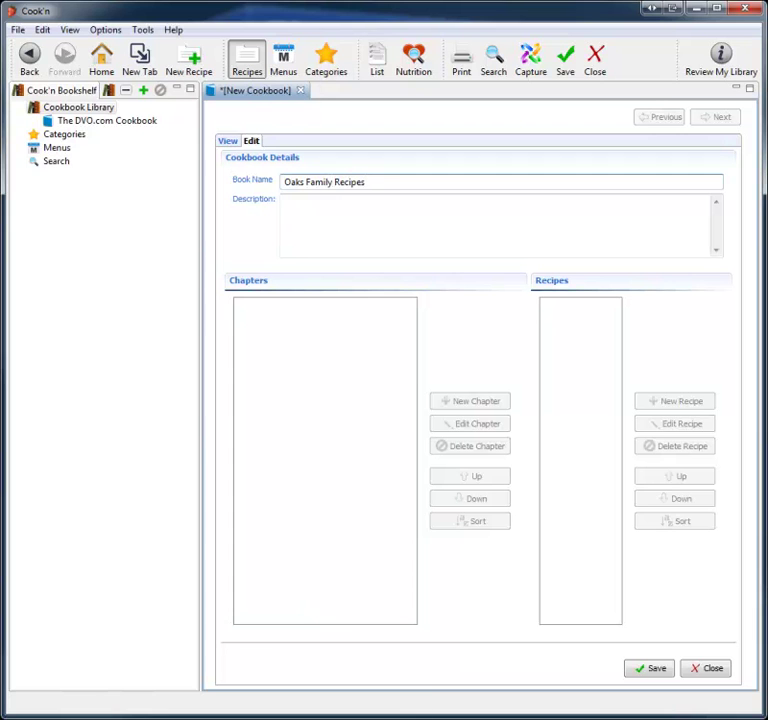
{"action": "left_click", "coordinate": [670, 670]}
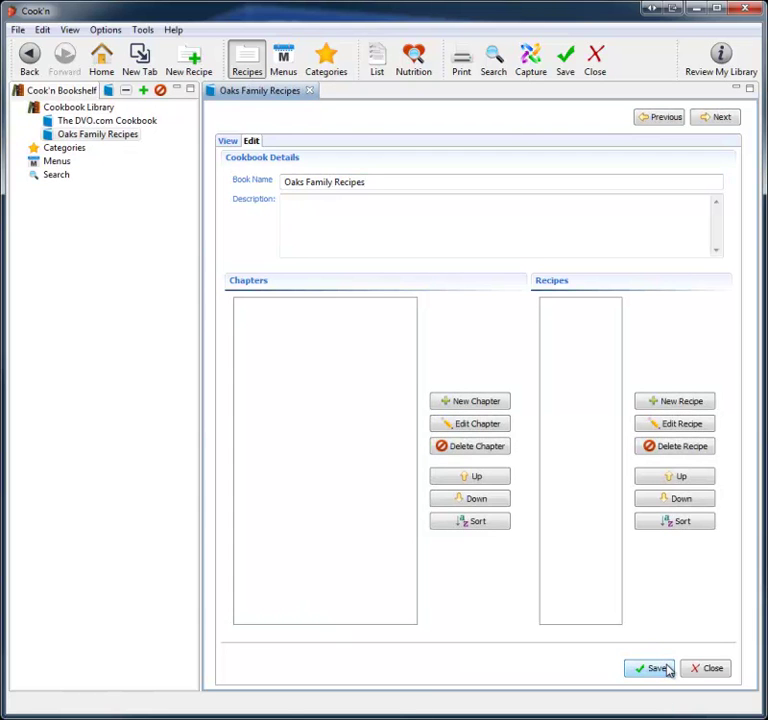
Add and save a chapter named "Main Dishes" in the Oaks Family Recipes cookbook.
{"action": "left_click", "coordinate": [476, 402]}
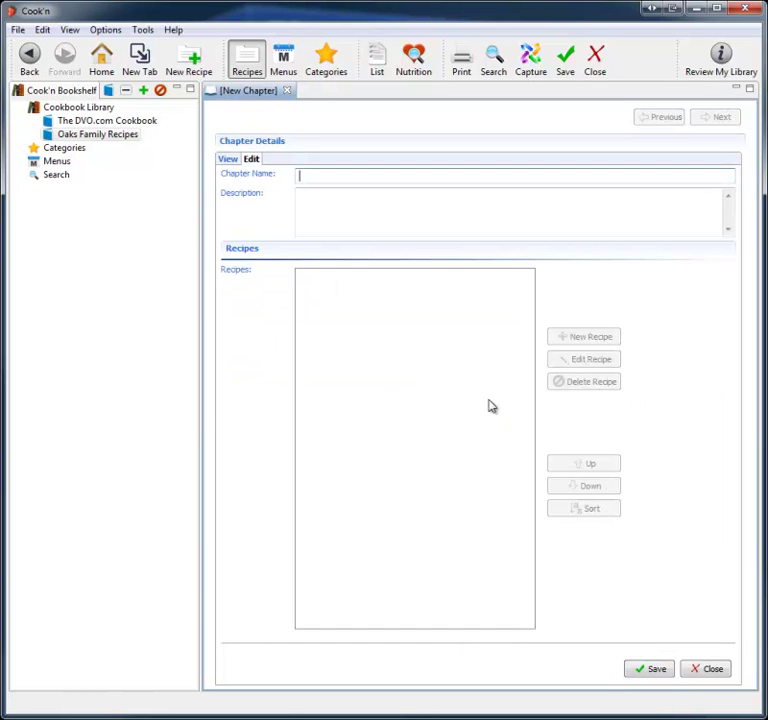
{"action": "type", "text": "Main Dishes"}
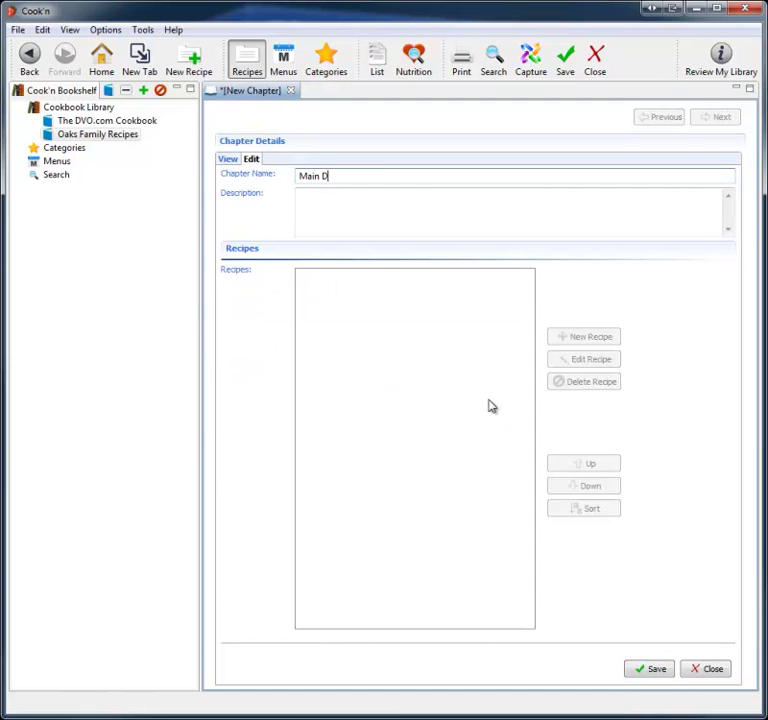
{"action": "left_click", "coordinate": [647, 669]}
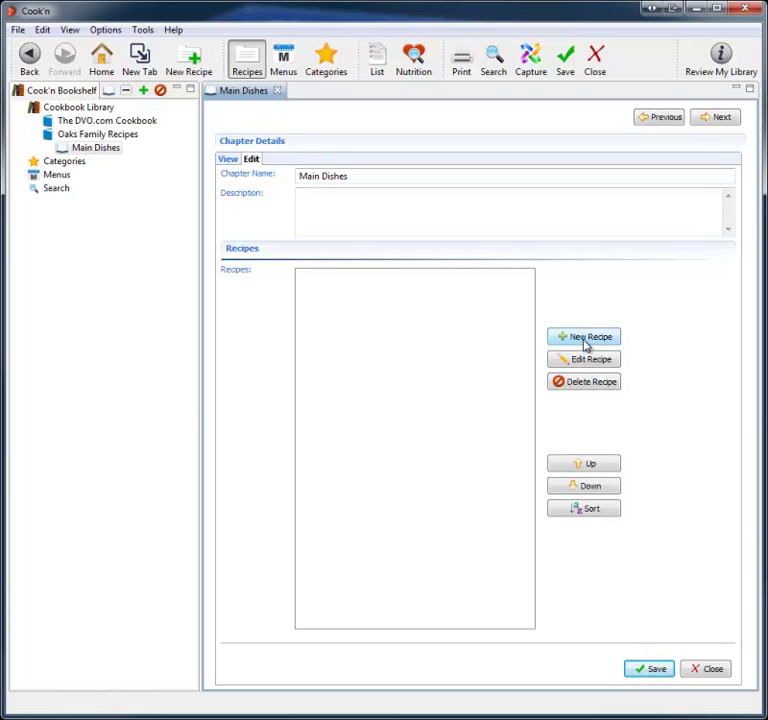
Add and save a second chapter named "Desserts" in the Oaks Family Recipes cookbook and select it in the bookshelf.
{"action": "left_click", "coordinate": [107, 142]}
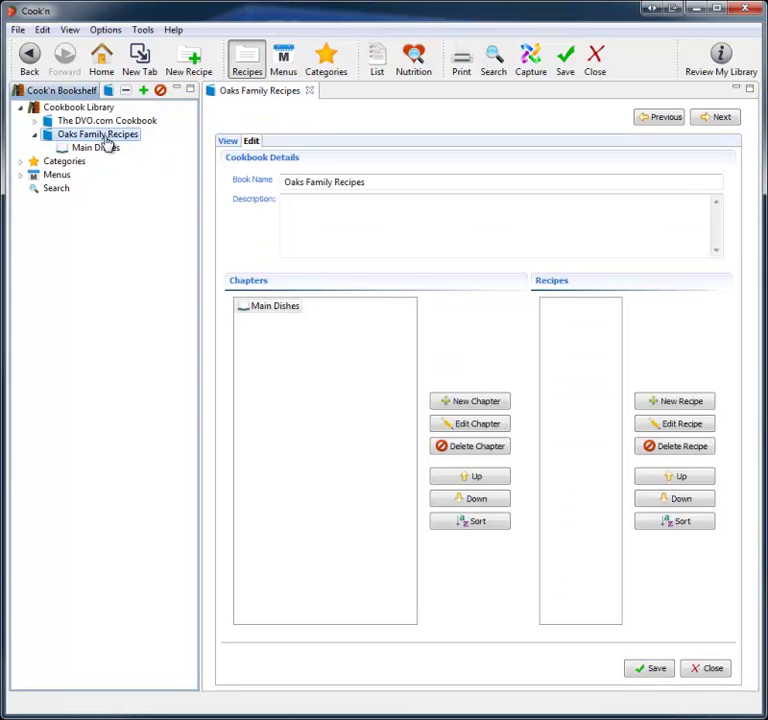
{"action": "left_click", "coordinate": [476, 404]}
{"action": "type", "text": "Desserts"}
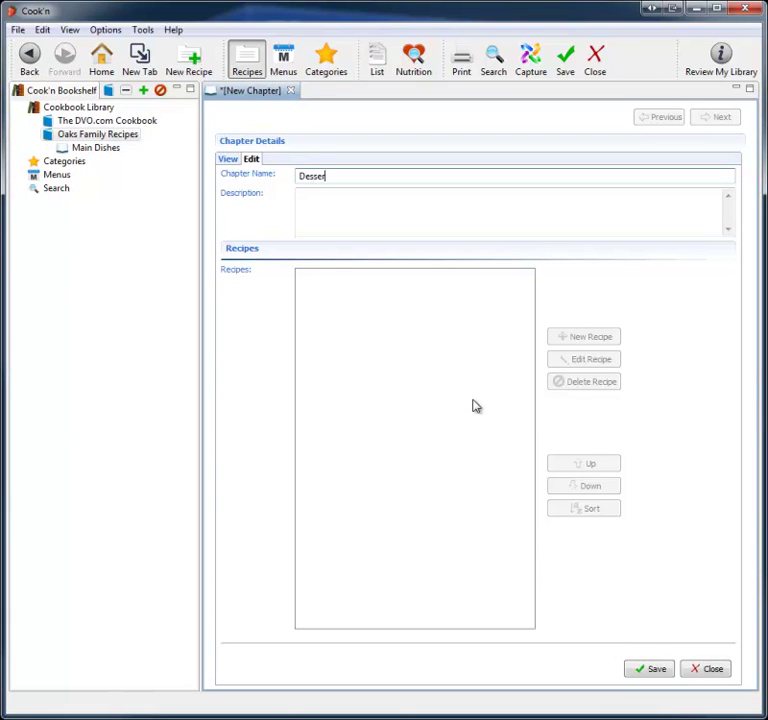
{"action": "left_click", "coordinate": [646, 672]}
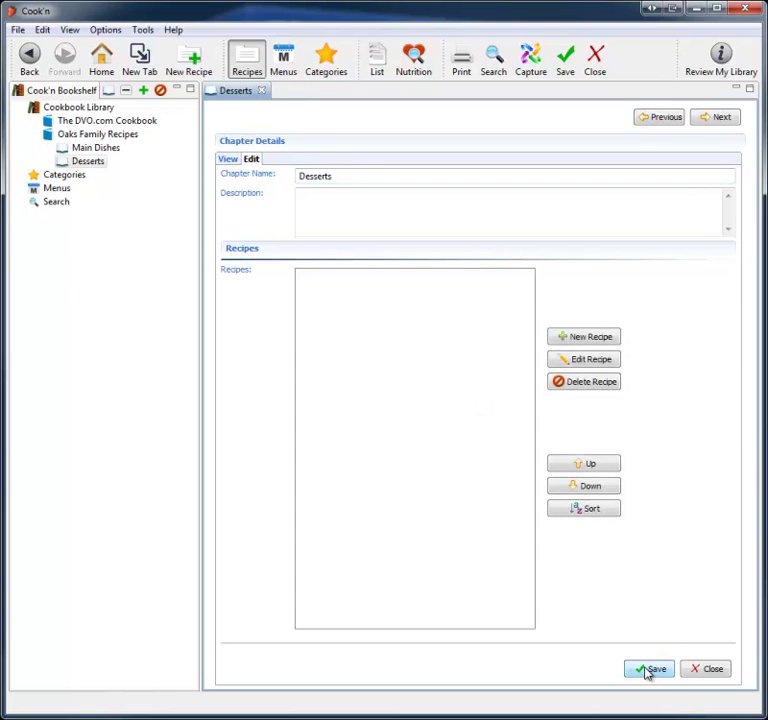
{"action": "left_click", "coordinate": [96, 160]}
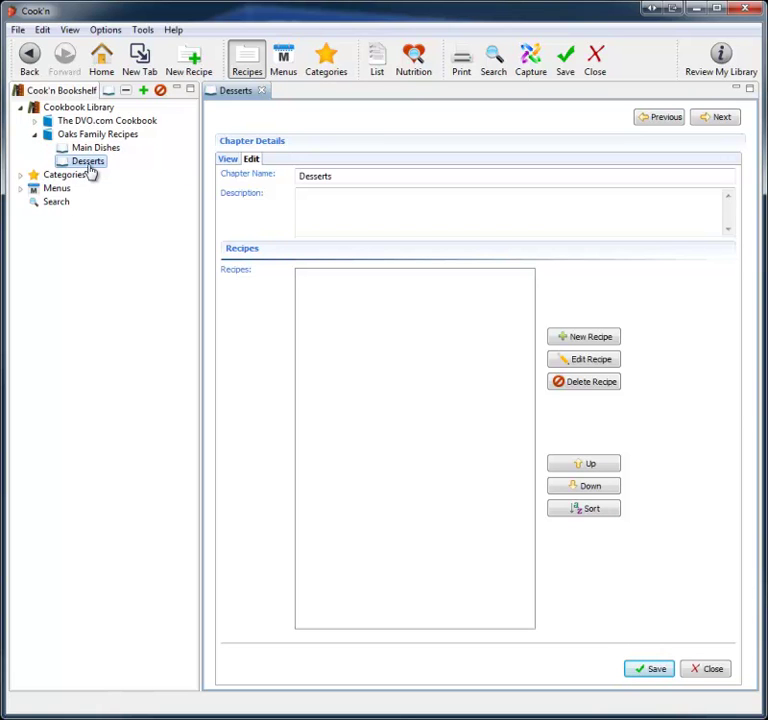
Return to the home page and run an Internet recipe search for "Chicken pot pie".
{"action": "left_click", "coordinate": [104, 64]}
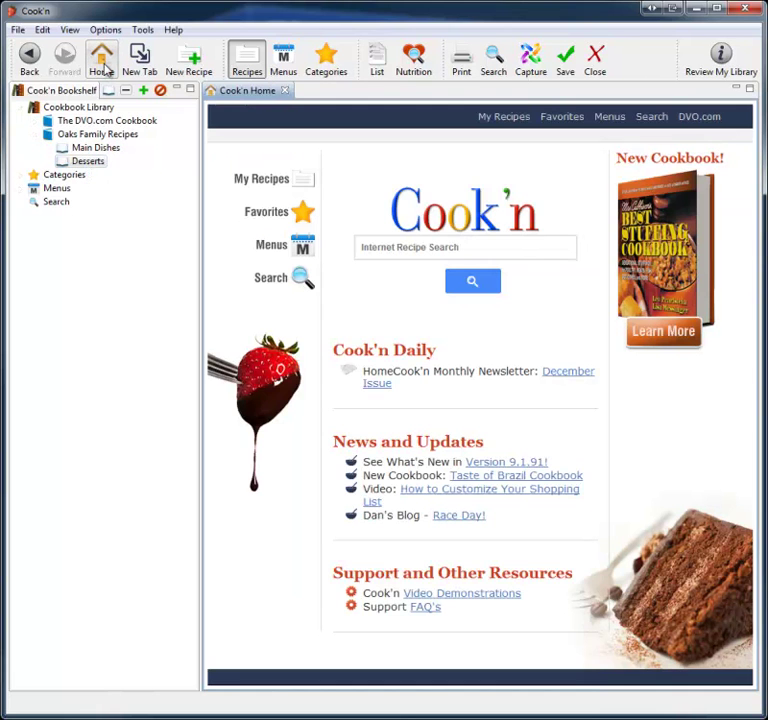
{"action": "left_click", "coordinate": [418, 243]}
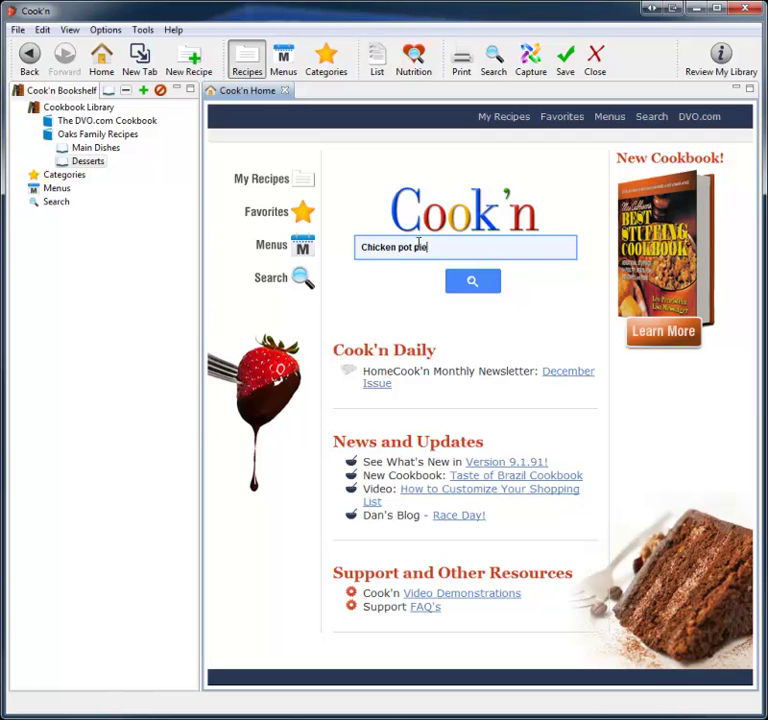
{"action": "key", "text": "Return"}
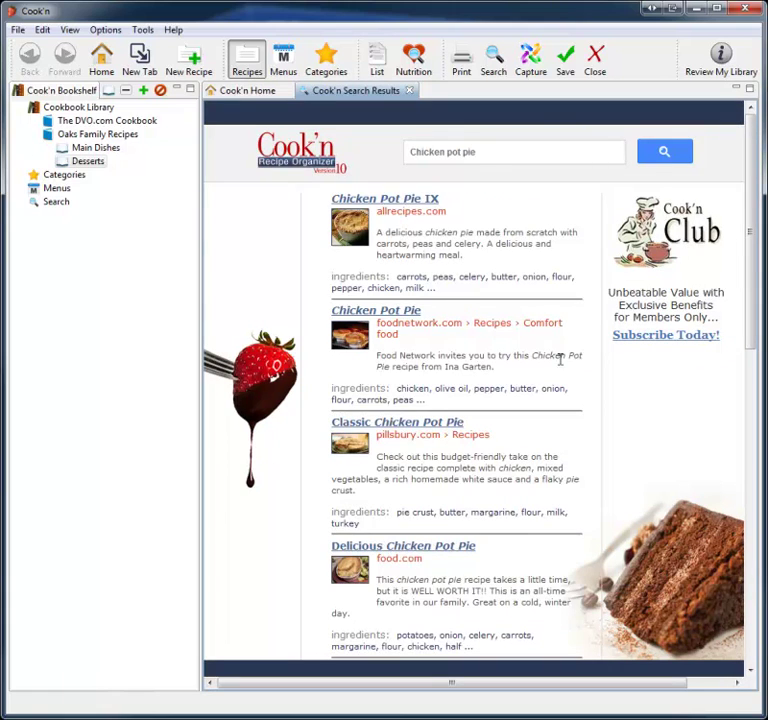
Look over the search results, open Chicken Pot Pie IX from allrecipes.com, and review its ingredients and directions.
{"action": "scroll", "coordinate": [560, 360], "scroll_direction": "down", "scroll_amount": 10}
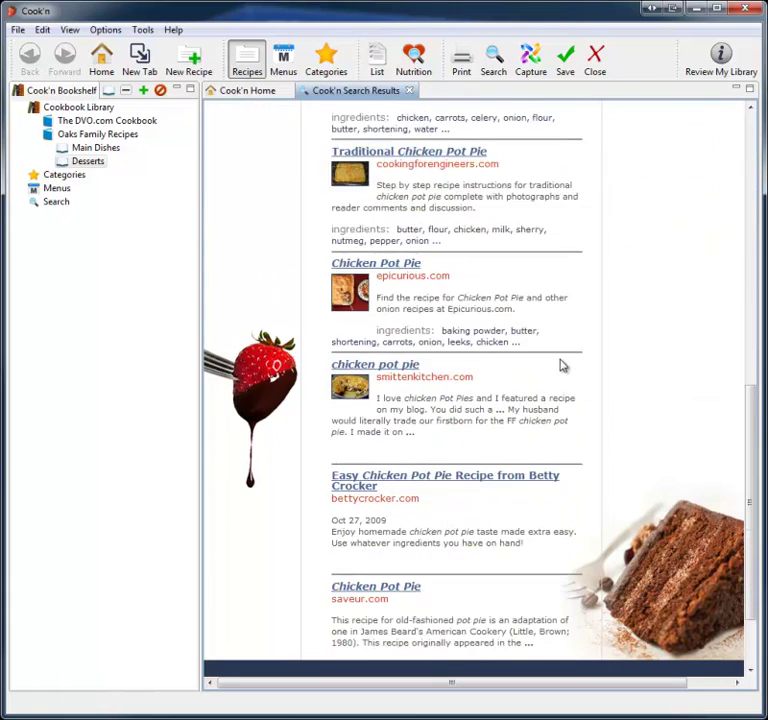
{"action": "scroll", "coordinate": [560, 363], "scroll_direction": "up", "scroll_amount": 10}
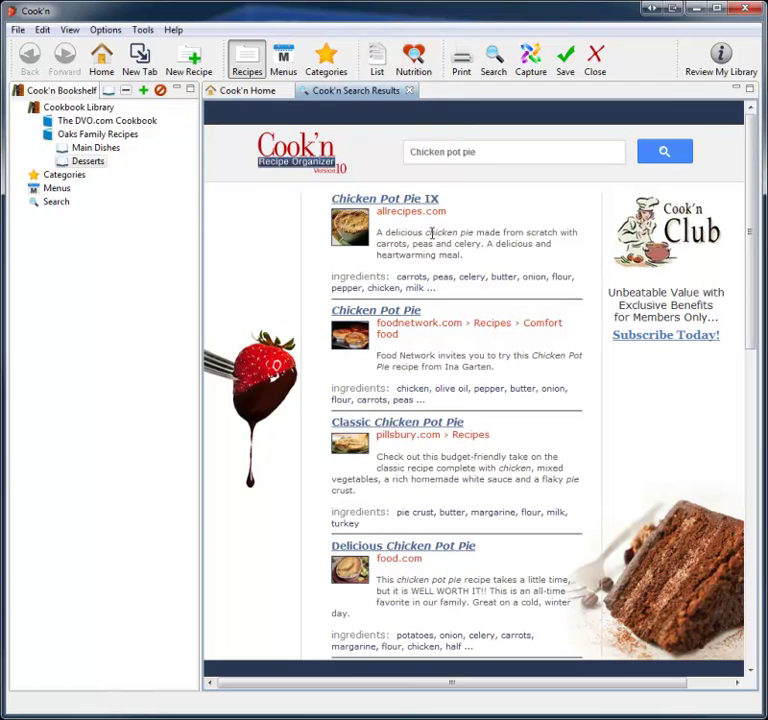
{"action": "left_click", "coordinate": [408, 205]}
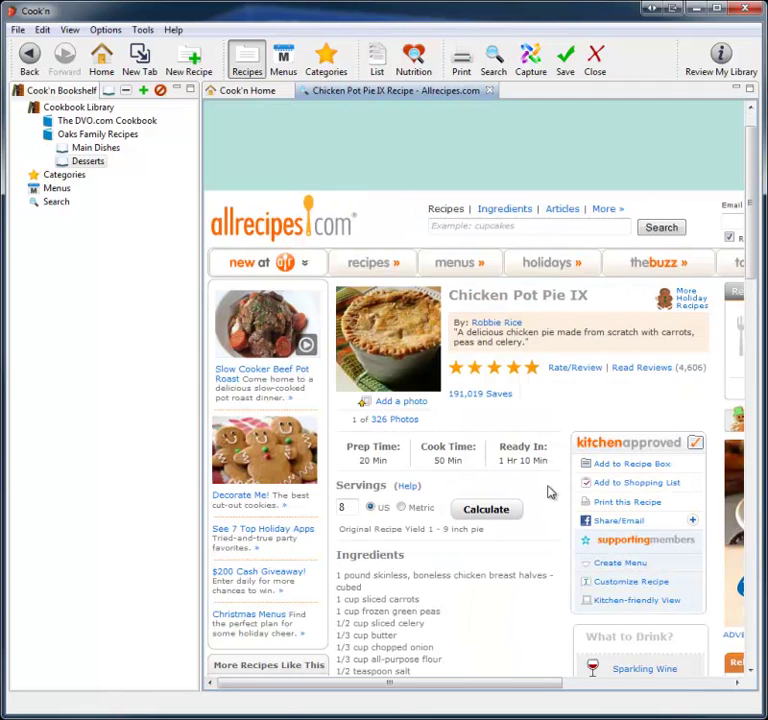
{"action": "scroll", "coordinate": [549, 492], "scroll_direction": "down", "scroll_amount": 7}
{"action": "scroll", "coordinate": [549, 492], "scroll_direction": "up", "scroll_amount": 4}
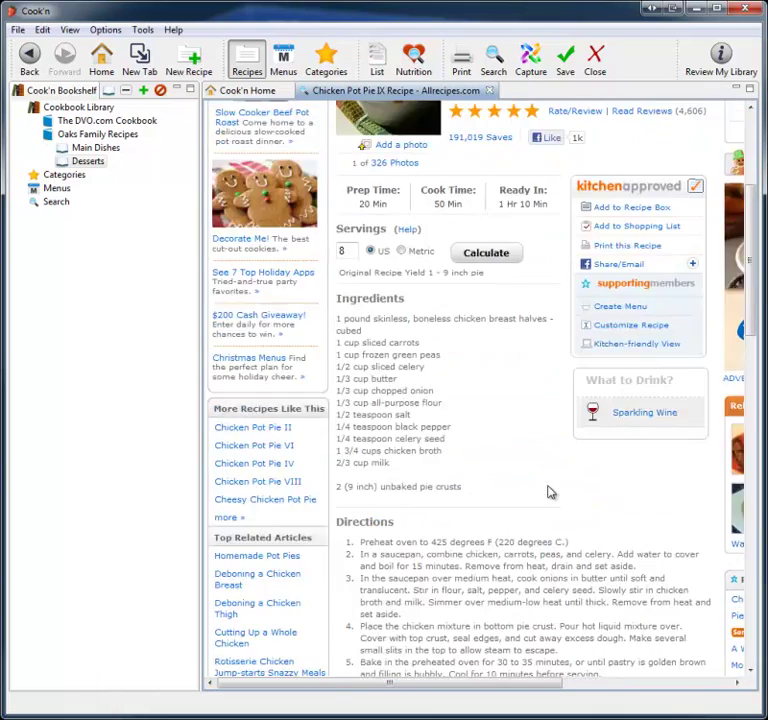
{"action": "scroll", "coordinate": [549, 492], "scroll_direction": "up", "scroll_amount": 3}
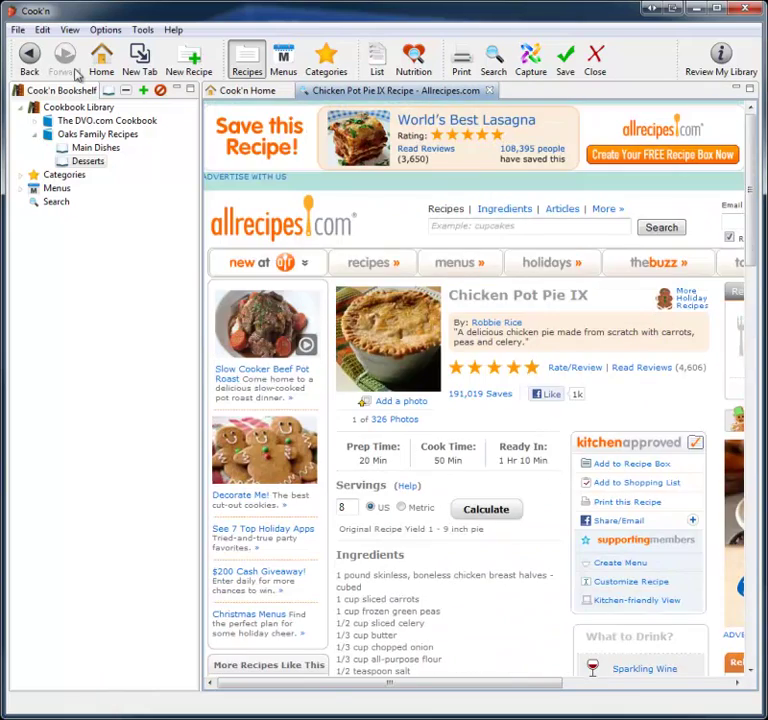
Go back to the search results, open Classic Chicken Pot Pie from pillsbury.com, and look through its ingredients, directions and reviews.
{"action": "left_click", "coordinate": [28, 50]}
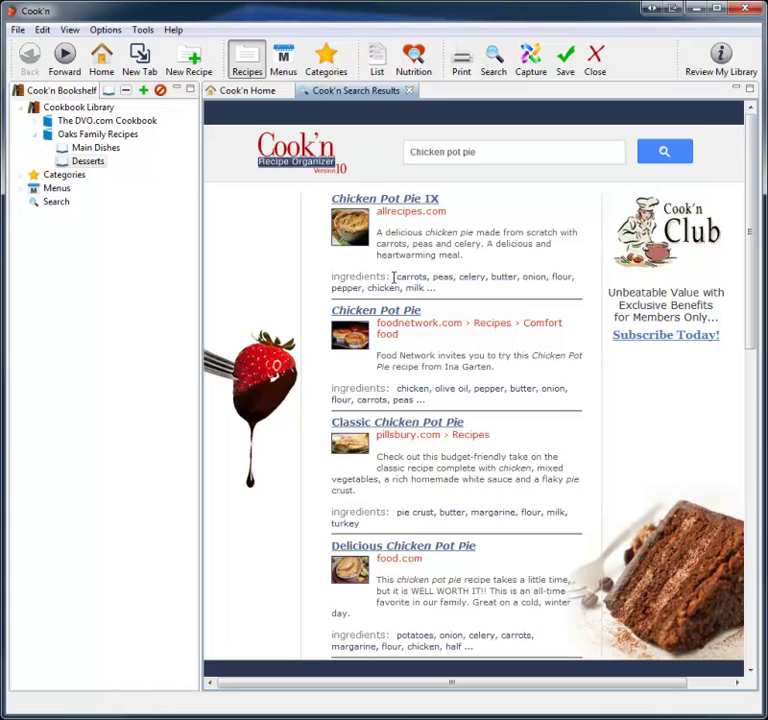
{"action": "left_click", "coordinate": [406, 425]}
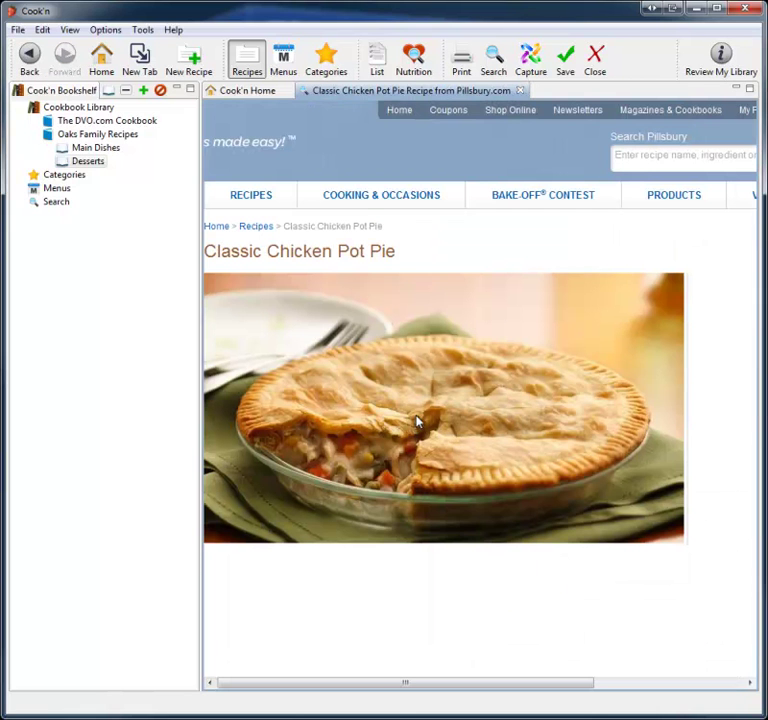
{"action": "scroll", "coordinate": [452, 292], "scroll_direction": "down", "scroll_amount": 6}
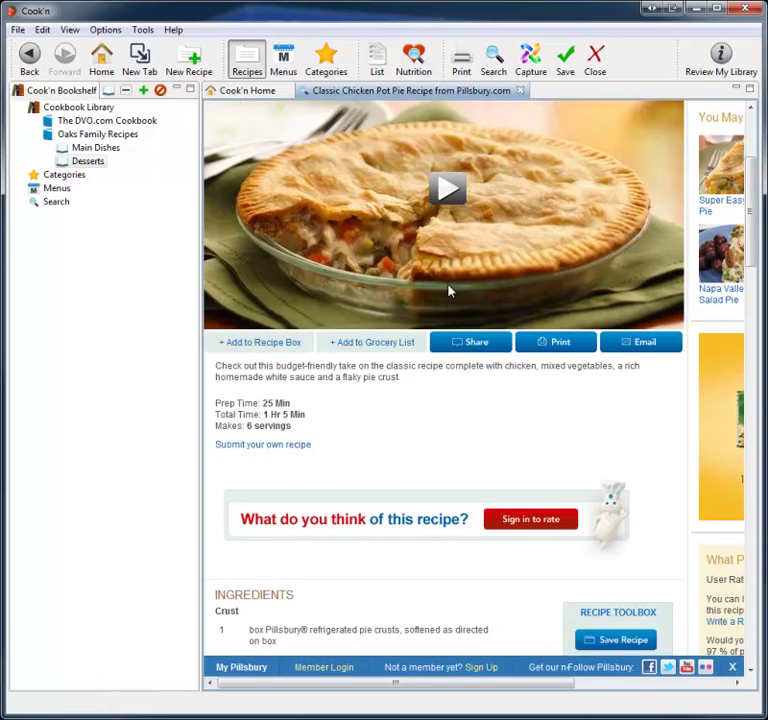
{"action": "scroll", "coordinate": [449, 286], "scroll_direction": "down", "scroll_amount": 12}
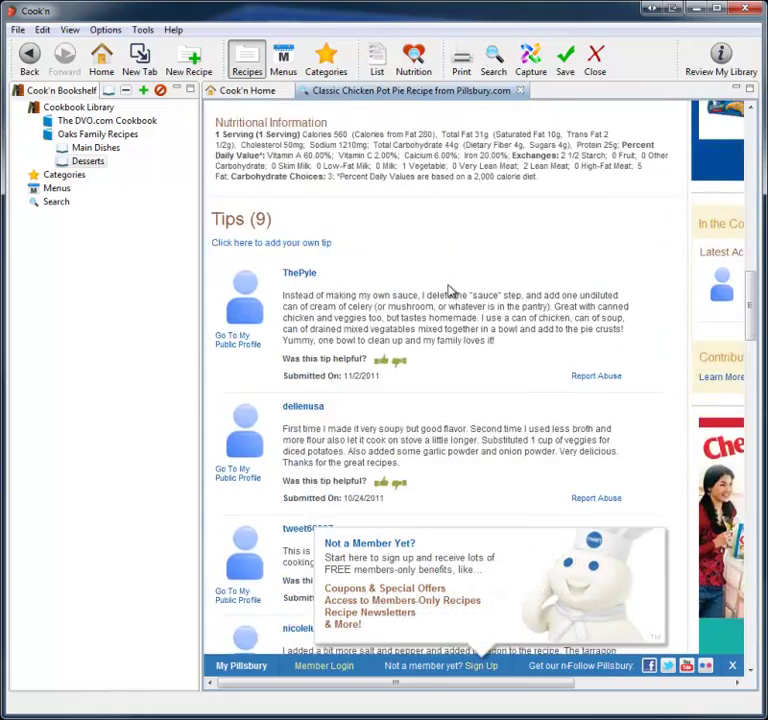
{"action": "scroll", "coordinate": [449, 288], "scroll_direction": "down", "scroll_amount": 12}
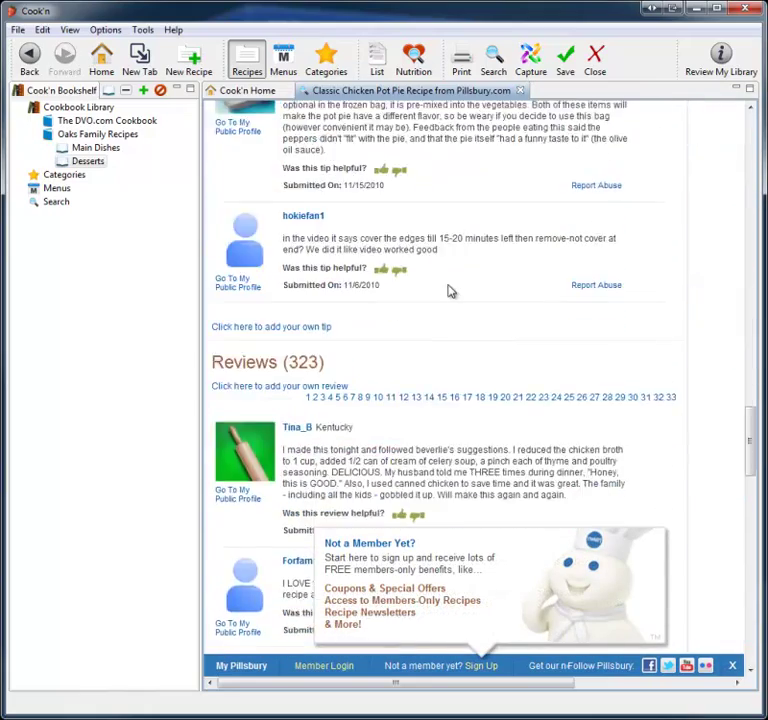
{"action": "scroll", "coordinate": [449, 286], "scroll_direction": "down", "scroll_amount": 10}
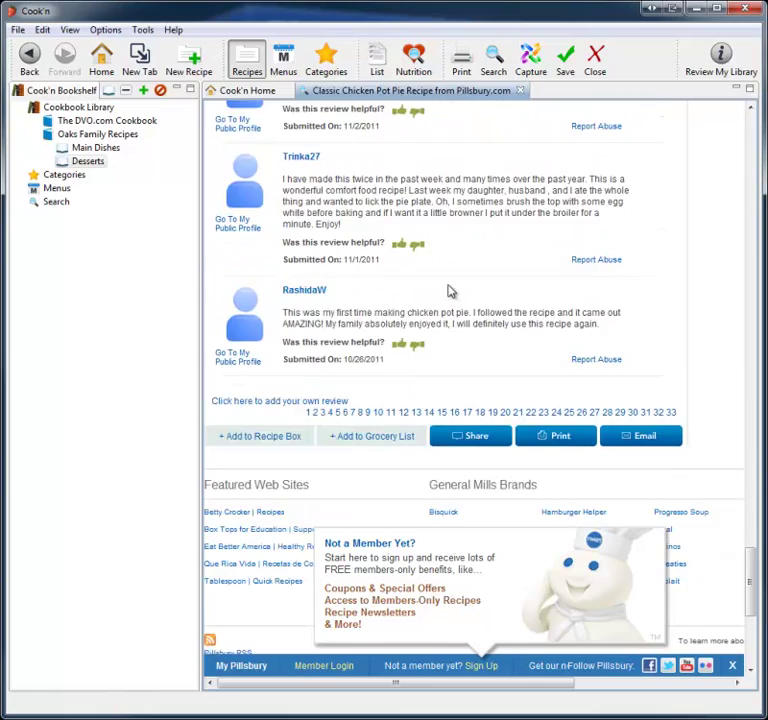
{"action": "scroll", "coordinate": [450, 290], "scroll_direction": "up", "scroll_amount": 12}
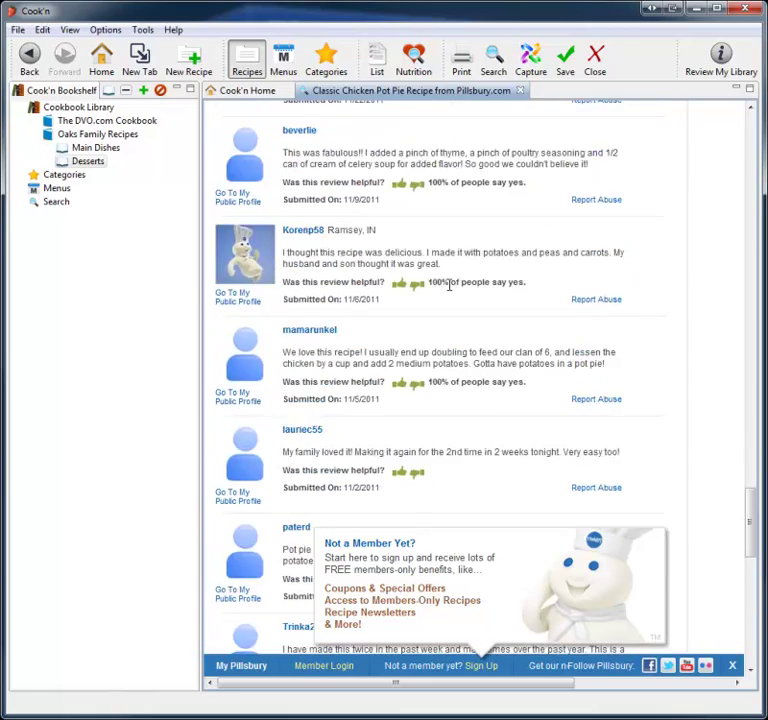
{"action": "scroll", "coordinate": [449, 290], "scroll_direction": "up", "scroll_amount": 10}
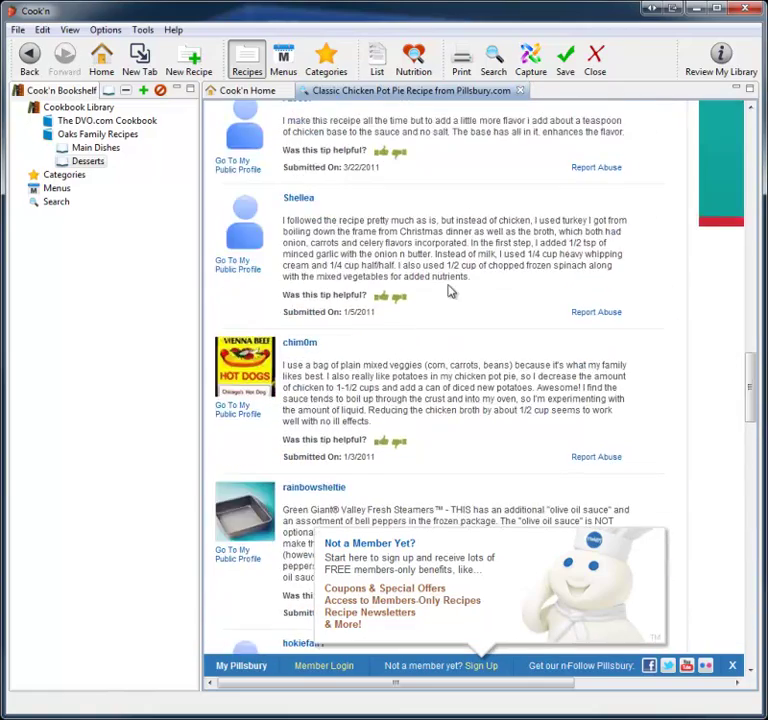
{"action": "scroll", "coordinate": [449, 290], "scroll_direction": "up", "scroll_amount": 15}
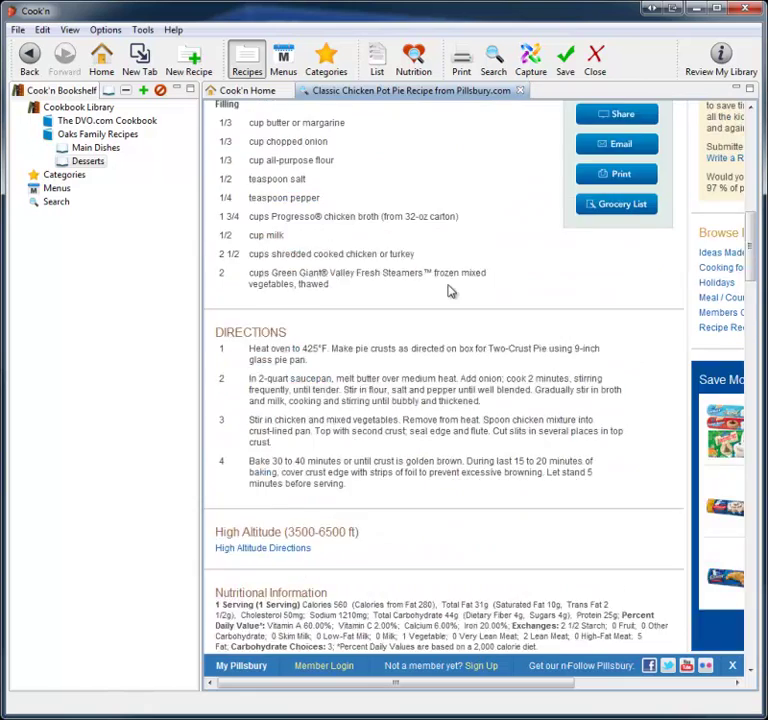
{"action": "scroll", "coordinate": [449, 290], "scroll_direction": "up", "scroll_amount": 8}
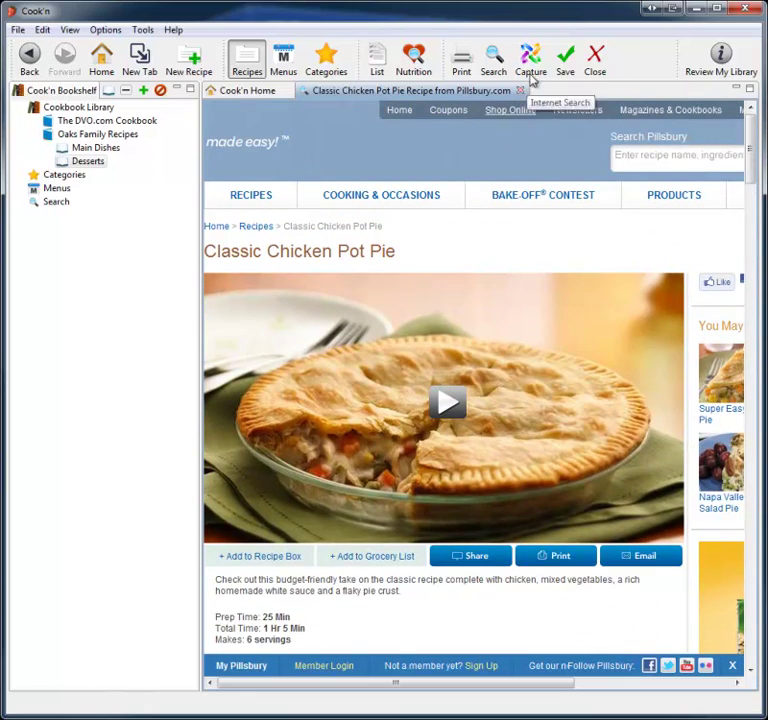
Capture the Classic Chicken Pot Pie recipe from the Pillsbury web page into an editable recipe.
{"action": "left_click", "coordinate": [502, 556]}
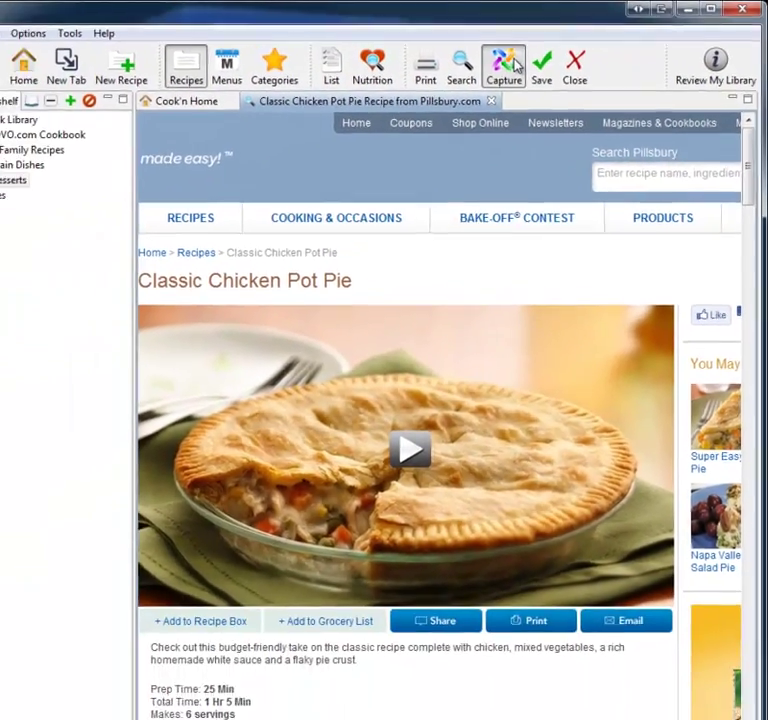
{"action": "left_click", "coordinate": [462, 80]}
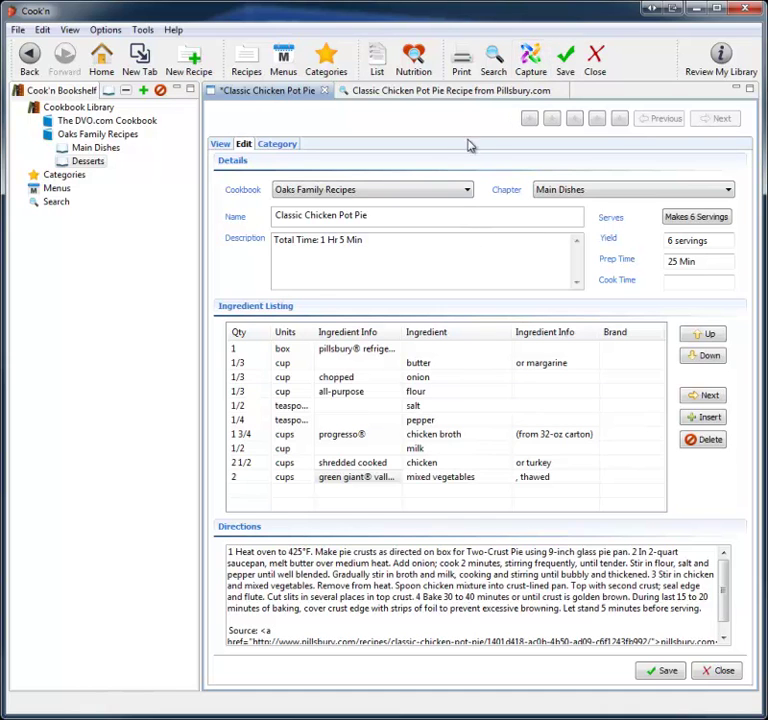
Assign the captured recipe to the Oaks Family Recipes cookbook and its Main Dishes chapter, and save it.
{"action": "left_click", "coordinate": [459, 192]}
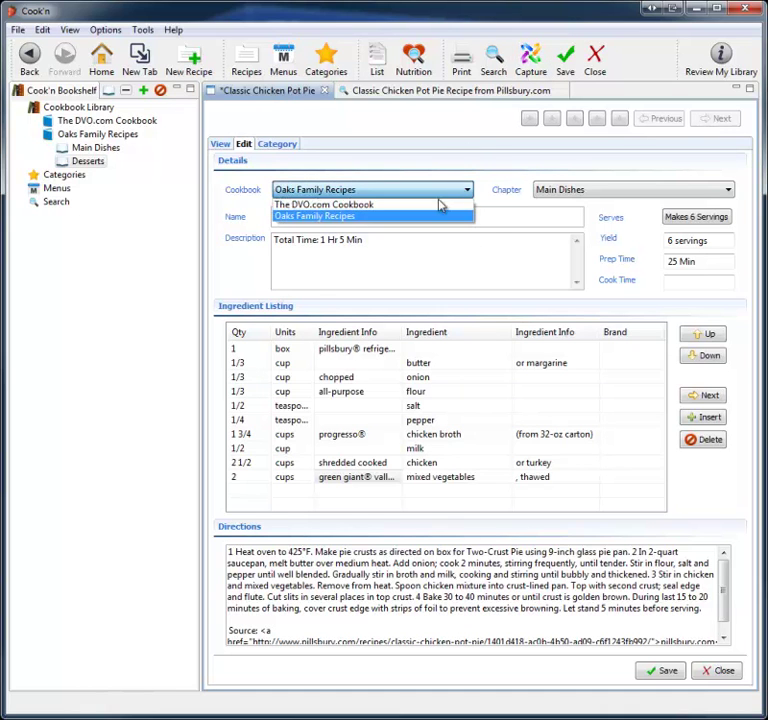
{"action": "left_click", "coordinate": [346, 206]}
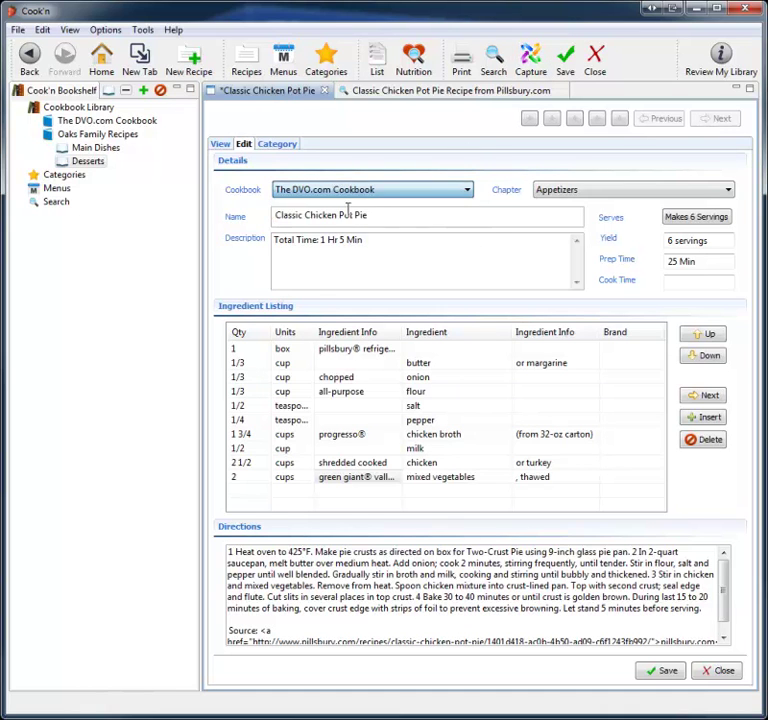
{"action": "left_click", "coordinate": [446, 199]}
{"action": "left_click", "coordinate": [349, 217]}
{"action": "left_click", "coordinate": [620, 192]}
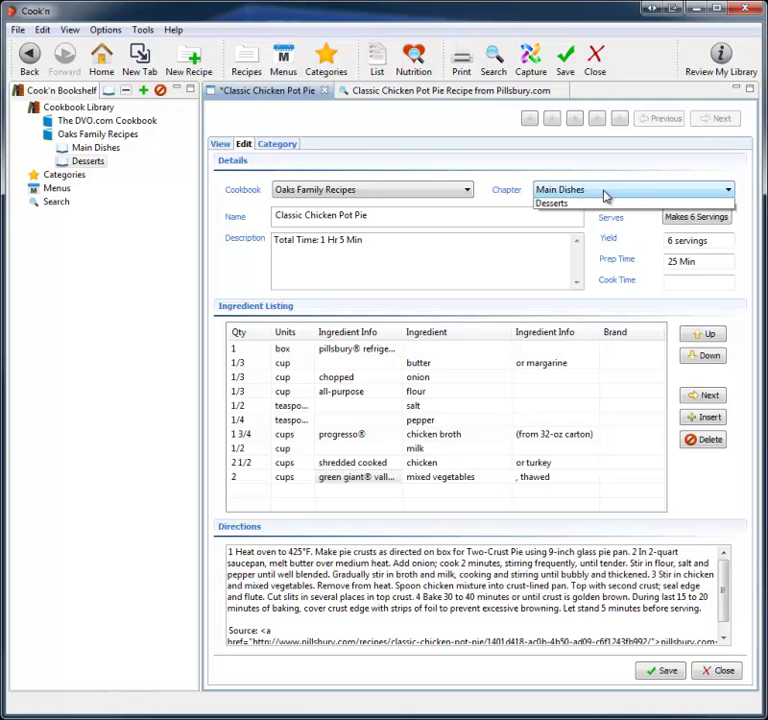
{"action": "left_click", "coordinate": [575, 218]}
{"action": "left_click", "coordinate": [583, 192]}
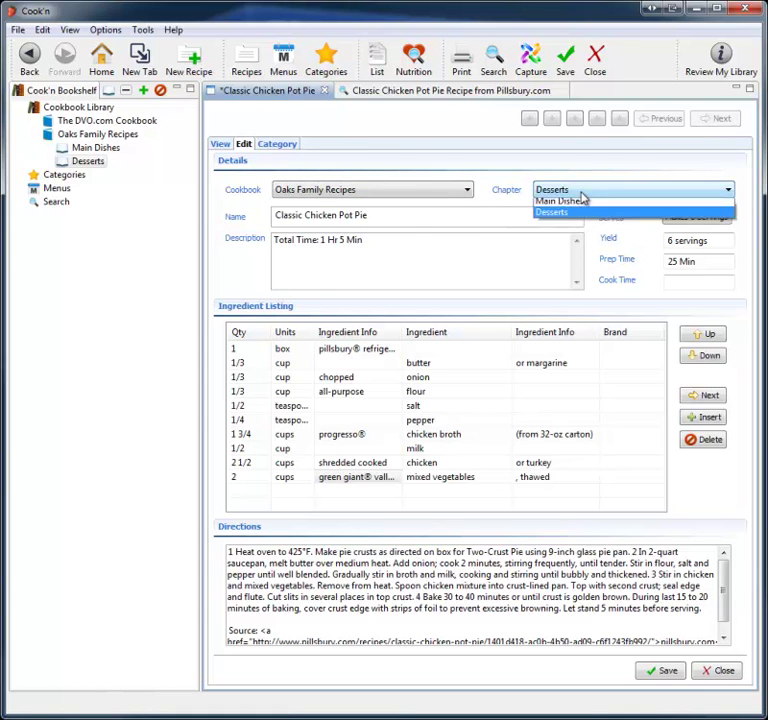
{"action": "left_click", "coordinate": [577, 204]}
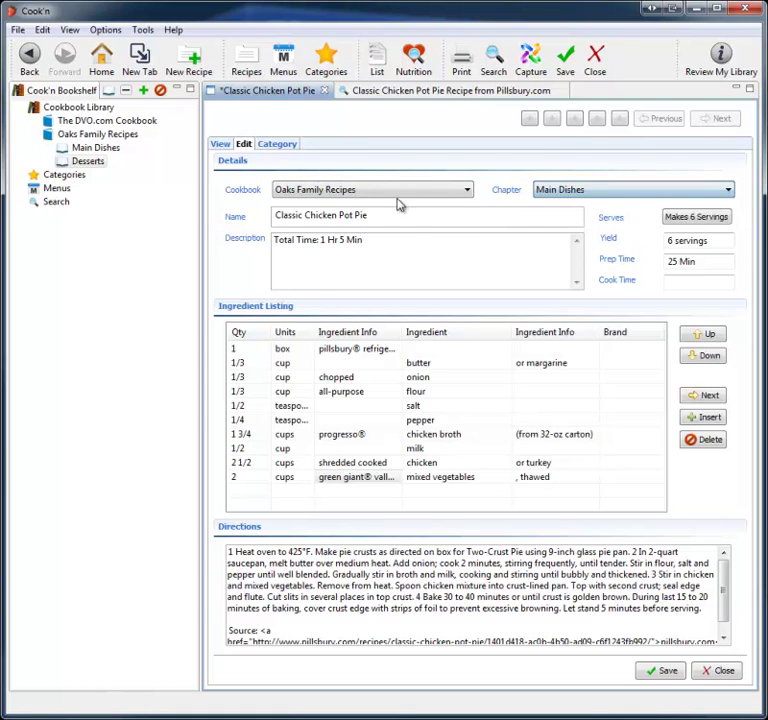
{"action": "left_click", "coordinate": [668, 671]}
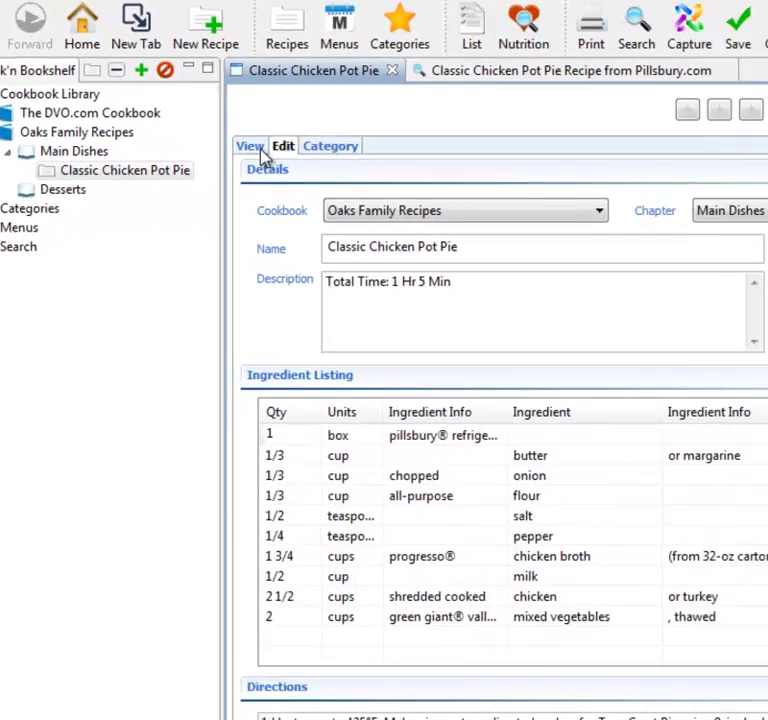
Display the saved Classic Chicken Pot Pie in its finished layout and review its photo, ingredients and instructions.
{"action": "left_click", "coordinate": [466, 294]}
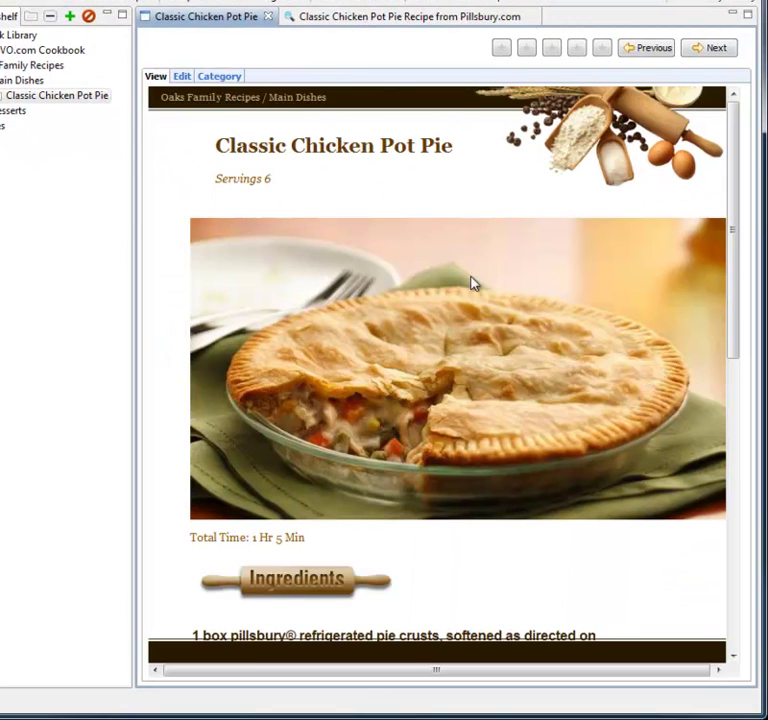
{"action": "scroll", "coordinate": [428, 215], "scroll_direction": "down", "scroll_amount": 8}
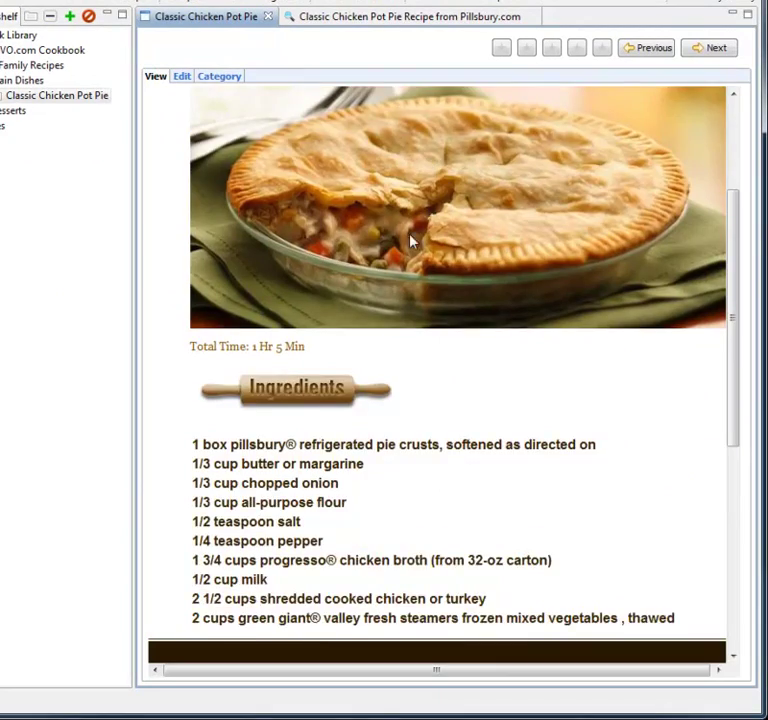
{"action": "scroll", "coordinate": [378, 275], "scroll_direction": "down", "scroll_amount": 5}
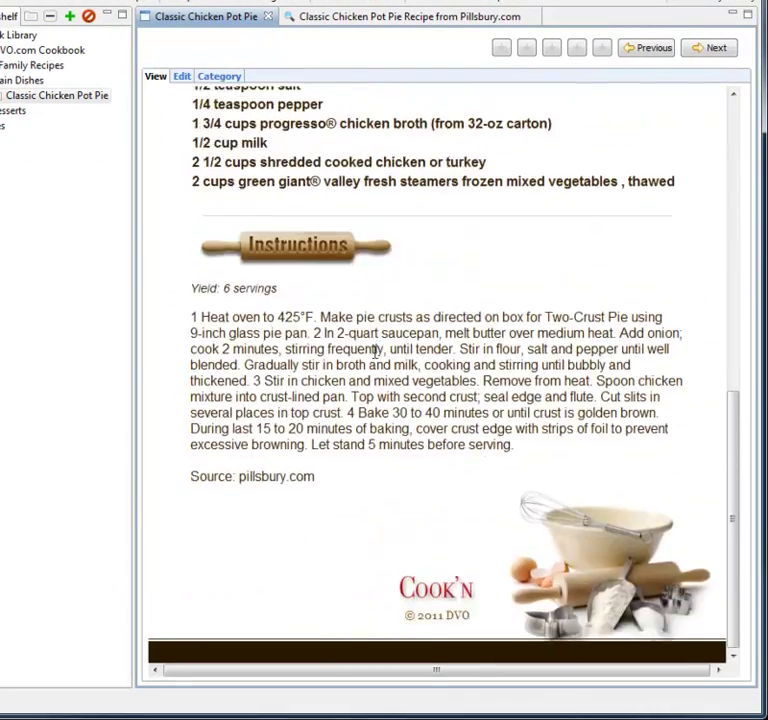
{"action": "scroll", "coordinate": [374, 355], "scroll_direction": "up", "scroll_amount": 9}
{"action": "scroll", "coordinate": [374, 357], "scroll_direction": "up", "scroll_amount": 3}
{"action": "scroll", "coordinate": [374, 357], "scroll_direction": "down", "scroll_amount": 12}
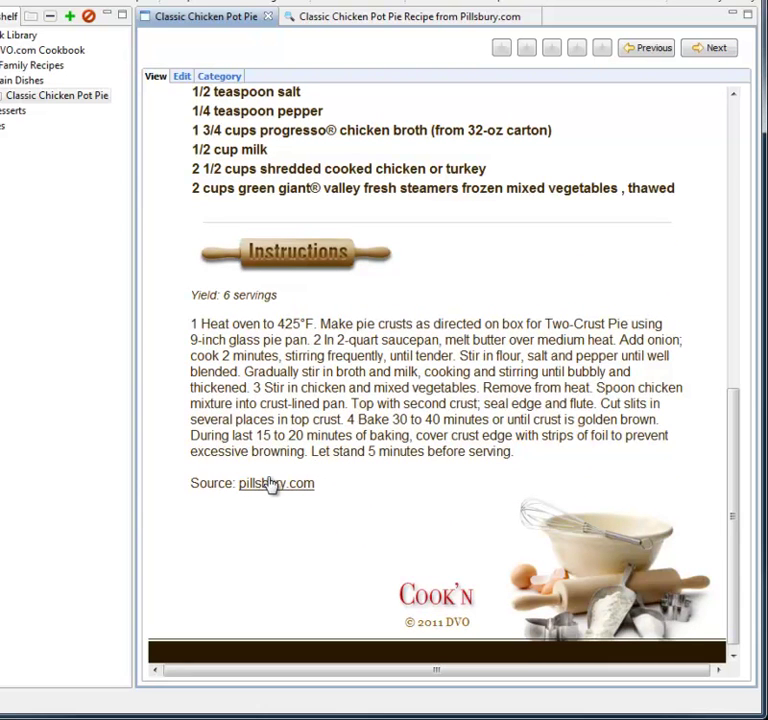
Follow the recipe's source link to pillsbury.com, return to the saved Classic Chicken Pot Pie, and look it over.
{"action": "left_click", "coordinate": [271, 485]}
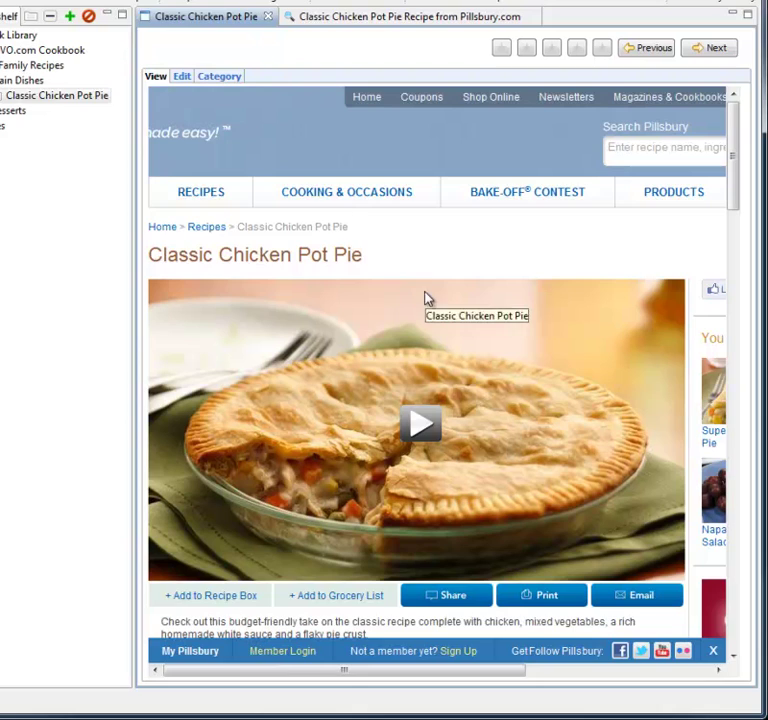
{"action": "left_click", "coordinate": [34, 96]}
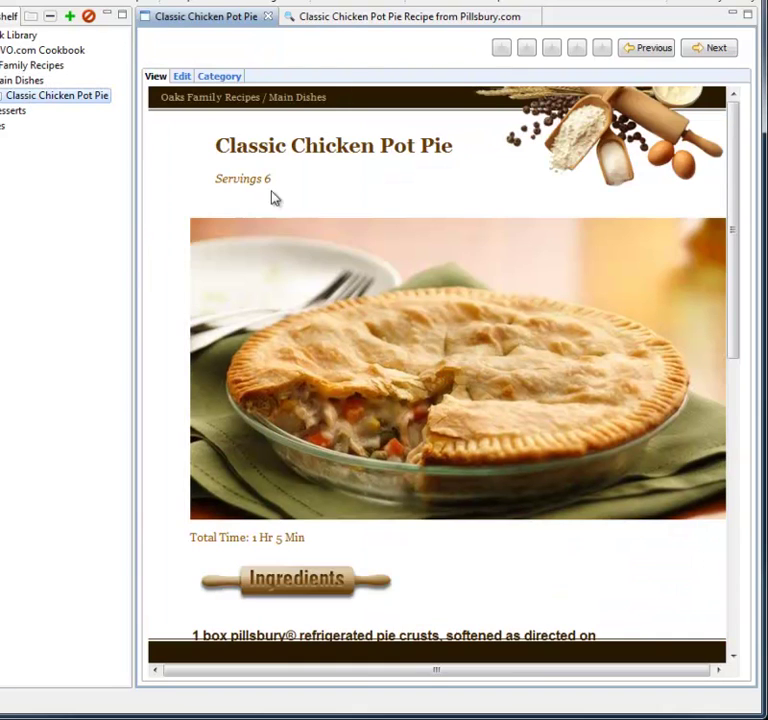
{"action": "scroll", "coordinate": [307, 183], "scroll_direction": "down", "scroll_amount": 6}
{"action": "scroll", "coordinate": [307, 183], "scroll_direction": "up", "scroll_amount": 2}
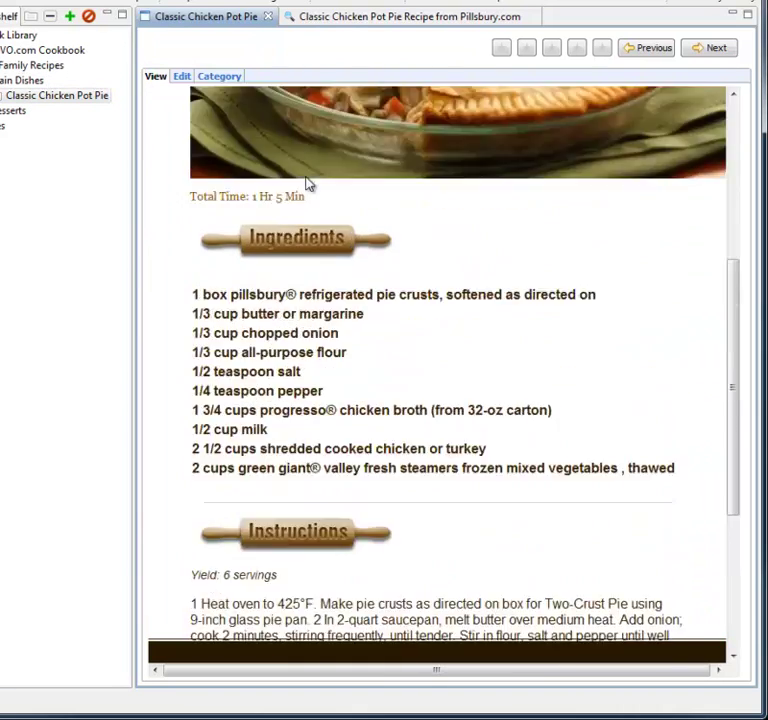
{"action": "scroll", "coordinate": [307, 183], "scroll_direction": "up", "scroll_amount": 4}
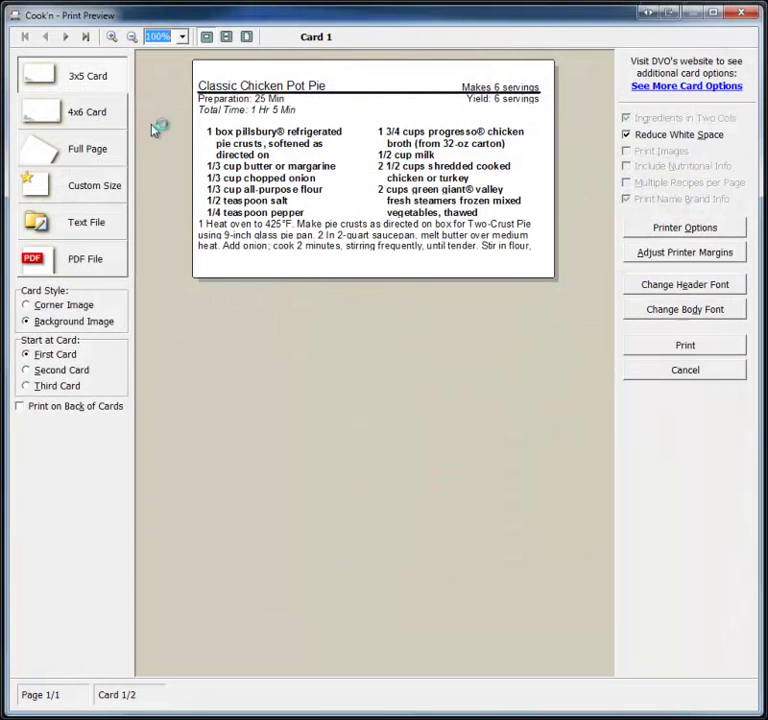
Preview the recipe's printout as a 4x6 card and as a full page with images, and close the preview without printing.
{"action": "left_click", "coordinate": [111, 114]}
{"action": "left_click", "coordinate": [89, 146]}
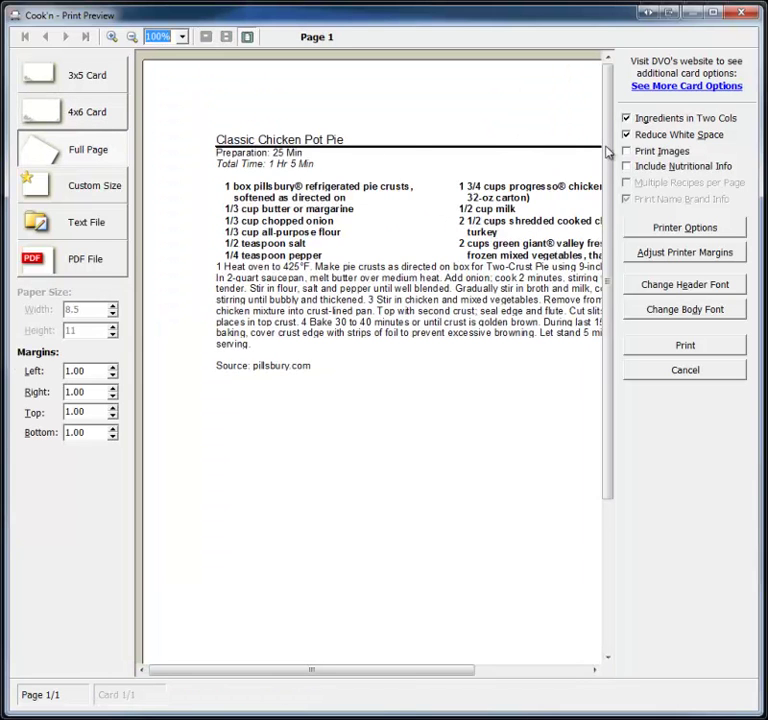
{"action": "left_click", "coordinate": [627, 151]}
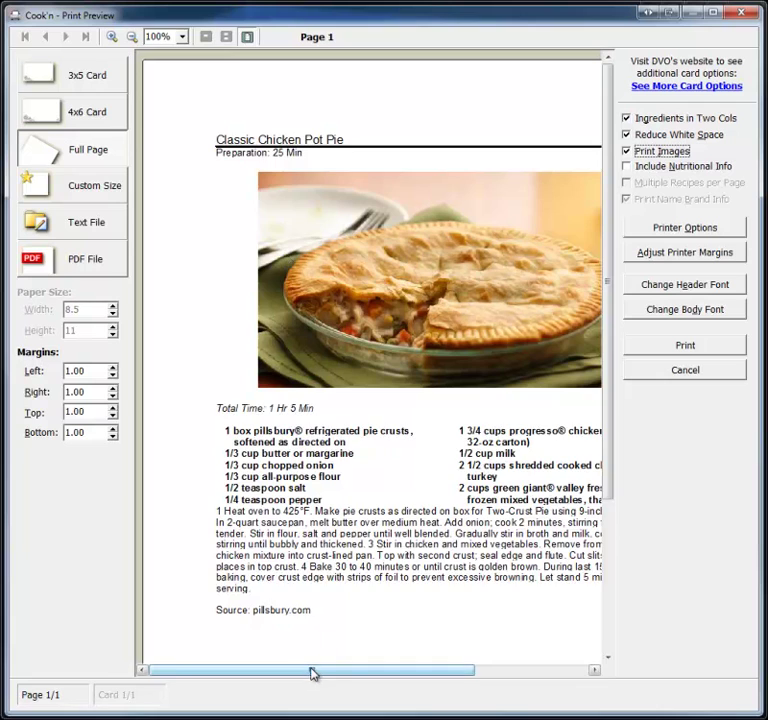
{"action": "mouse_move", "coordinate": [312, 674]}
{"action": "left_mouse_down"}
{"action": "mouse_move", "coordinate": [405, 679]}
{"action": "mouse_move", "coordinate": [317, 674]}
{"action": "left_mouse_up"}
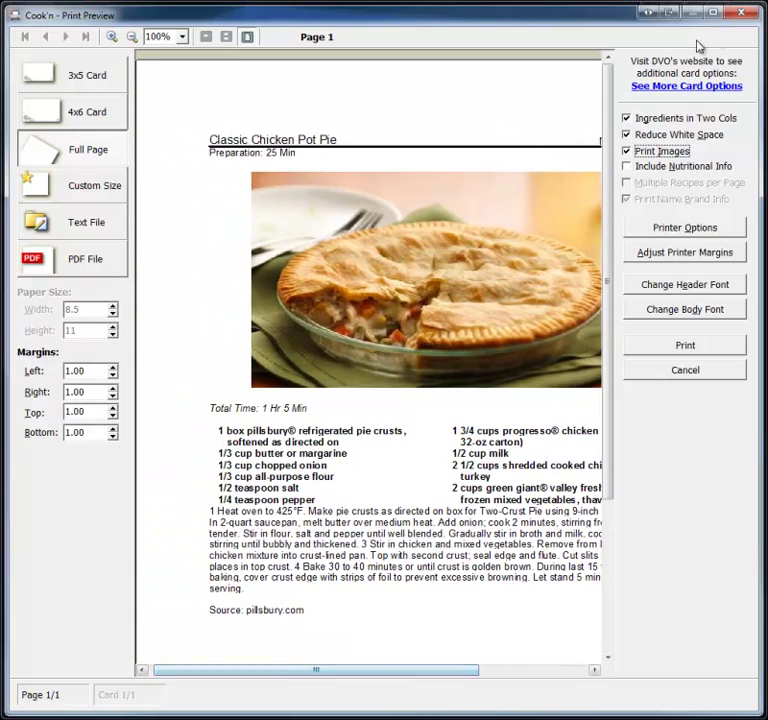
{"action": "left_click", "coordinate": [741, 12]}
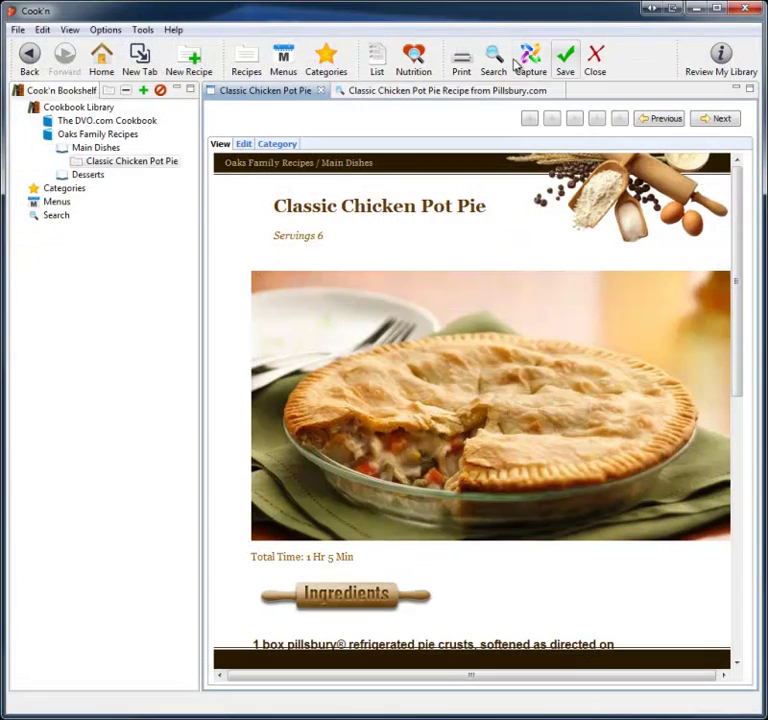
Edit Classic Chicken Pot Pie to serve 12 people, with the recipe quantities adjusted automatically.
{"action": "key", "text": "ctrl+e"}
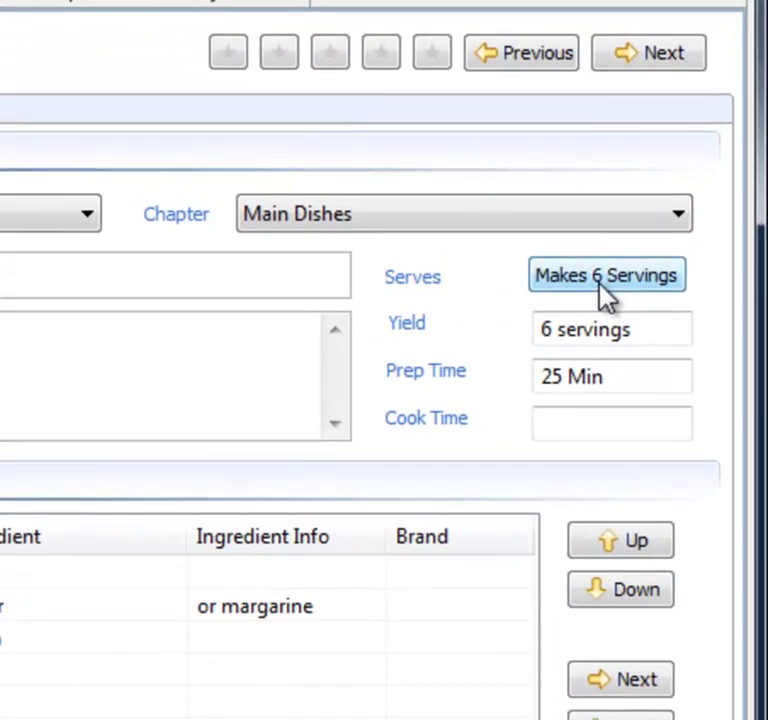
{"action": "left_click", "coordinate": [641, 255]}
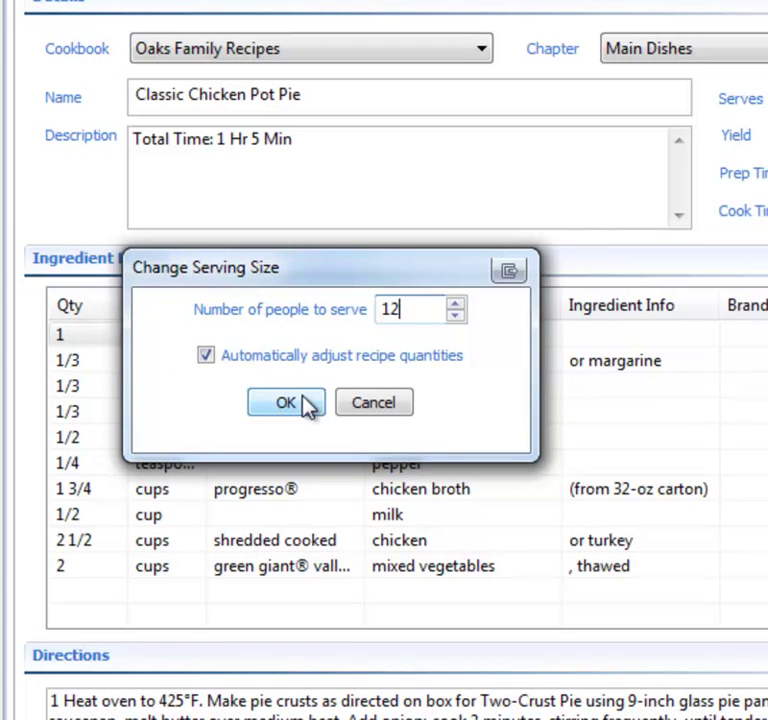
{"action": "left_click", "coordinate": [307, 403]}
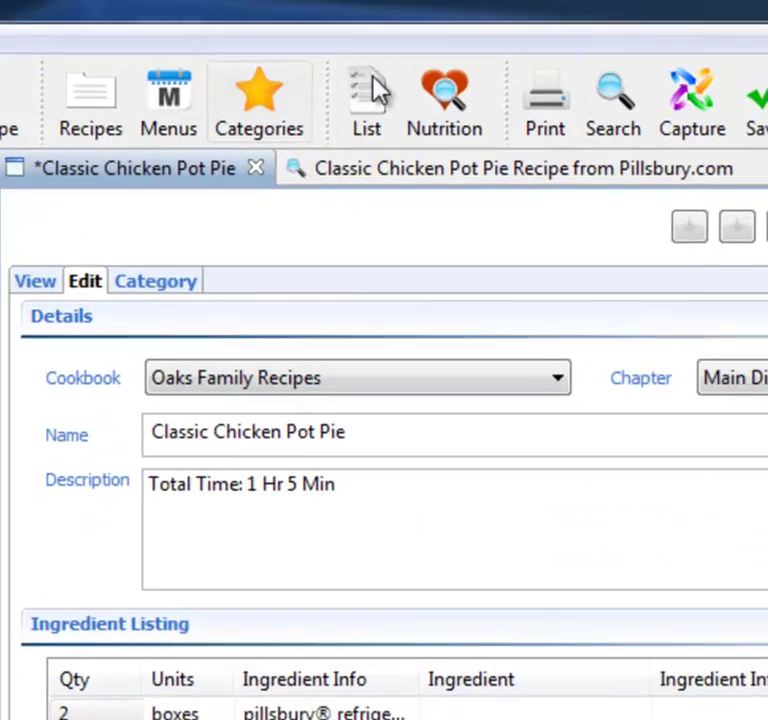
Generate the shopping list for Classic Chicken Pot Pie and view the nutritional facts of its ingredients.
{"action": "left_click", "coordinate": [376, 92]}
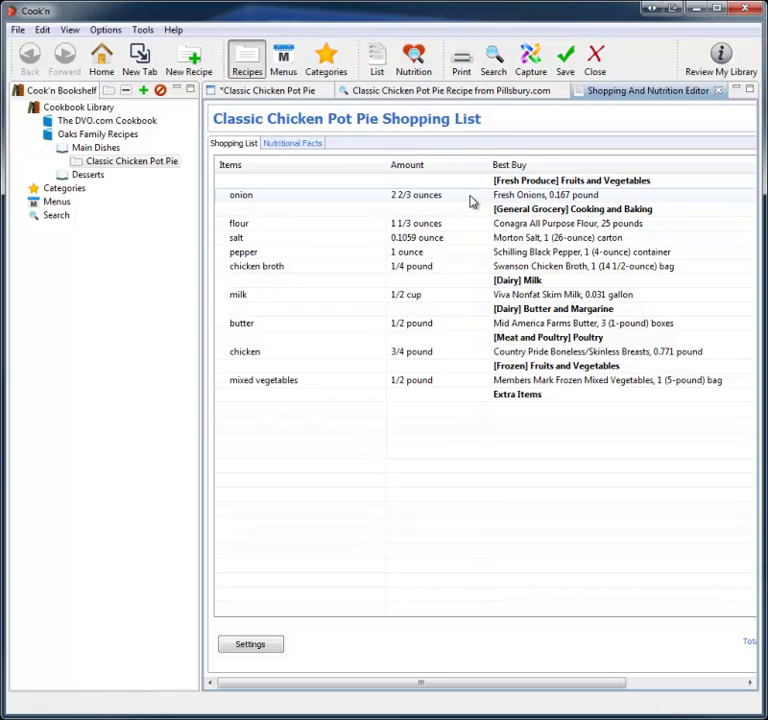
{"action": "left_click", "coordinate": [296, 146]}
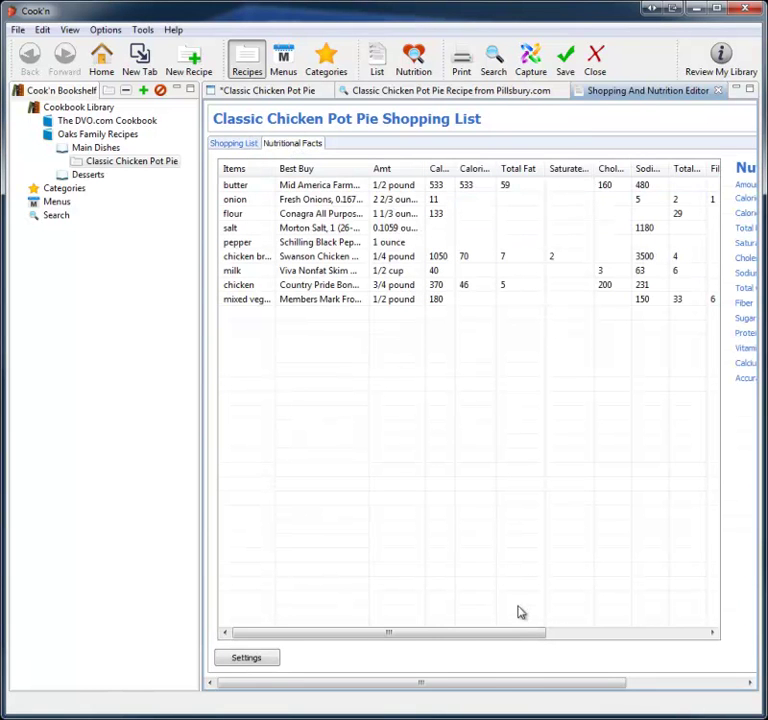
Check the per-serving nutritional facts summary, and save the edited Classic Chicken Pot Pie while switching to the Desserts chapter.
{"action": "left_click_drag", "start_coordinate": [507, 682], "coordinate": [597, 682]}
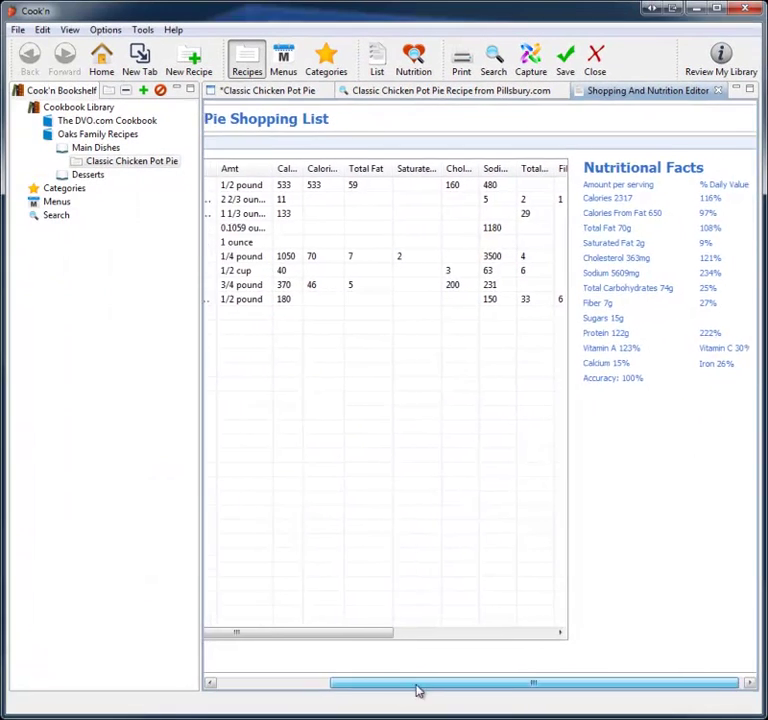
{"action": "left_click_drag", "start_coordinate": [417, 689], "coordinate": [288, 694]}
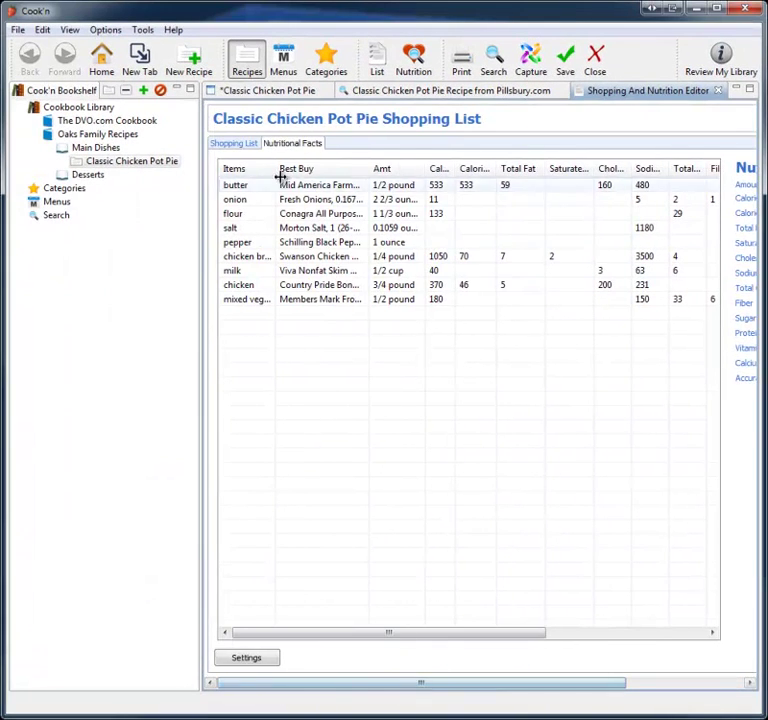
{"action": "left_click", "coordinate": [256, 91]}
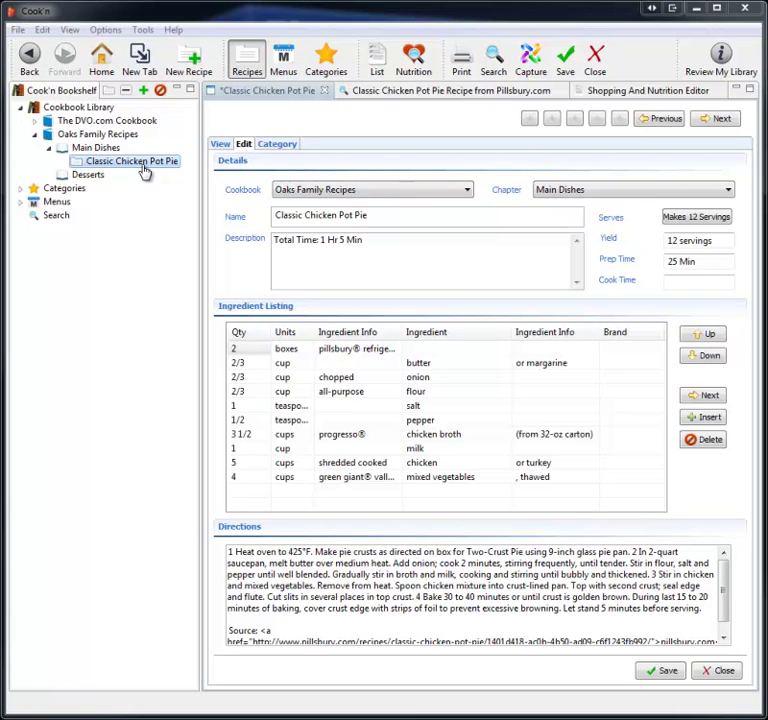
{"action": "left_click", "coordinate": [95, 178]}
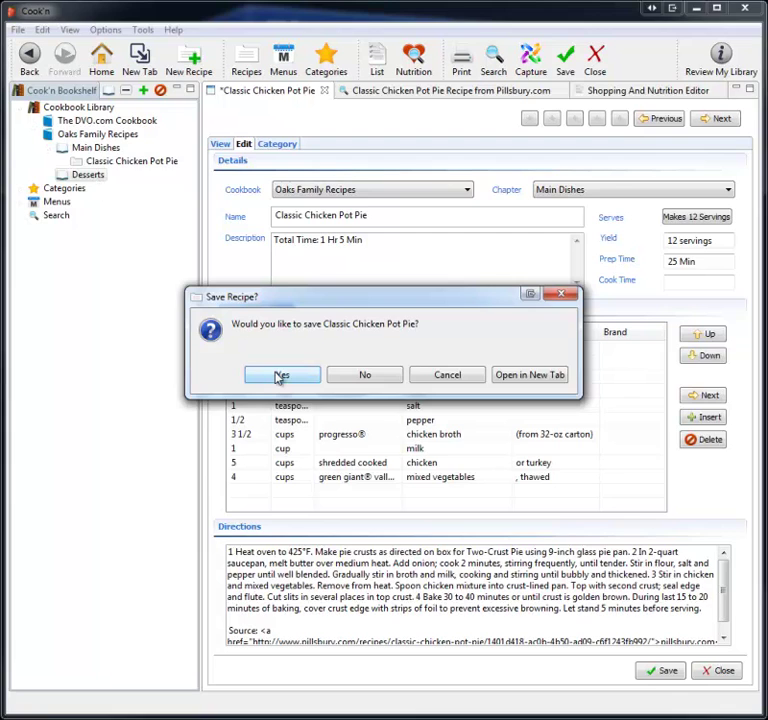
{"action": "left_click", "coordinate": [281, 376]}
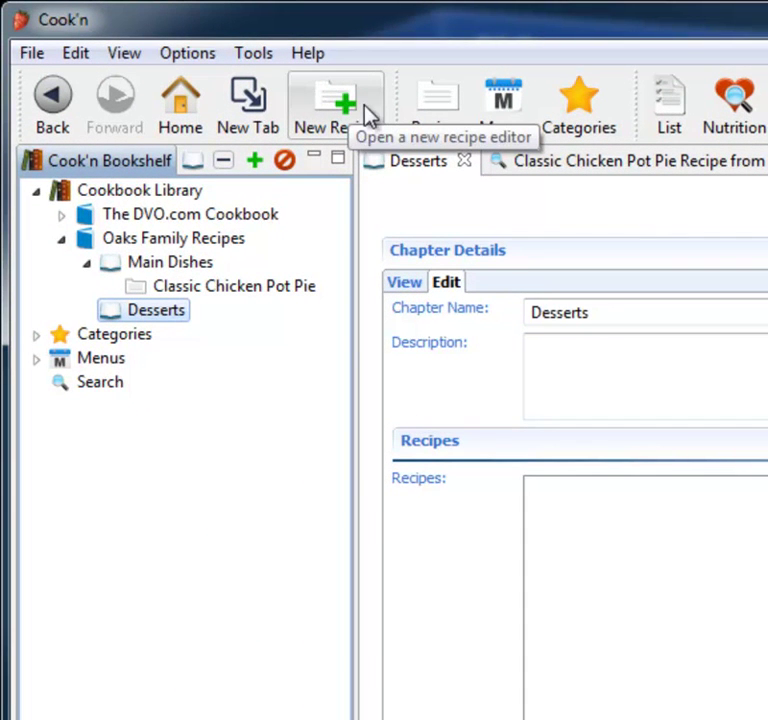
Start a new recipe in the Desserts chapter of Oaks Family Recipes and name it Brownies.
{"action": "left_click", "coordinate": [366, 111]}
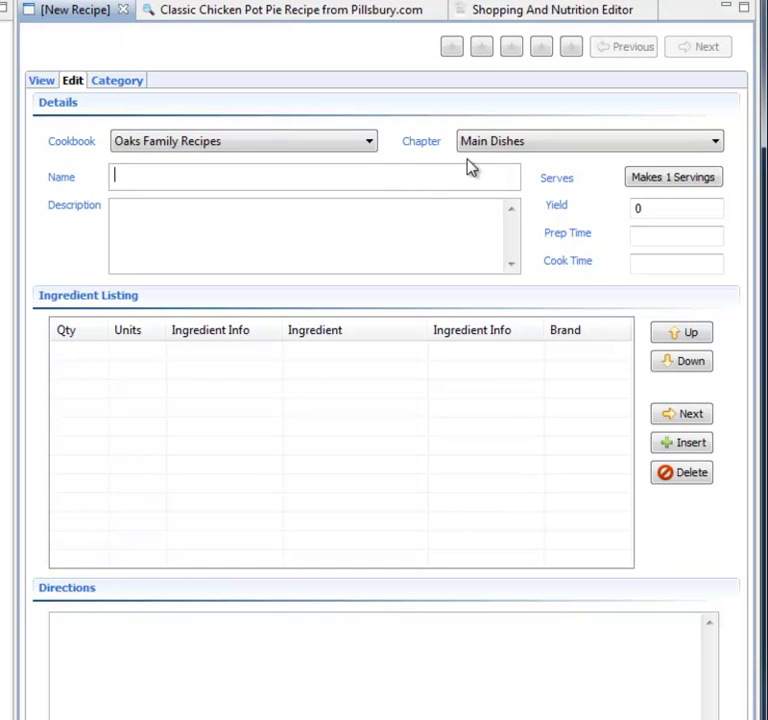
{"action": "left_click", "coordinate": [488, 147]}
{"action": "left_click", "coordinate": [492, 177]}
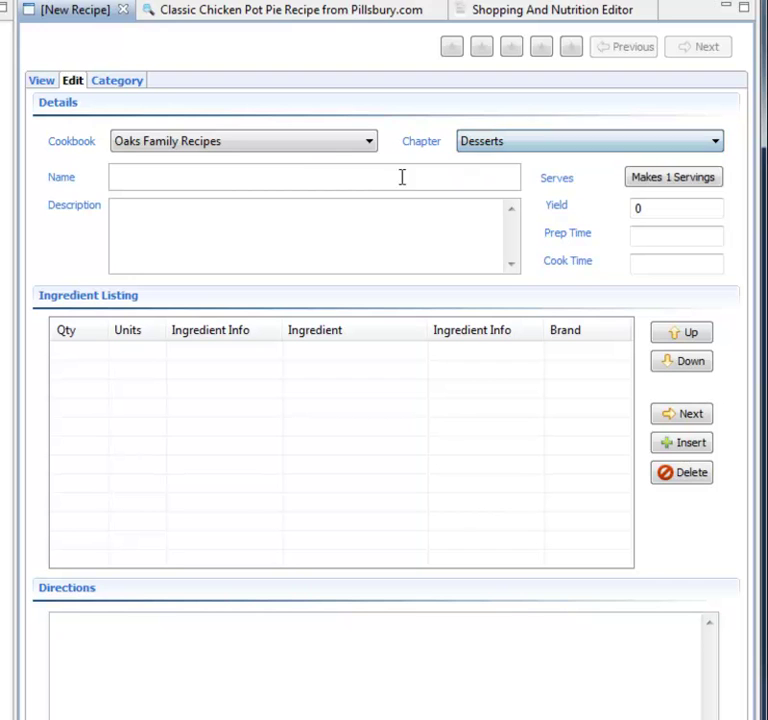
{"action": "left_click", "coordinate": [311, 177]}
{"action": "type", "text": "Browni"}
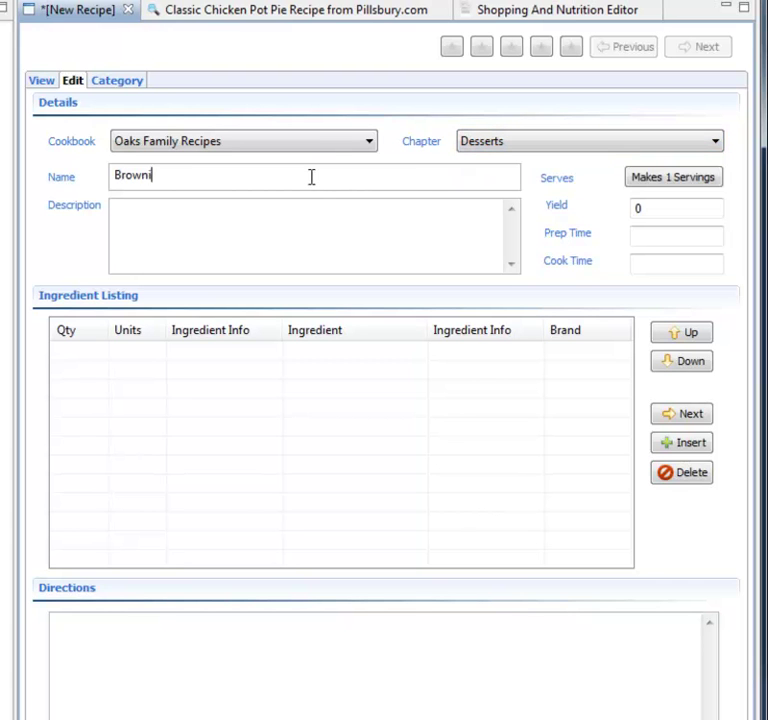
{"action": "type", "text": "es"}
Set the Brownies recipe to serve 6 people and enter a description crediting the relative who gave the recipe.
{"action": "key", "text": "Tab"}
{"action": "key", "text": "Return"}
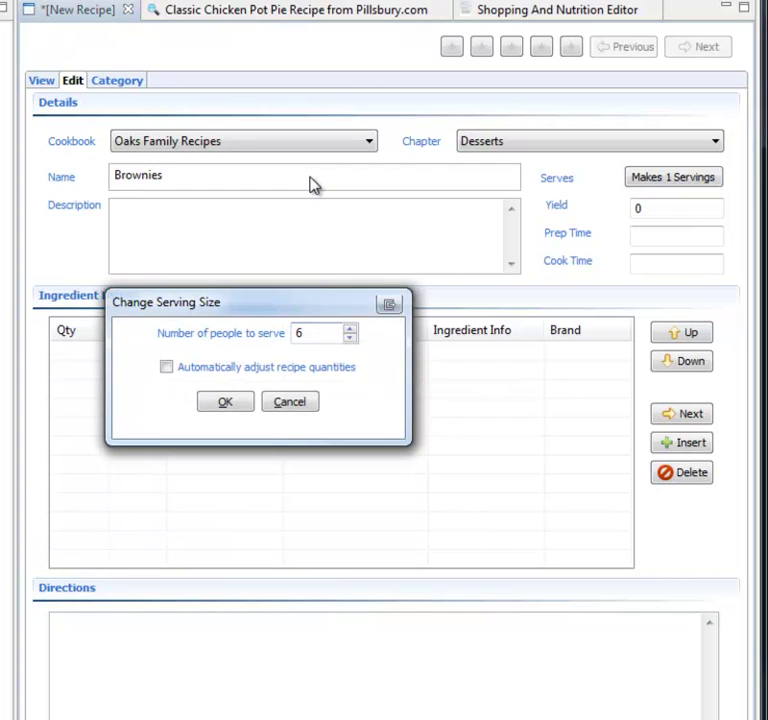
{"action": "key", "text": "Return"}
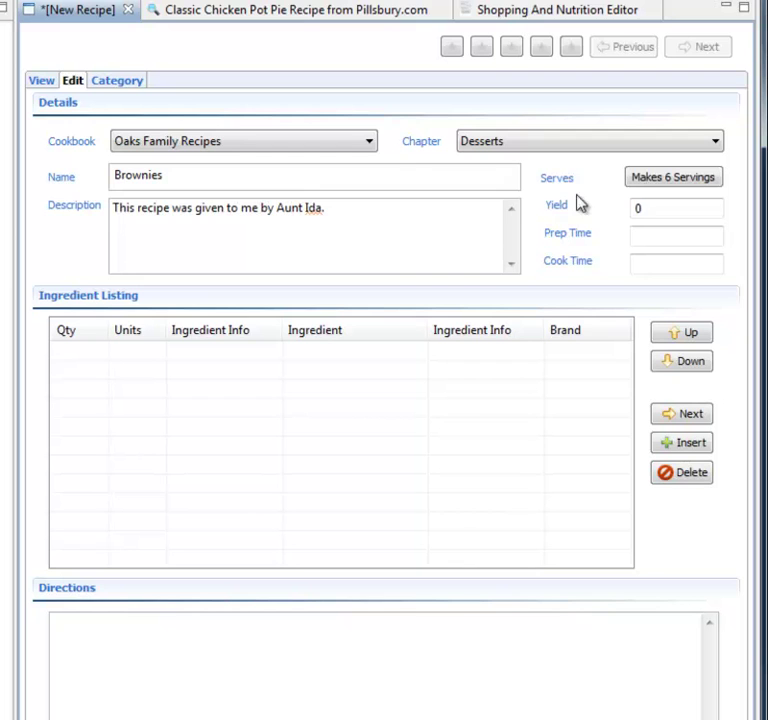
Set the yield to 12 brownies, the prep time to 10 min and the cook time to 30 min.
{"action": "double_click", "coordinate": [660, 206]}
{"action": "type", "text": "12 co"}
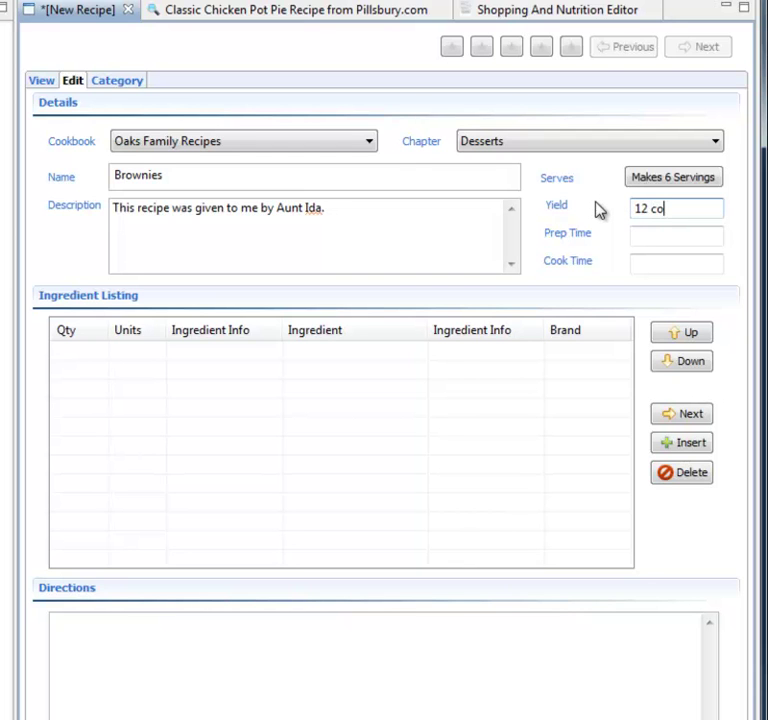
{"action": "type", "text": "ok"}
{"action": "key", "text": "BackSpace"}
{"action": "key", "text": "BackSpace"}
{"action": "key", "text": "BackSpace"}
{"action": "key", "text": "BackSpace"}
{"action": "type", "text": "brownies"}
{"action": "key", "text": "Tab"}
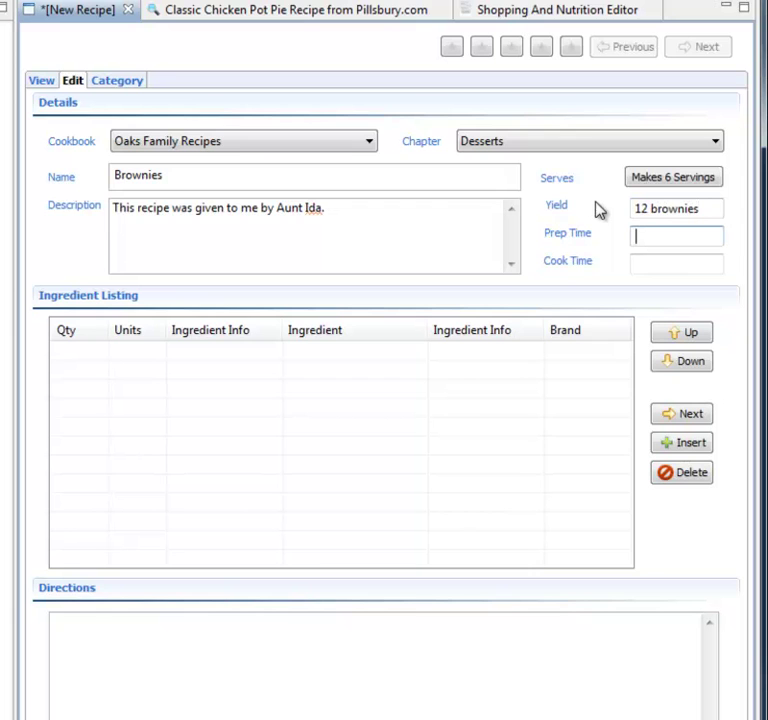
{"action": "type", "text": "10 min"}
{"action": "key", "text": "Tab"}
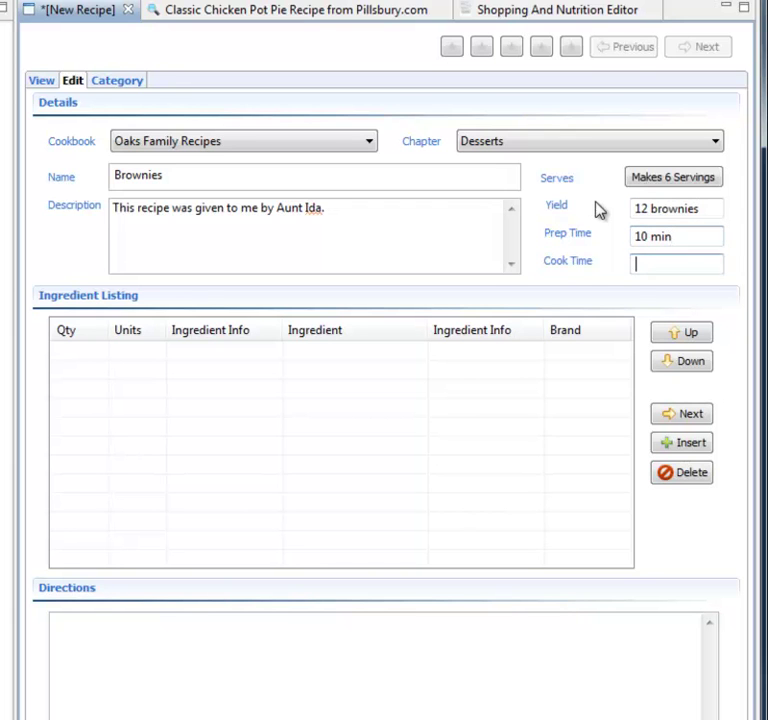
{"action": "type", "text": "30 min"}
Enter 3 cups of flour as the first ingredient of the Brownies recipe.
{"action": "left_click", "coordinate": [65, 356]}
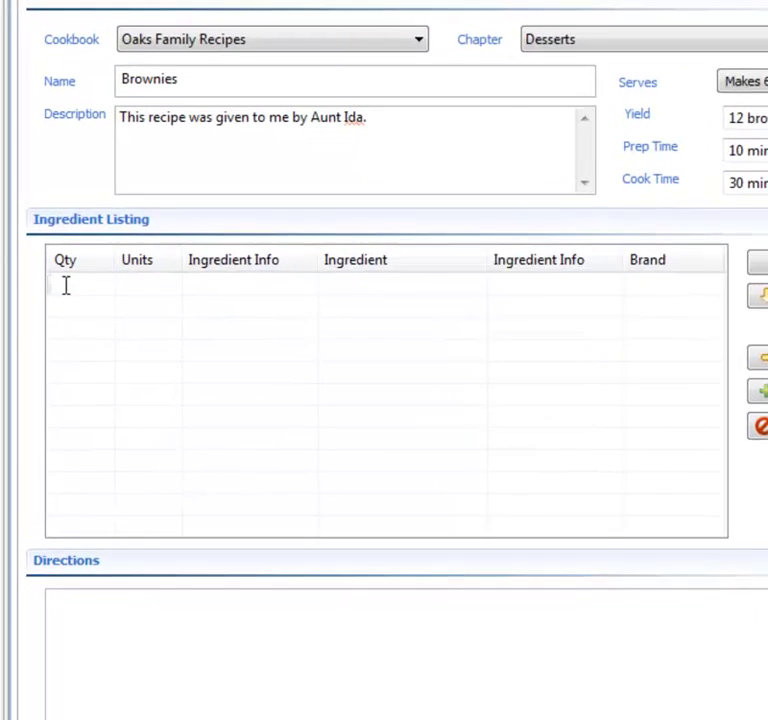
{"action": "type", "text": "3"}
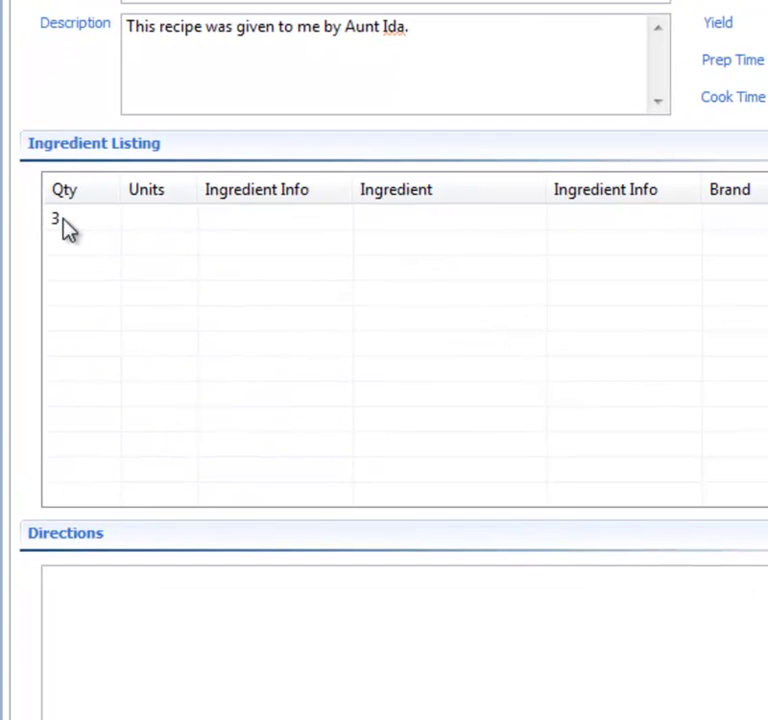
{"action": "type", "text": "c"}
{"action": "key", "text": "Tab"}
{"action": "key", "text": "Tab"}
{"action": "type", "text": "f"}
{"action": "key", "text": "Tab"}
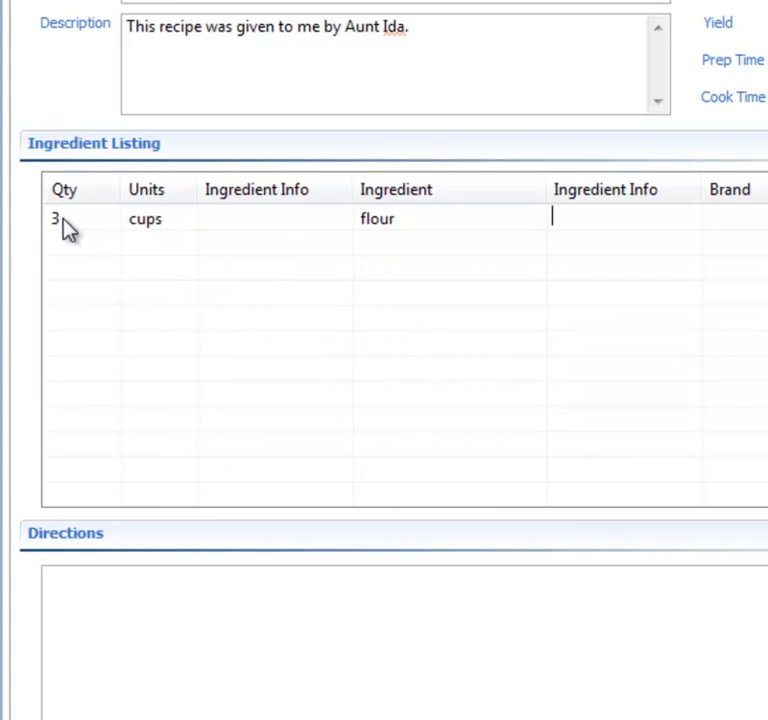
{"action": "key", "text": "Tab"}
{"action": "key", "text": "Tab"}
Enter 2 tablespoons of butter as the second ingredient.
{"action": "type", "text": "2"}
{"action": "key", "text": "Tab"}
{"action": "type", "text": "ta"}
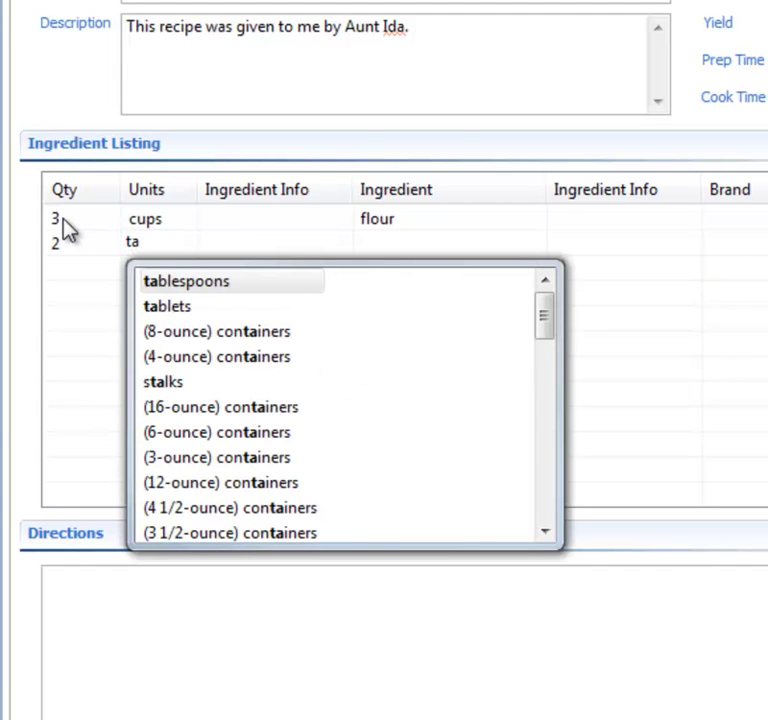
{"action": "key", "text": "Tab"}
{"action": "key", "text": "Tab"}
{"action": "type", "text": "b"}
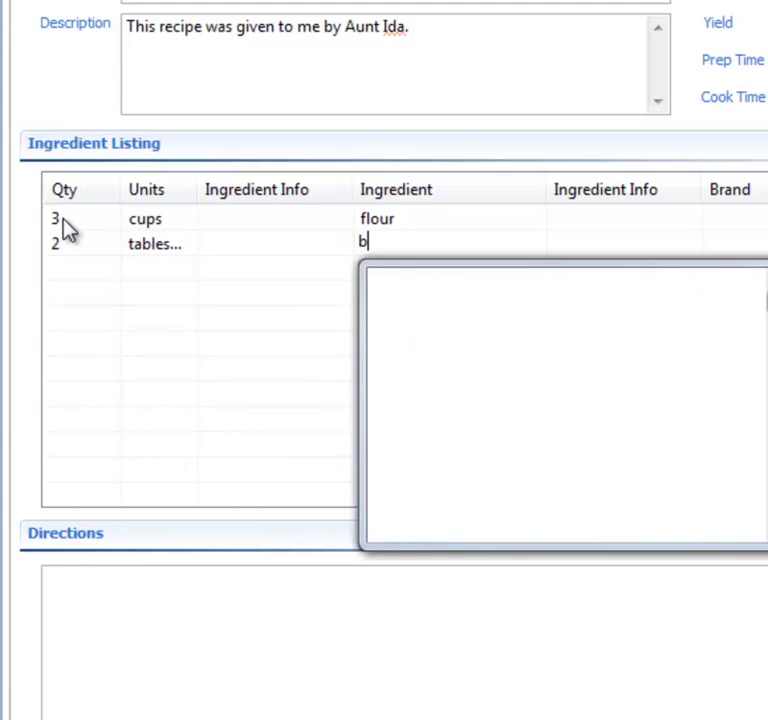
{"action": "type", "text": "u"}
{"action": "key", "text": "Tab"}
{"action": "key", "text": "Tab"}
{"action": "key", "text": "Tab"}
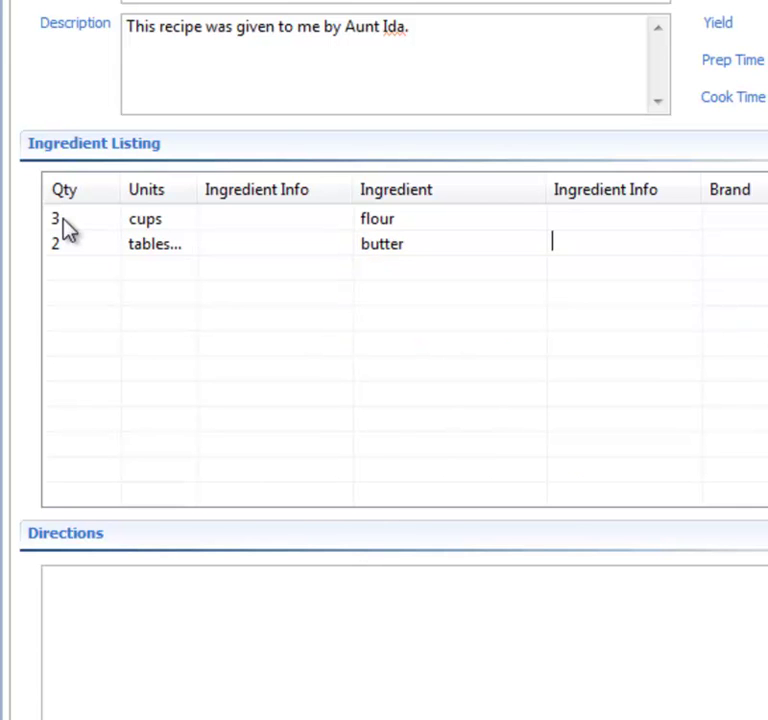
Enter 1 teaspoon of salt as the third ingredient, and widen the Units column to show the full unit names.
{"action": "type", "text": "1"}
{"action": "key", "text": "Tab"}
{"action": "type", "text": "te"}
{"action": "key", "text": "Tab"}
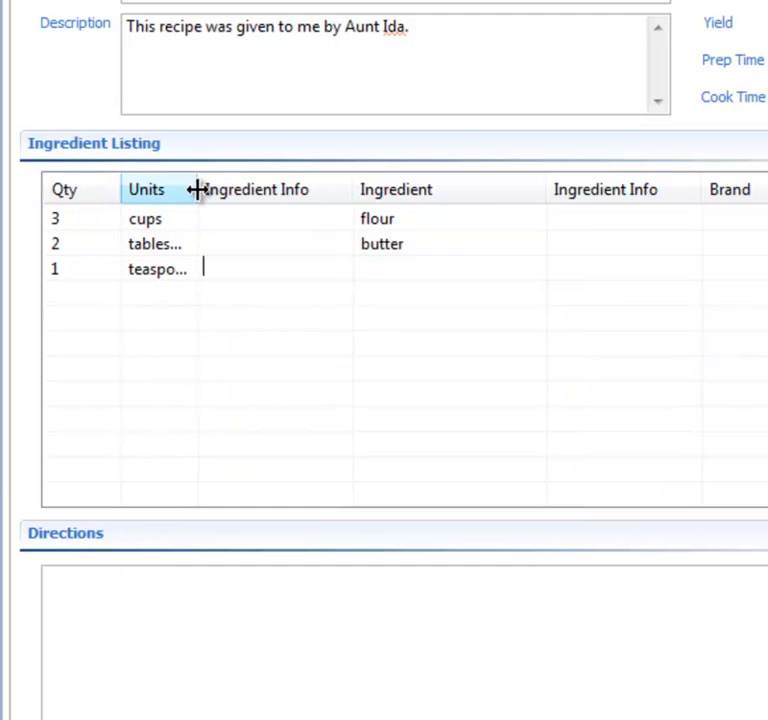
{"action": "left_click_drag", "start_coordinate": [194, 189], "coordinate": [249, 202]}
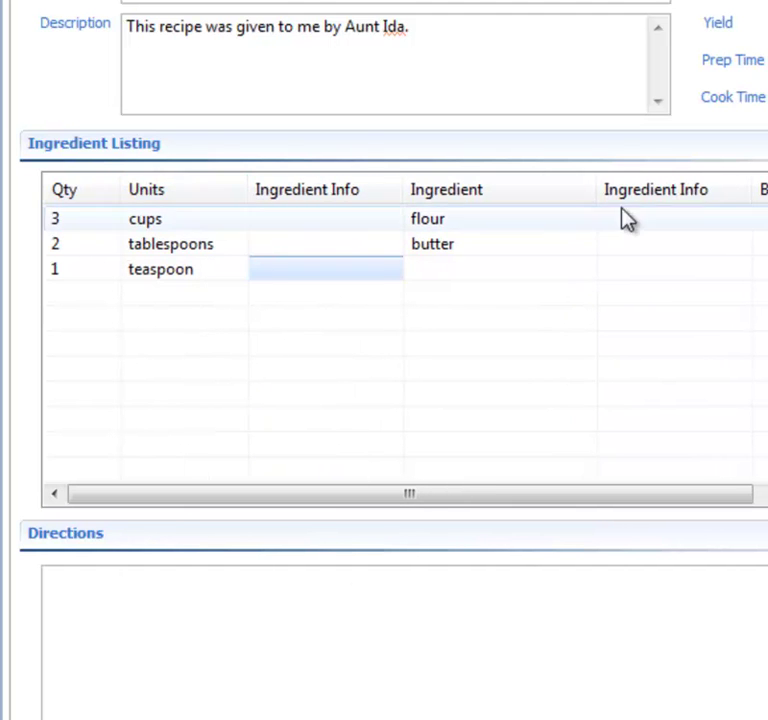
{"action": "key", "text": "Tab"}
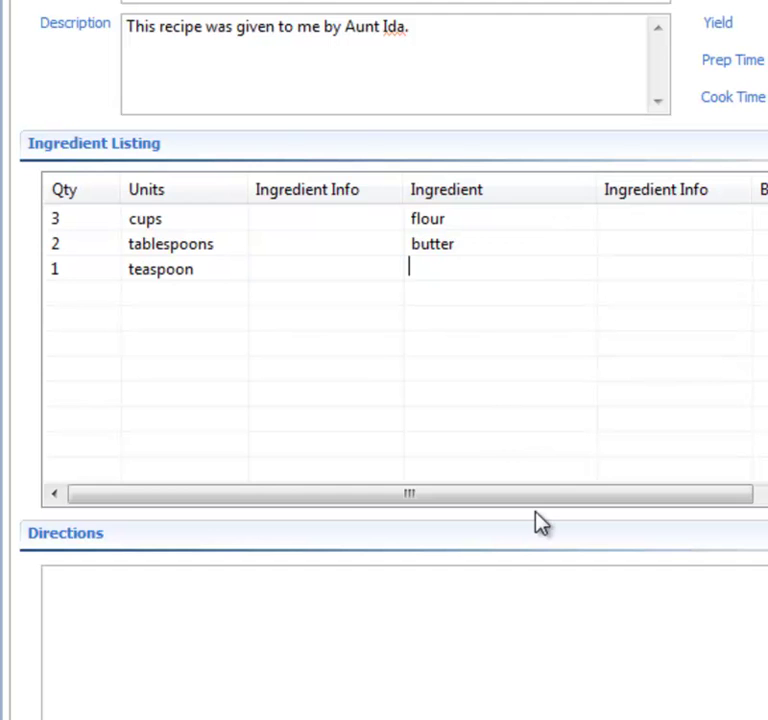
{"action": "type", "text": "s"}
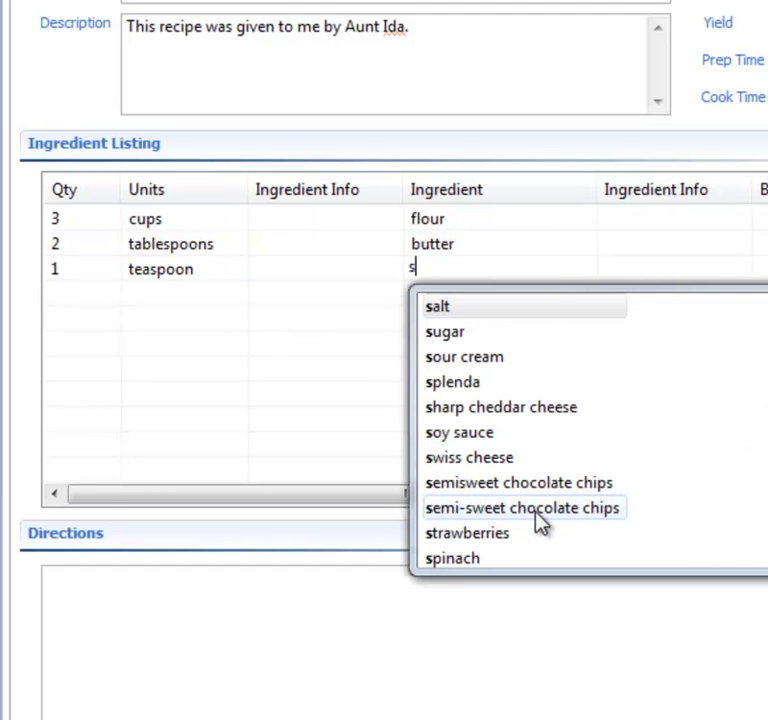
{"action": "key", "text": "Tab"}
{"action": "key", "text": "Tab"}
{"action": "key", "text": "Tab"}
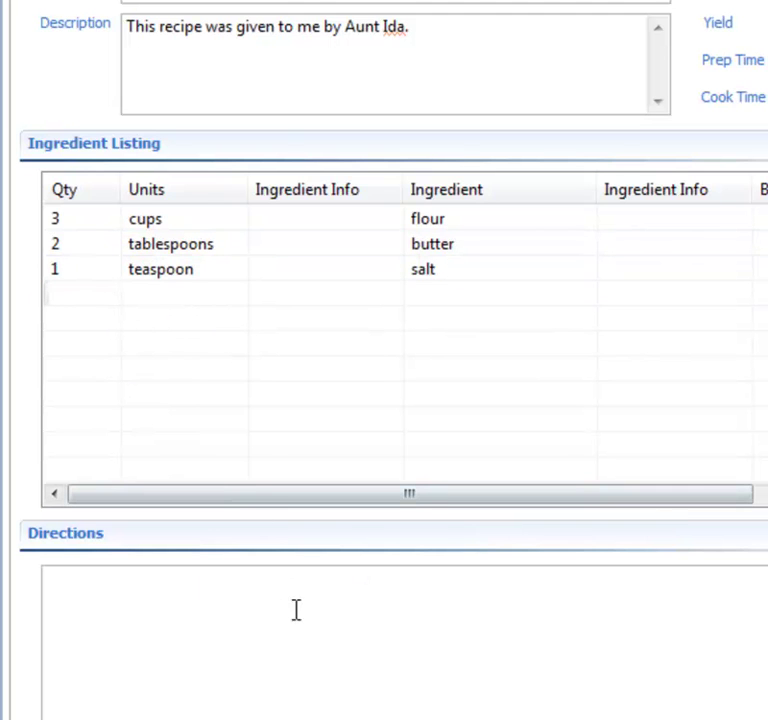
Look up "va b" among the suggested ingredients and enter vanilla bean in the fourth row.
{"action": "left_click", "coordinate": [440, 298]}
{"action": "type", "text": "va"}
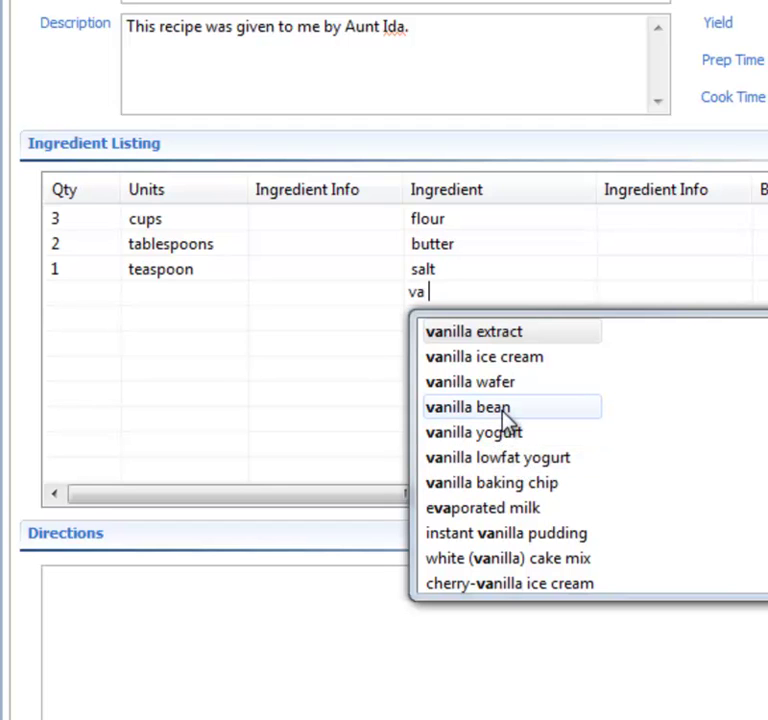
{"action": "type", "text": "b"}
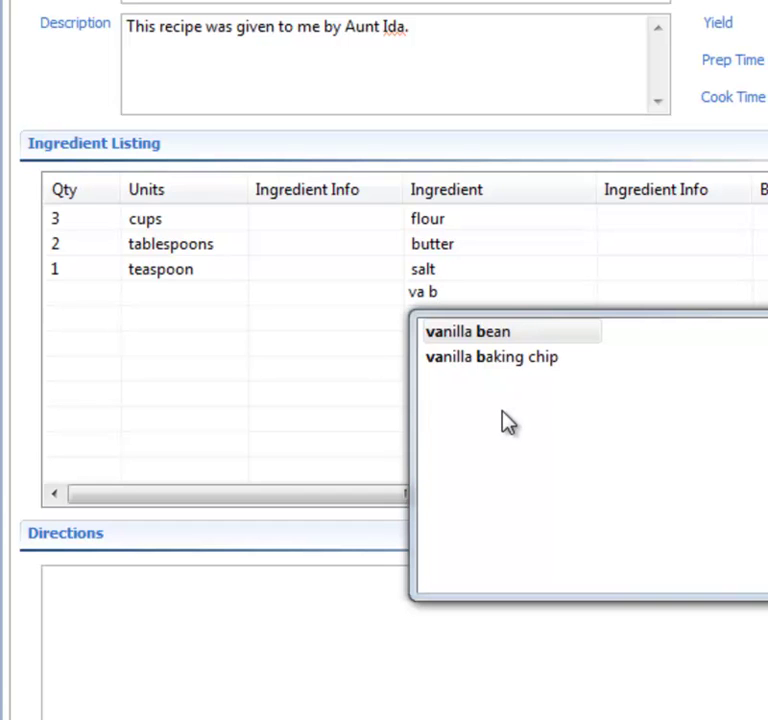
{"action": "key", "text": "Tab"}
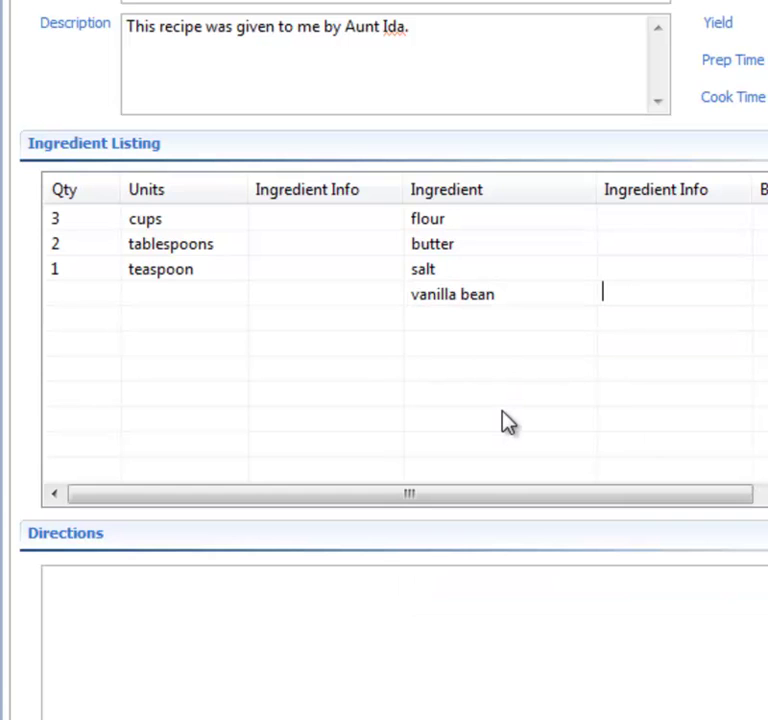
Clear the vanilla bean entry from the fourth ingredient row.
{"action": "key", "text": "shift+Tab"}
{"action": "key", "text": "BackSpace"}
{"action": "key", "text": "BackSpace"}
{"action": "key", "text": "BackSpace"}
{"action": "key", "text": "BackSpace"}
{"action": "key", "text": "BackSpace"}
{"action": "key", "text": "BackSpace"}
{"action": "key", "text": "BackSpace"}
{"action": "key", "text": "BackSpace"}
{"action": "key", "text": "BackSpace"}
{"action": "key", "text": "BackSpace"}
{"action": "key", "text": "BackSpace"}
{"action": "key", "text": "BackSpace"}
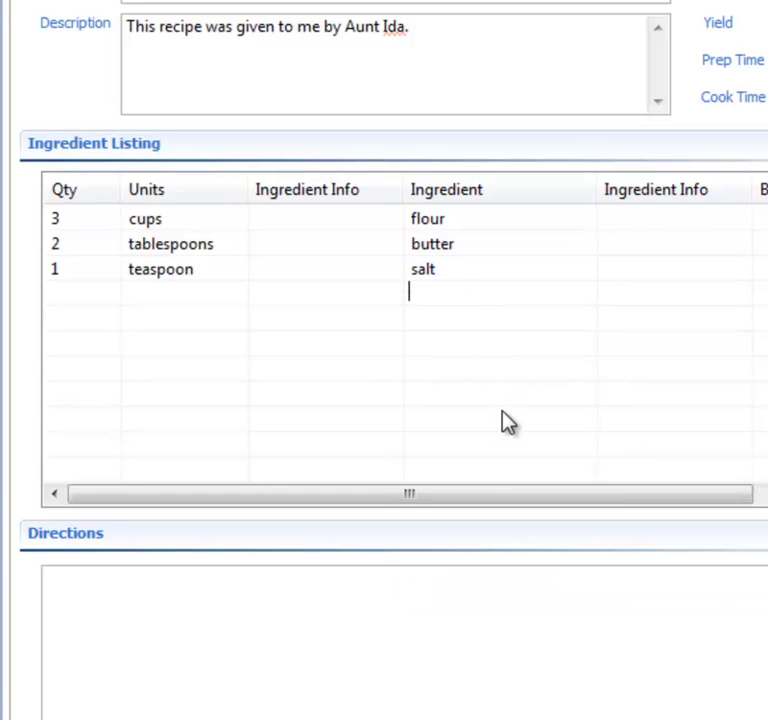
Enter the directions "Mix flour with butter and salt." and save the Brownies recipe.
{"action": "left_click", "coordinate": [353, 592]}
{"action": "type", "text": "M"}
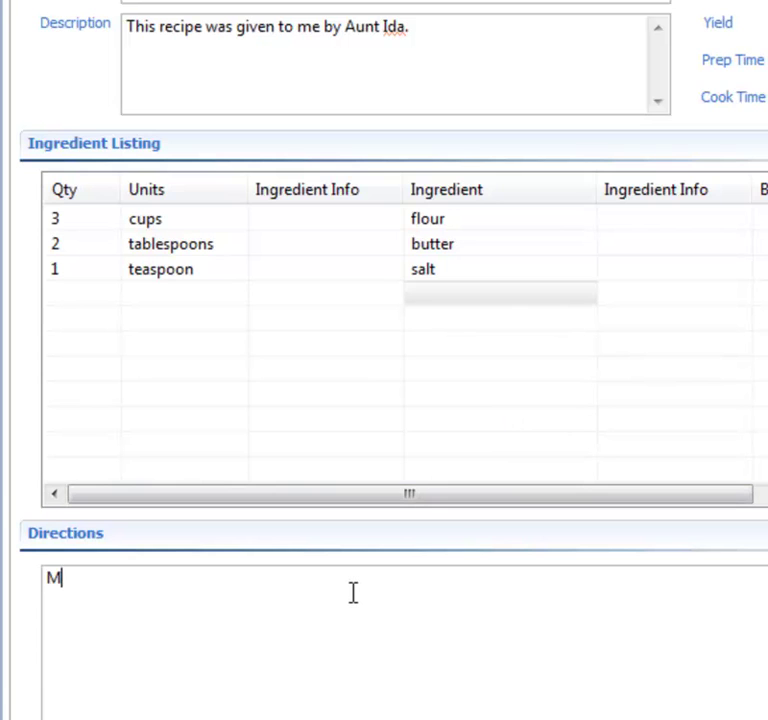
{"action": "type", "text": "ix flour with buttt"}
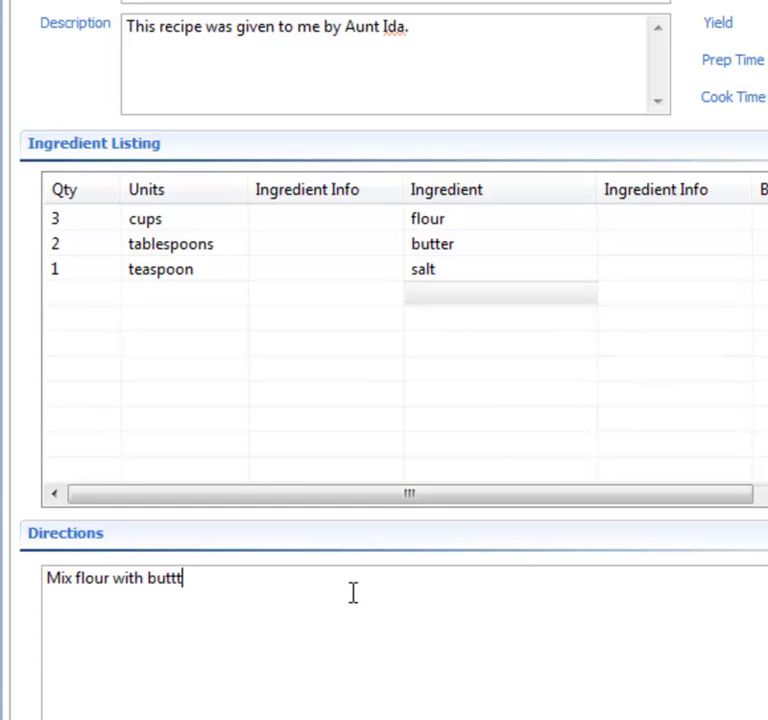
{"action": "key", "text": "BackSpace"}
{"action": "type", "text": "er and salt."}
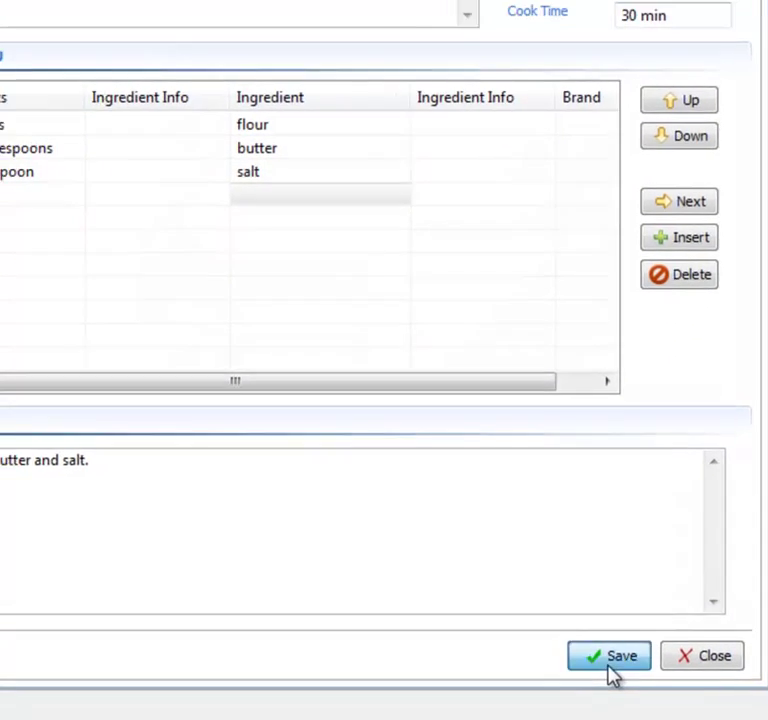
{"action": "left_click", "coordinate": [612, 662]}
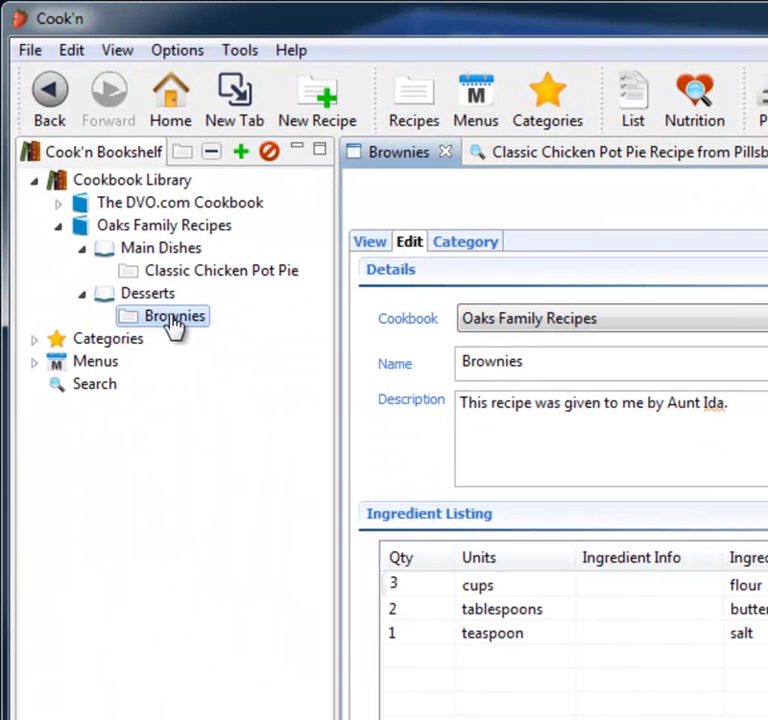
View the formatted page of the saved Brownies recipe, and open the Oaks Family Recipes cookbook.
{"action": "left_click", "coordinate": [166, 318]}
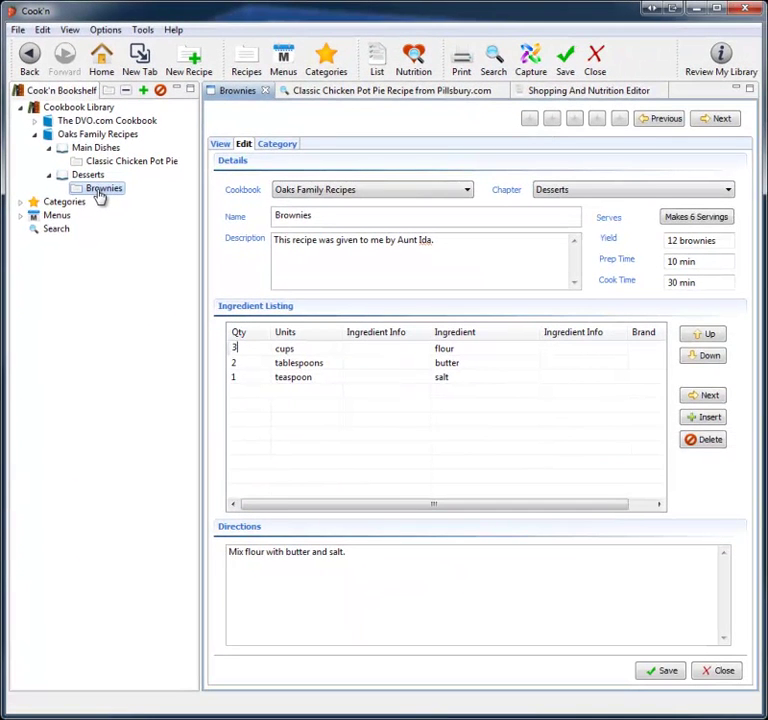
{"action": "left_click", "coordinate": [221, 145]}
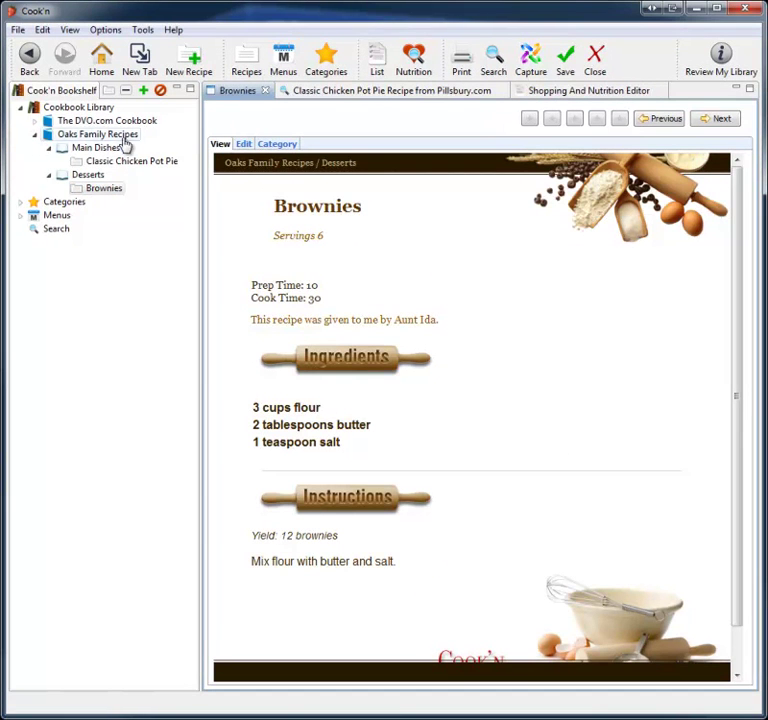
{"action": "left_click", "coordinate": [87, 136]}
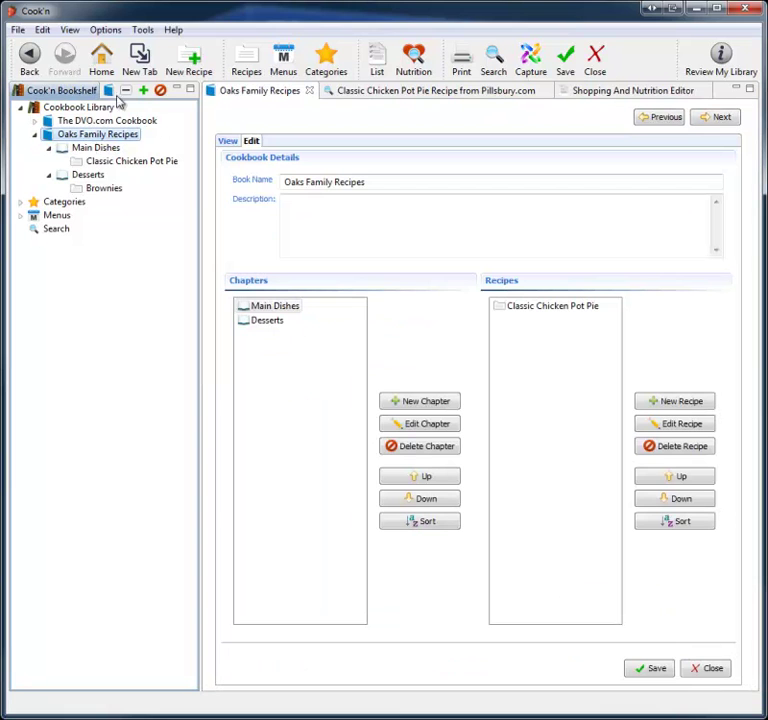
Preview the available themes for the family cookbook, including Cookbook 1 to 5, Cutting Board, DVO.com and Plain.
{"action": "left_click", "coordinate": [105, 30]}
{"action": "left_click", "coordinate": [122, 48]}
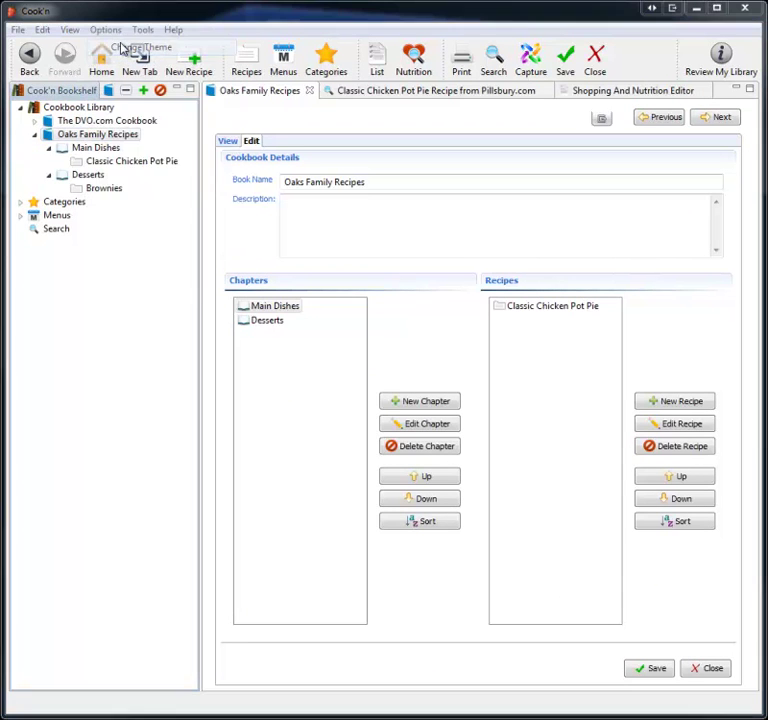
{"action": "left_click", "coordinate": [168, 207]}
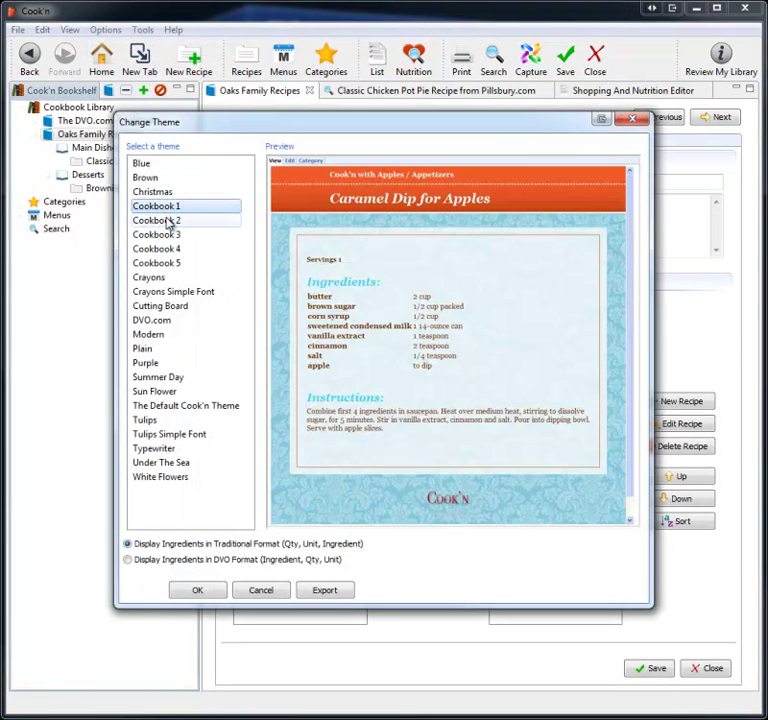
{"action": "left_click", "coordinate": [171, 222]}
{"action": "left_click", "coordinate": [173, 236]}
{"action": "left_click", "coordinate": [172, 248]}
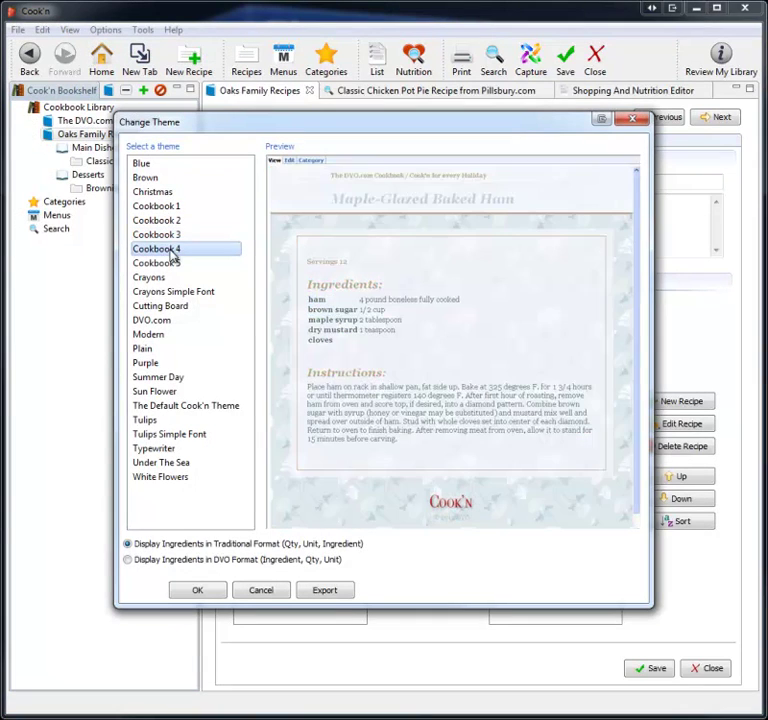
{"action": "left_click", "coordinate": [173, 262]}
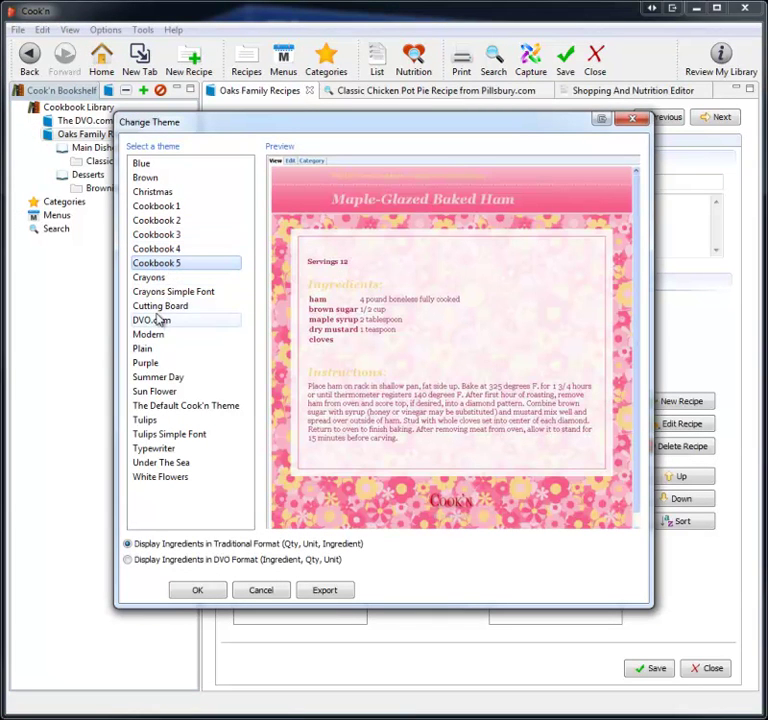
{"action": "left_click", "coordinate": [160, 306]}
{"action": "left_click", "coordinate": [157, 321]}
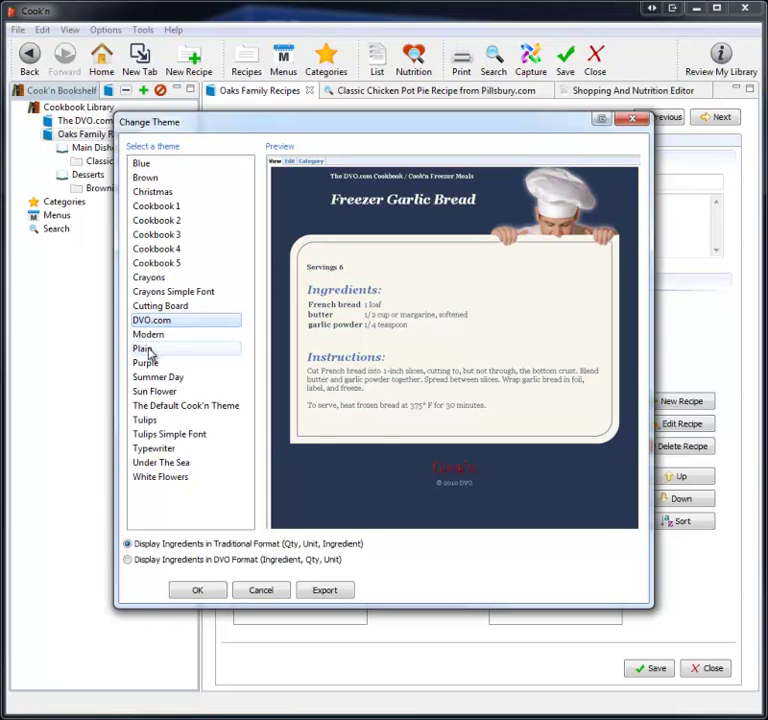
{"action": "left_click", "coordinate": [146, 349]}
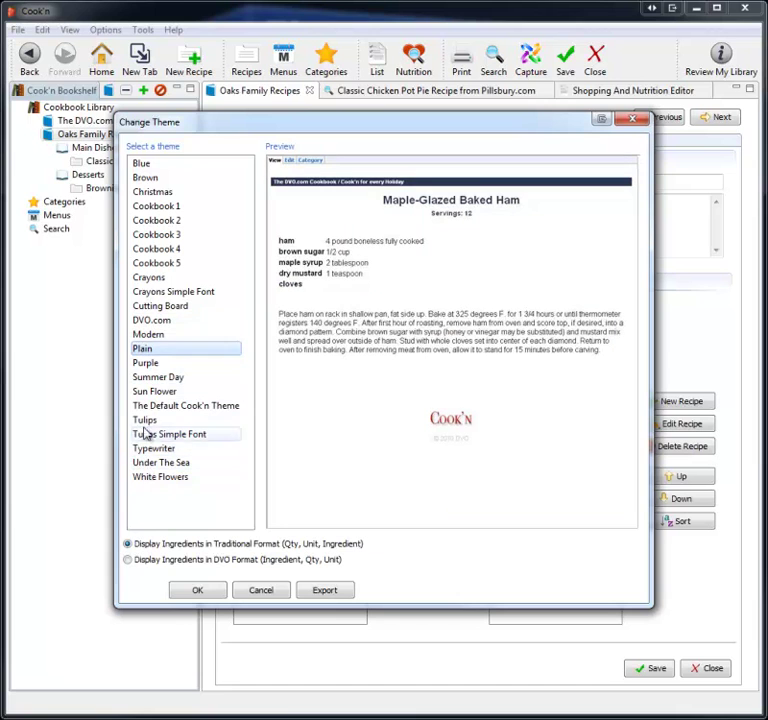
Apply the Modern theme to the family cookbook and to all of its chapters and recipes.
{"action": "left_click", "coordinate": [156, 336]}
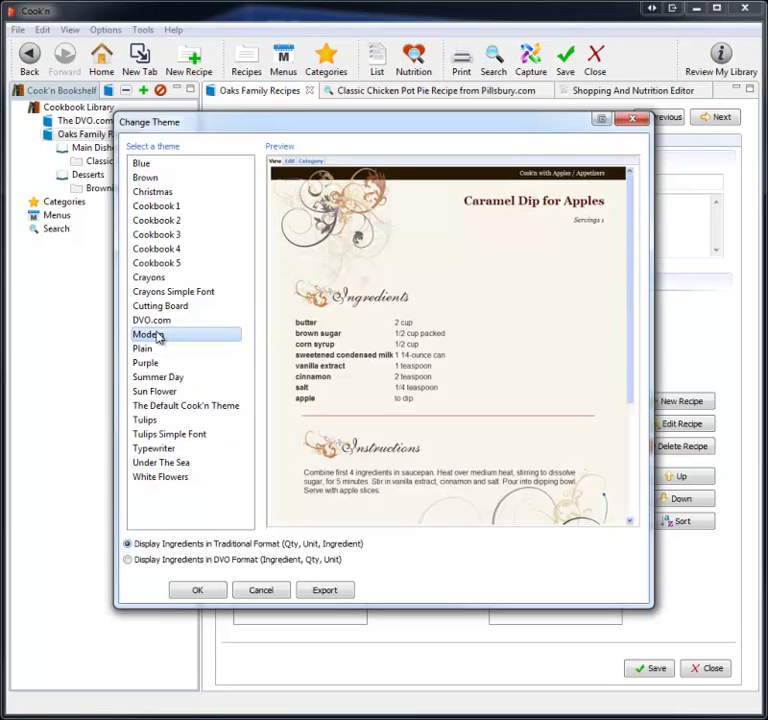
{"action": "left_click", "coordinate": [197, 591]}
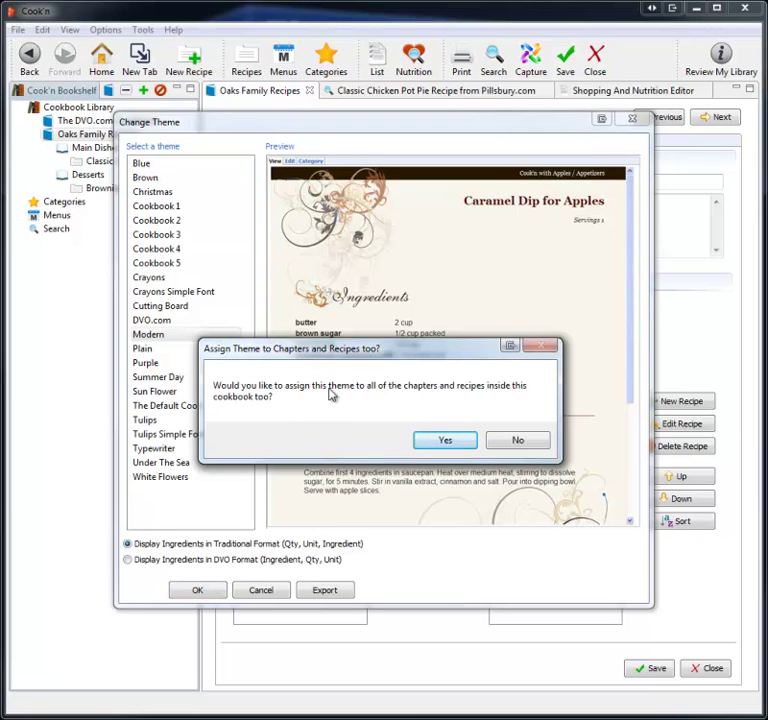
{"action": "left_click", "coordinate": [443, 441]}
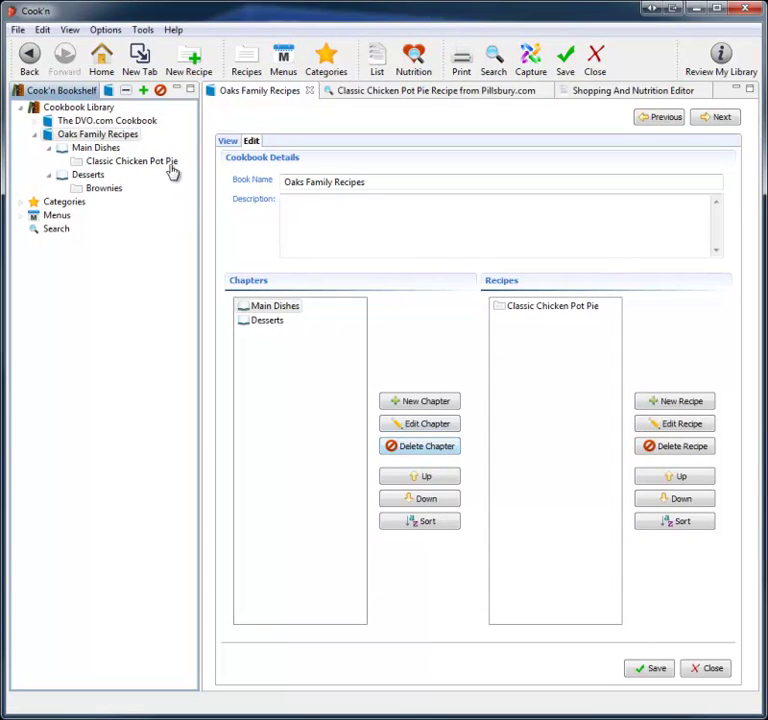
View the themed cookbook page, the Main Dishes chapter, and the Classic Chicken Pot Pie and Brownies recipes.
{"action": "left_click", "coordinate": [227, 142]}
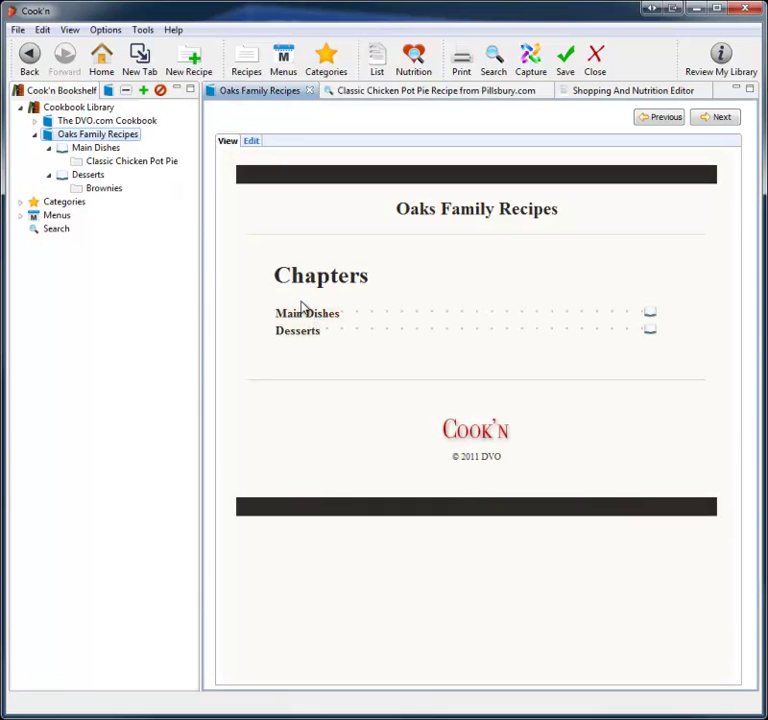
{"action": "left_click", "coordinate": [311, 318]}
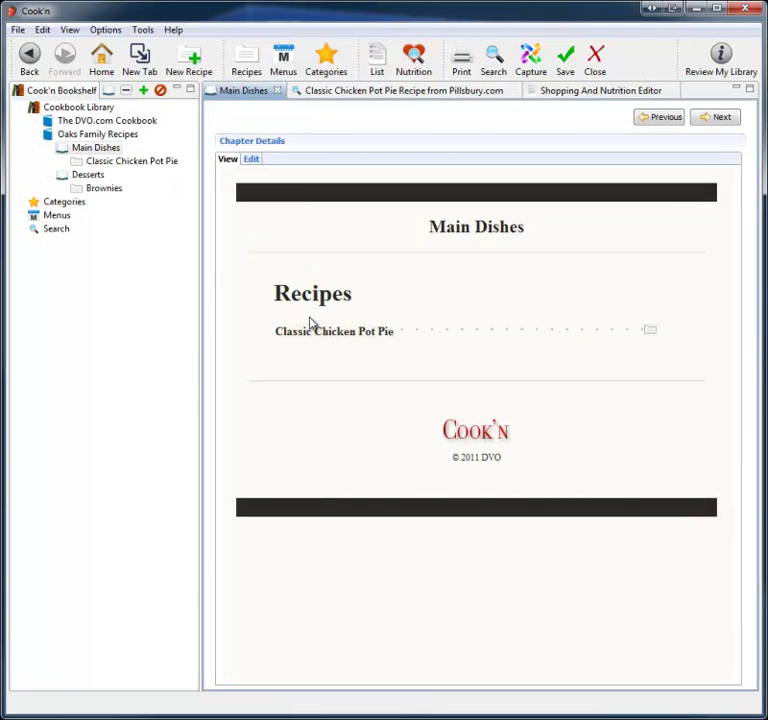
{"action": "left_click", "coordinate": [314, 333]}
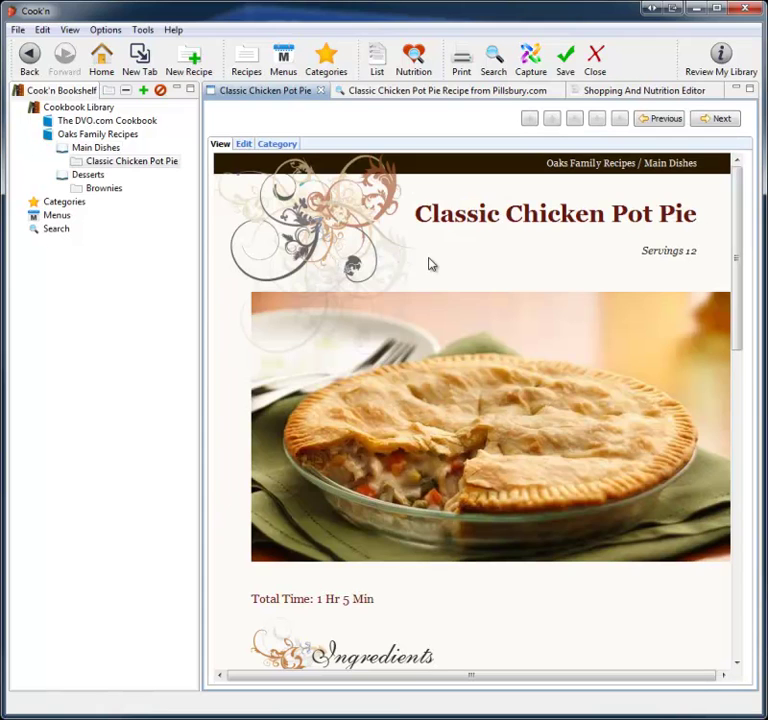
{"action": "scroll", "coordinate": [430, 268], "scroll_direction": "down", "scroll_amount": 10}
{"action": "scroll", "coordinate": [430, 264], "scroll_direction": "down", "scroll_amount": 3}
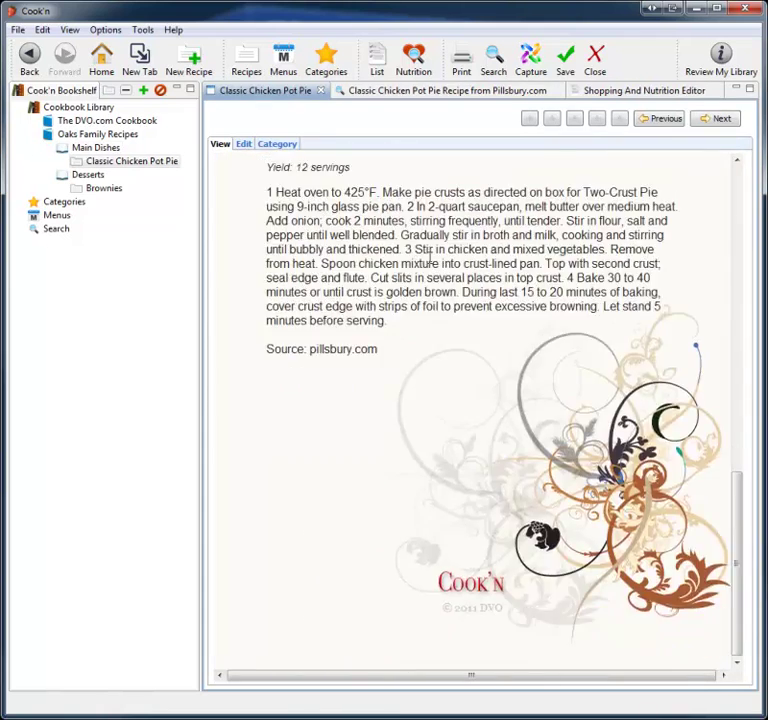
{"action": "scroll", "coordinate": [430, 264], "scroll_direction": "up", "scroll_amount": 12}
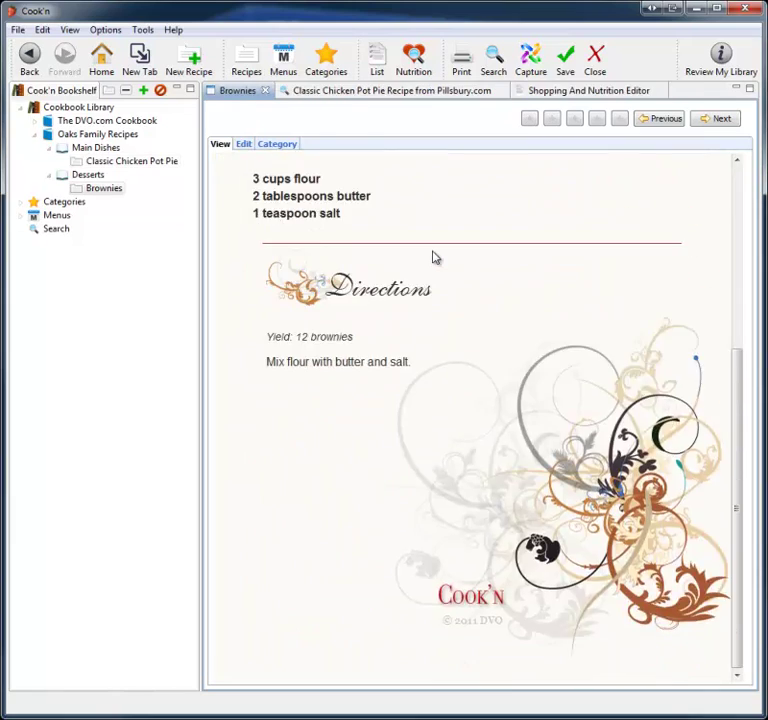
{"action": "scroll", "coordinate": [433, 258], "scroll_direction": "up", "scroll_amount": 5}
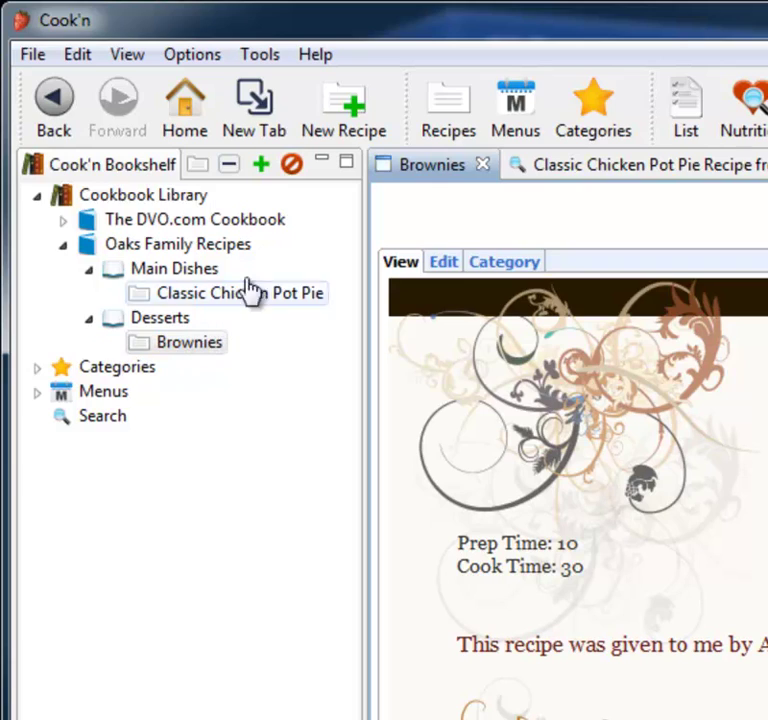
Start a new menu plan and add the Sunday, Monday, Tuesday and Wednesday labels to it.
{"action": "left_click", "coordinate": [531, 112]}
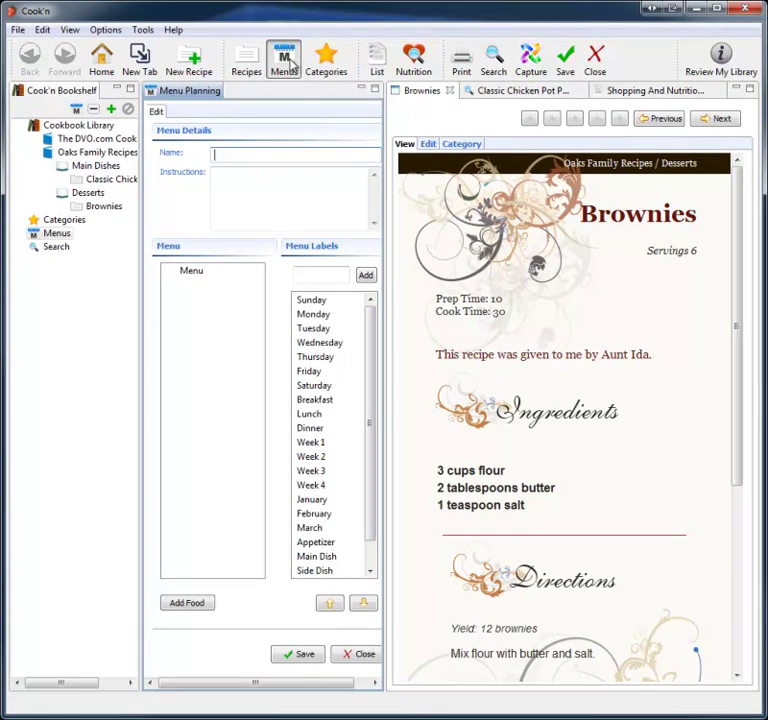
{"action": "left_click", "coordinate": [318, 301]}
{"action": "left_click_drag", "start_coordinate": [320, 305], "coordinate": [248, 317]}
{"action": "left_click_drag", "start_coordinate": [309, 328], "coordinate": [218, 345]}
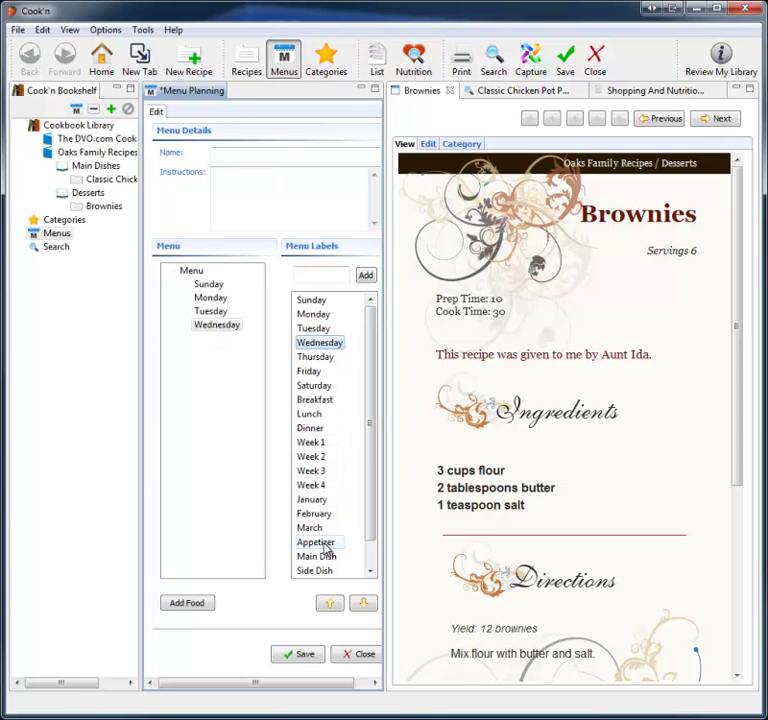
Add the Breakfast, Lunch and Dinner labels beneath Sunday in the menu.
{"action": "scroll", "coordinate": [320, 385], "scroll_direction": "down", "scroll_amount": 1}
{"action": "left_click_drag", "start_coordinate": [316, 371], "coordinate": [210, 290]}
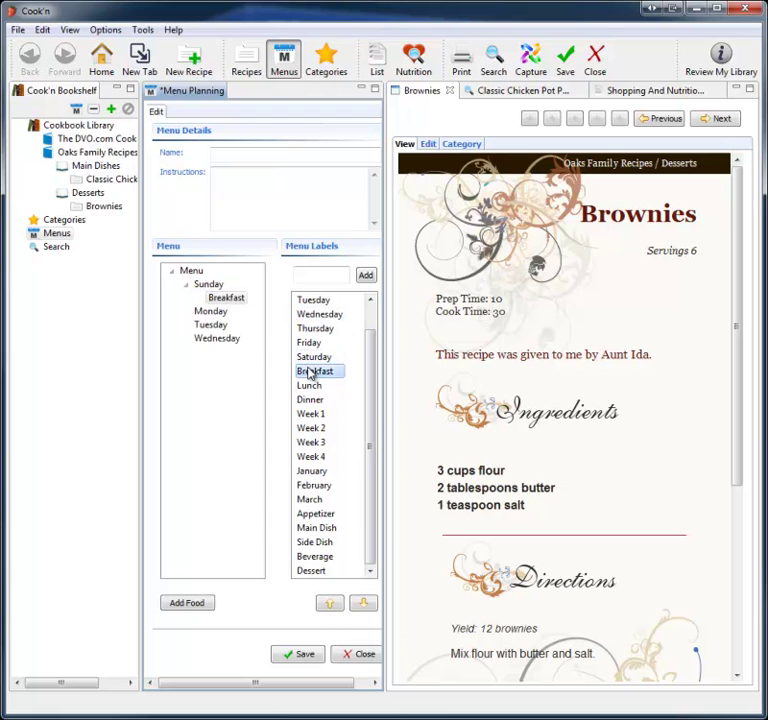
{"action": "left_click_drag", "start_coordinate": [310, 385], "coordinate": [203, 288]}
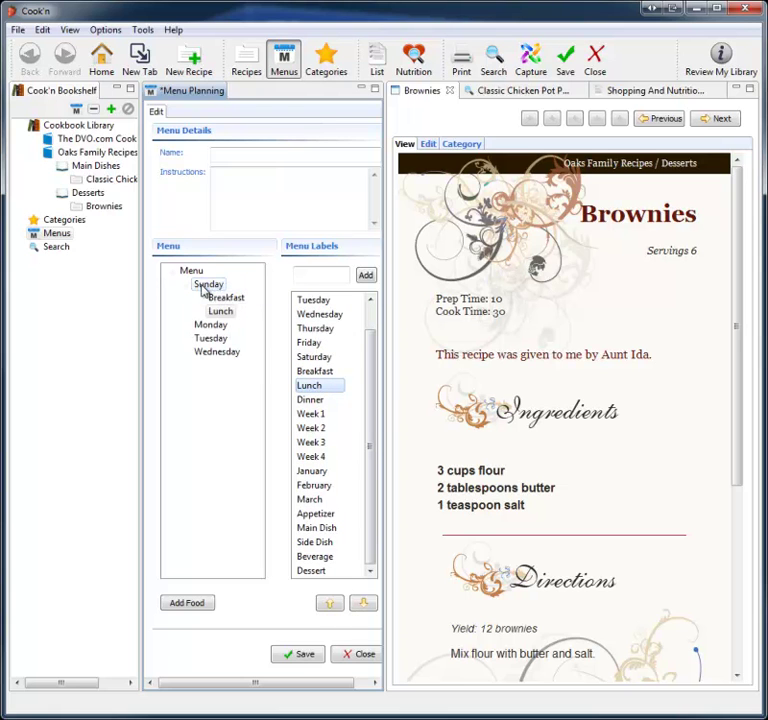
{"action": "left_click_drag", "start_coordinate": [307, 401], "coordinate": [202, 288]}
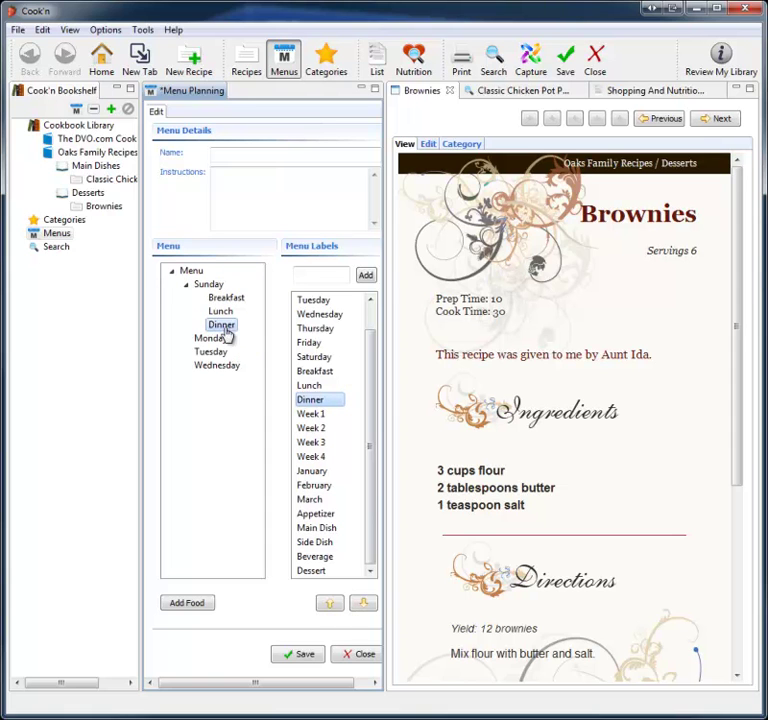
Add the Classic Chicken Pot Pie and Brownies recipes to Sunday's dinner, widening the menu planning area.
{"action": "left_click_drag", "start_coordinate": [116, 182], "coordinate": [222, 326]}
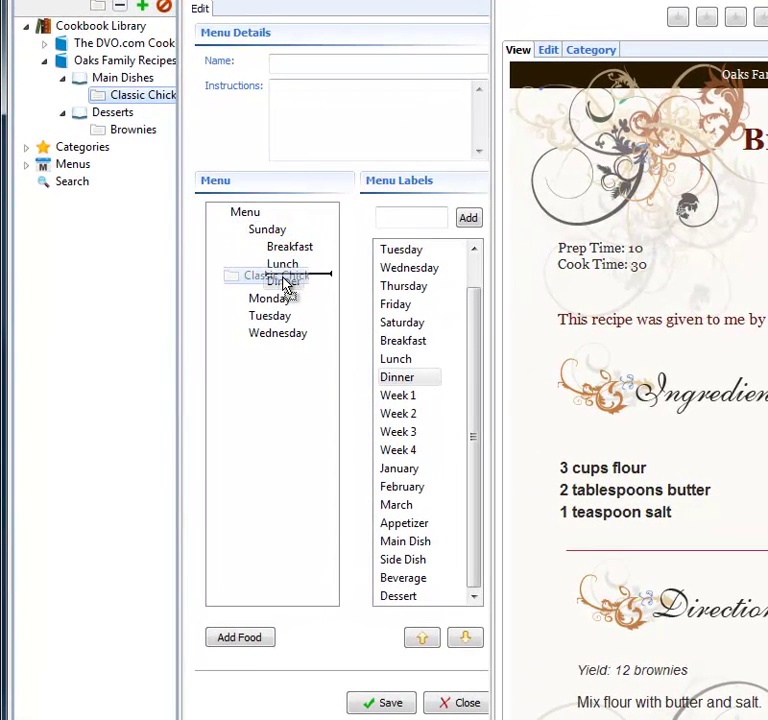
{"action": "left_click_drag", "start_coordinate": [286, 284], "coordinate": [286, 285]}
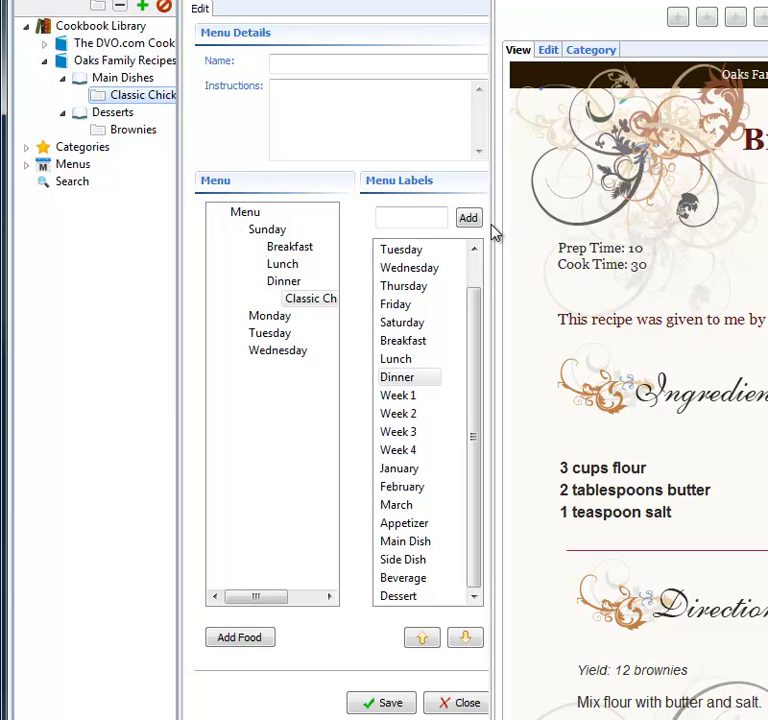
{"action": "left_click_drag", "start_coordinate": [492, 230], "coordinate": [560, 242]}
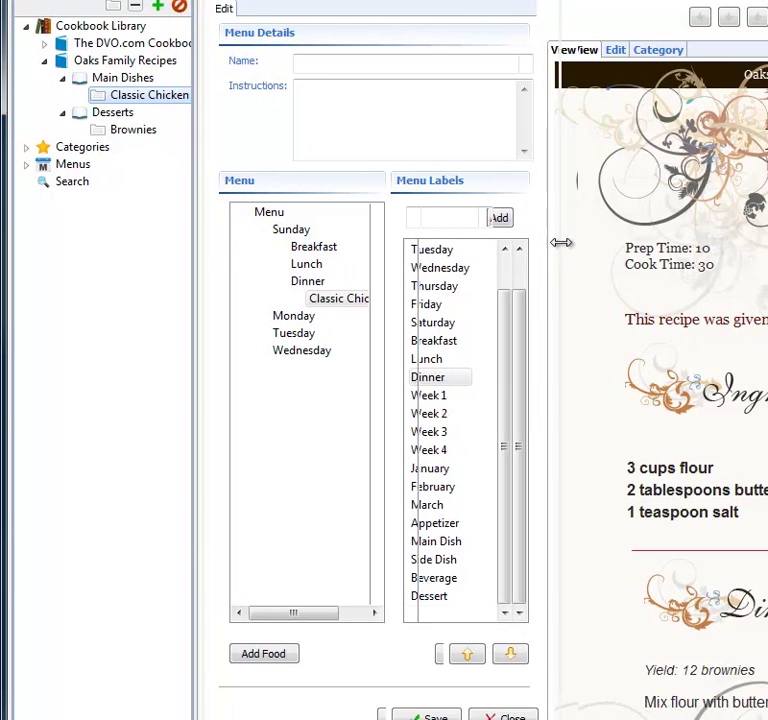
{"action": "left_click_drag", "start_coordinate": [134, 129], "coordinate": [318, 287]}
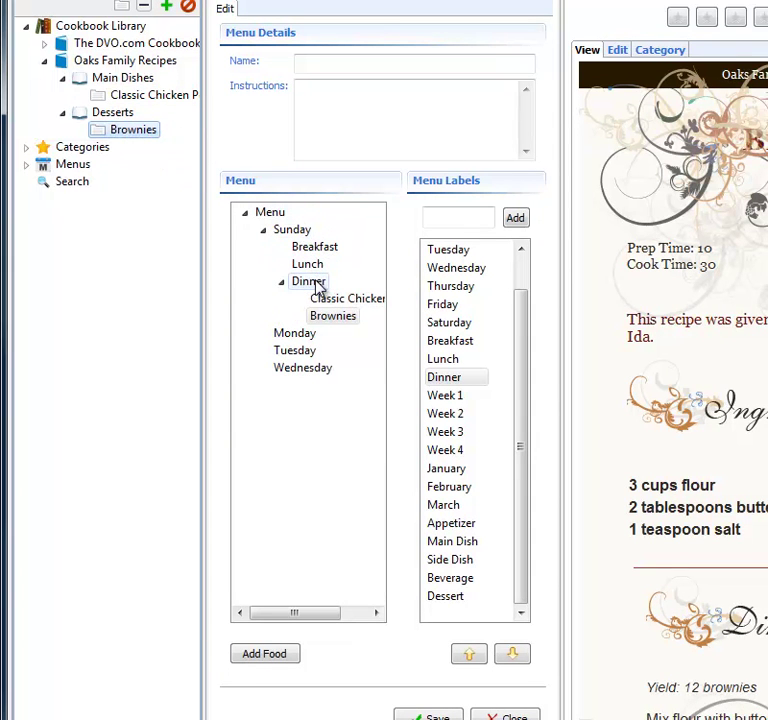
Add the Blizzard of Oz beverage from The DVO.com Cookbook to Sunday's dinner.
{"action": "left_click", "coordinate": [45, 43]}
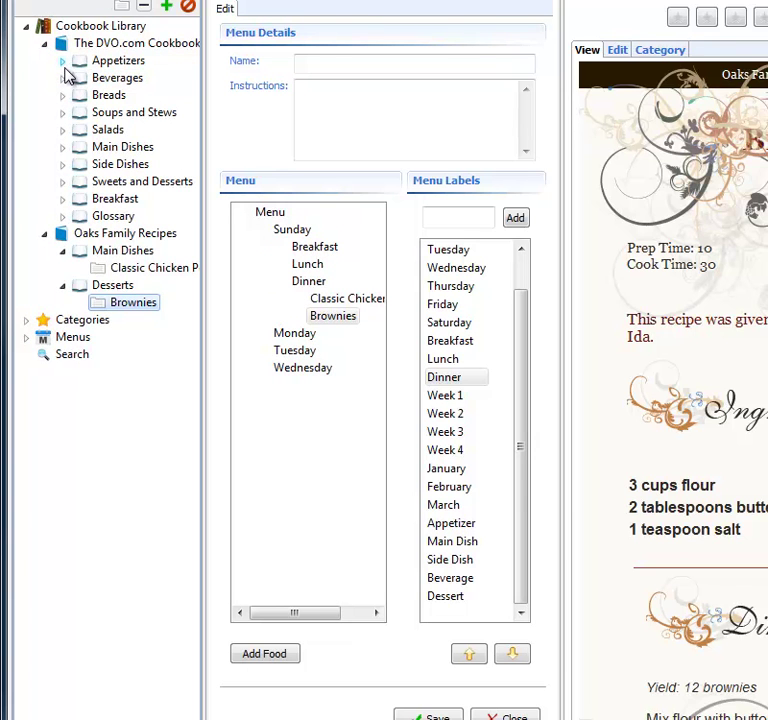
{"action": "left_click", "coordinate": [63, 79]}
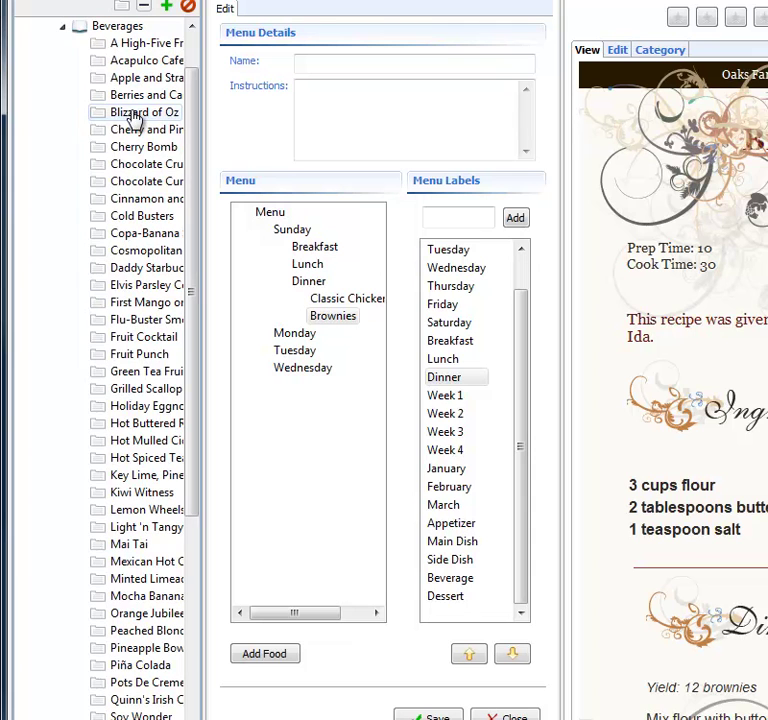
{"action": "left_click_drag", "start_coordinate": [135, 118], "coordinate": [307, 287]}
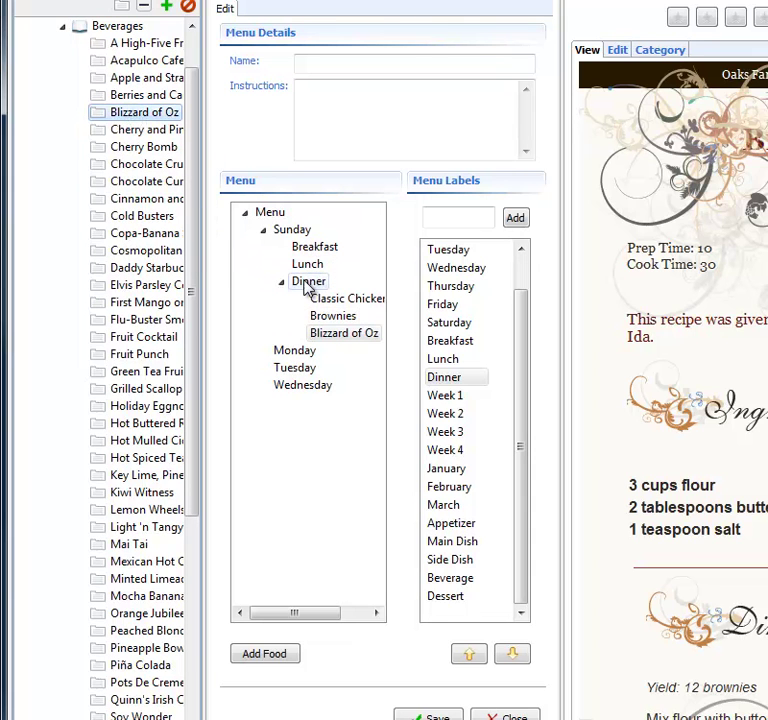
Add the Cherry Bomb beverage and the Beefy Mac Soup from The DVO.com Cookbook to Sunday's lunch.
{"action": "left_click", "coordinate": [146, 150]}
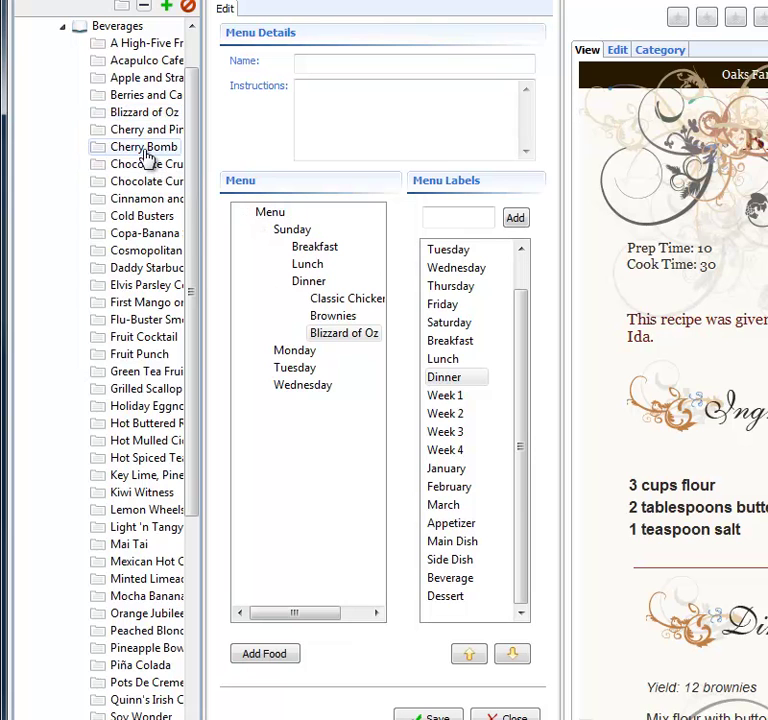
{"action": "left_click_drag", "start_coordinate": [145, 153], "coordinate": [312, 277]}
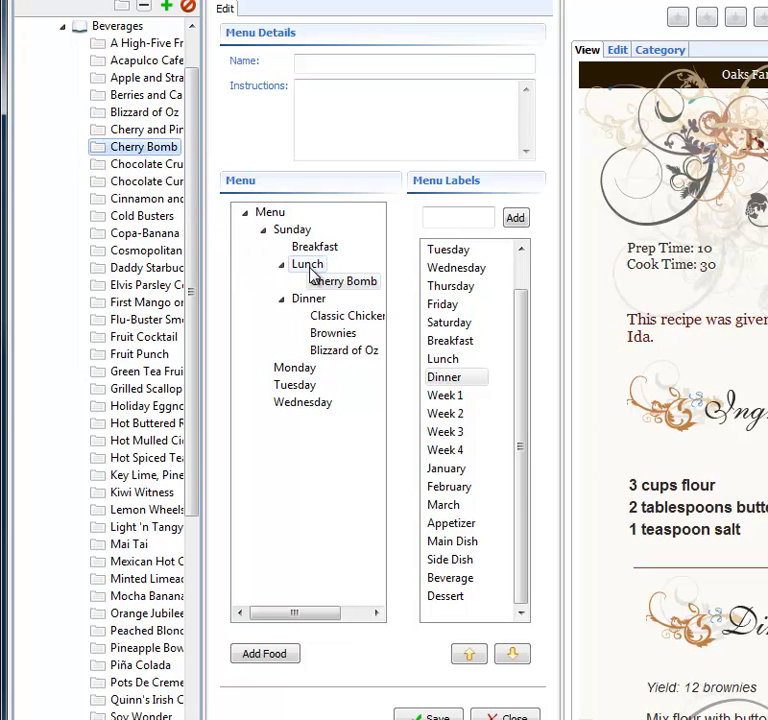
{"action": "left_click", "coordinate": [62, 26]}
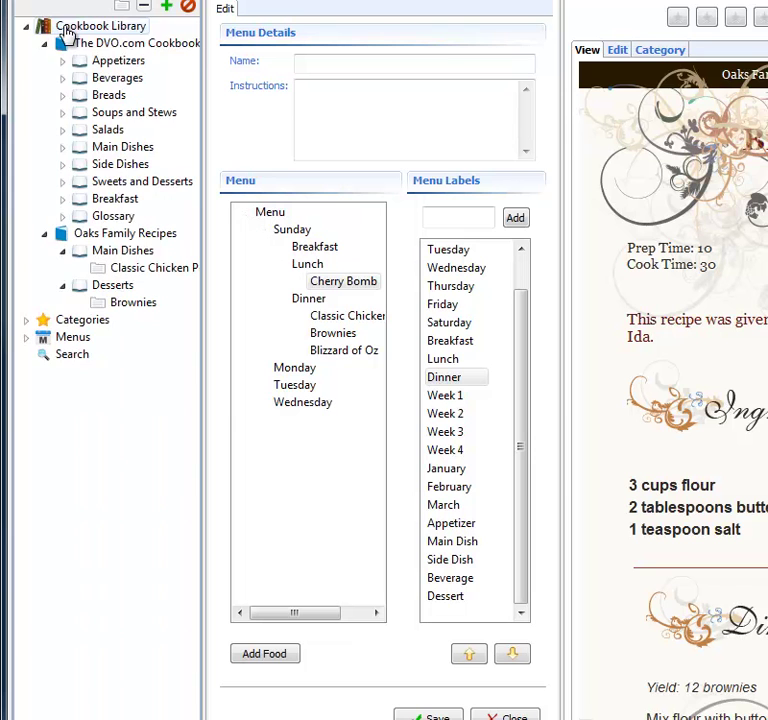
{"action": "left_click", "coordinate": [64, 113]}
{"action": "left_click_drag", "start_coordinate": [134, 154], "coordinate": [322, 272]}
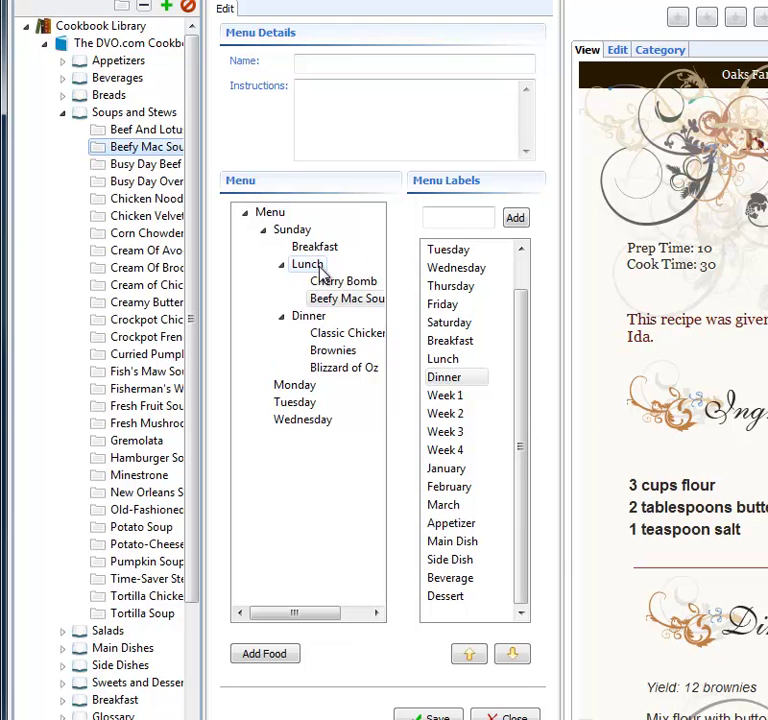
Name the menu with the owner's first name followed by "Week 1" and save it.
{"action": "left_click", "coordinate": [350, 63]}
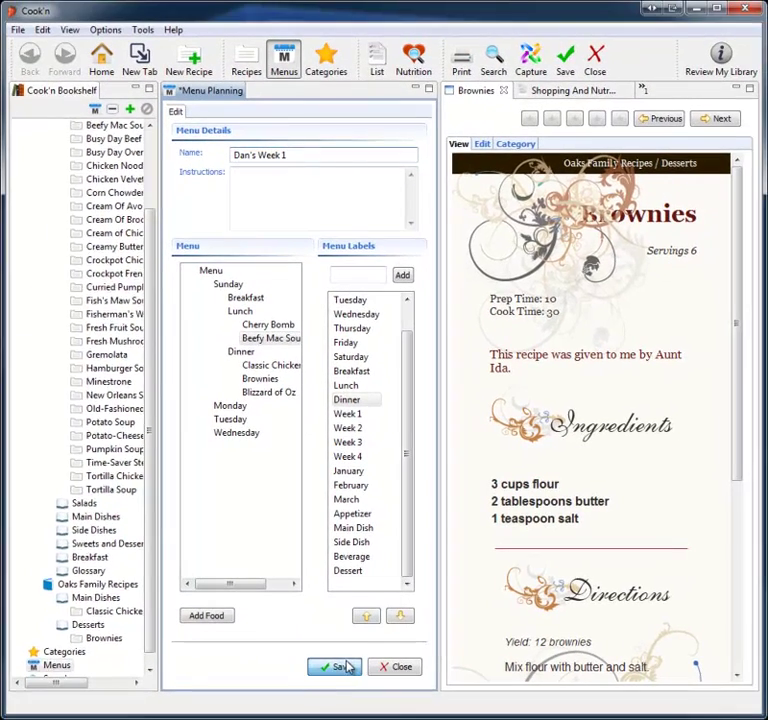
{"action": "left_click", "coordinate": [440, 716]}
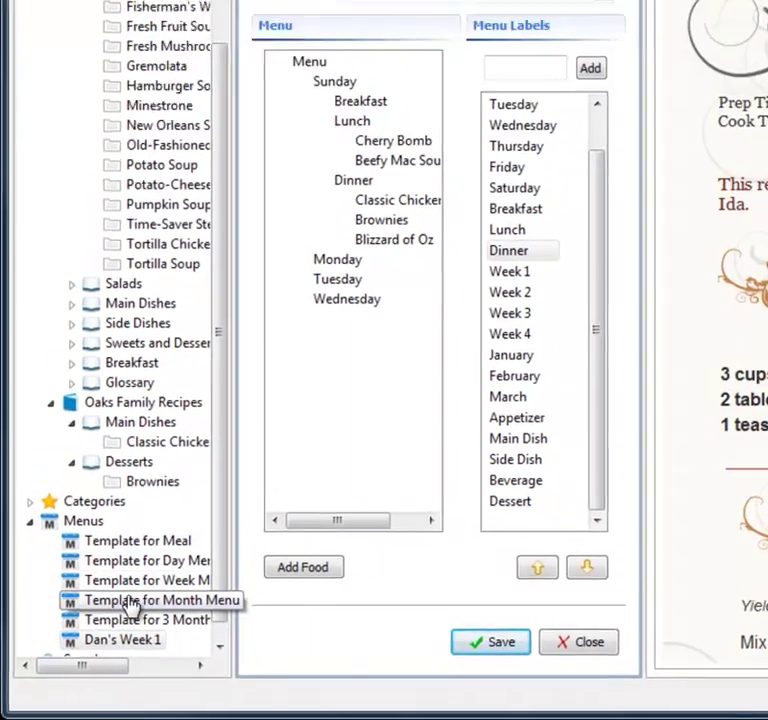
Make a copy of the month menu template.
{"action": "left_click", "coordinate": [128, 601]}
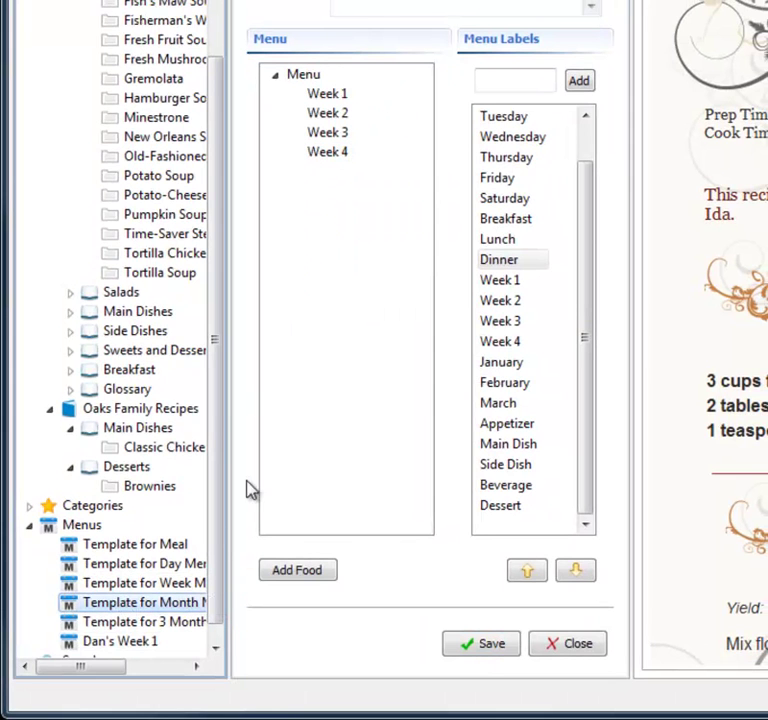
{"action": "right_click", "coordinate": [171, 603]}
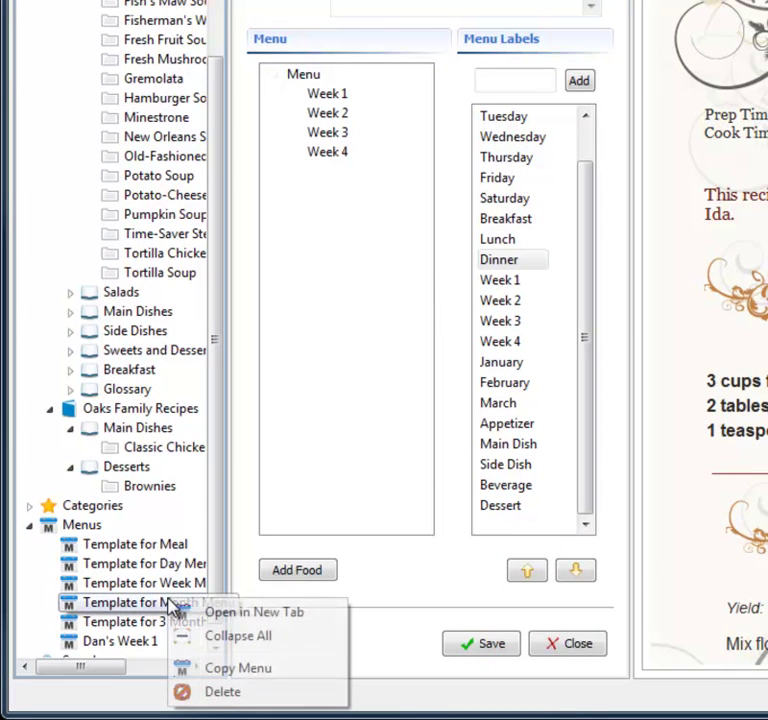
{"action": "left_click", "coordinate": [230, 669]}
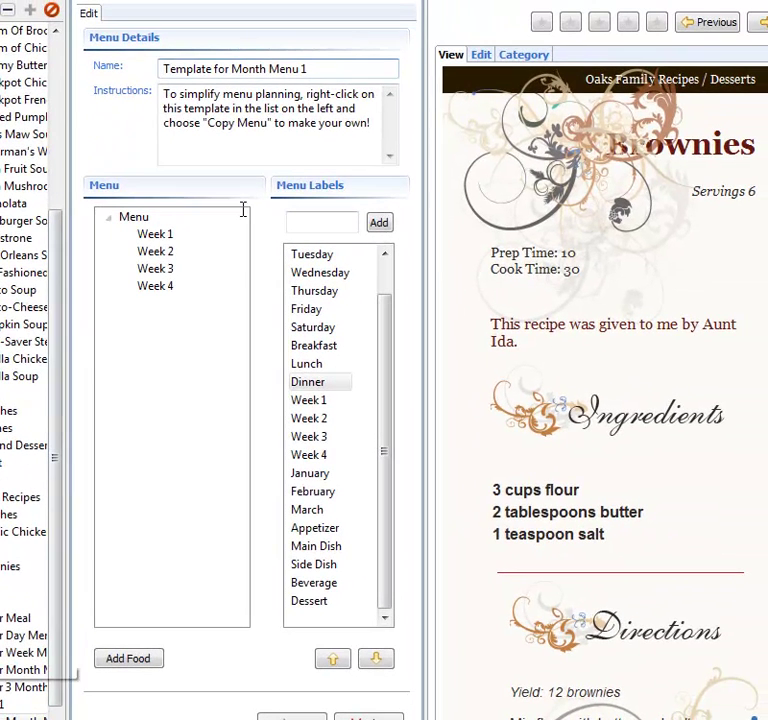
Name the copied menu with the owner's first name followed by "Month #1" and clear its instructions.
{"action": "left_click_drag", "start_coordinate": [333, 73], "coordinate": [153, 64]}
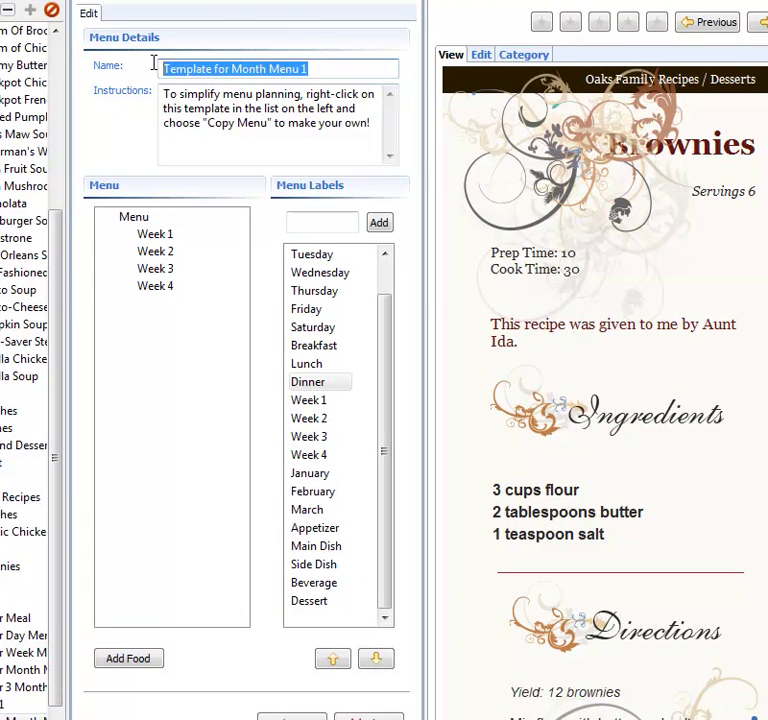
{"action": "type", "text": "Dan's Month"}
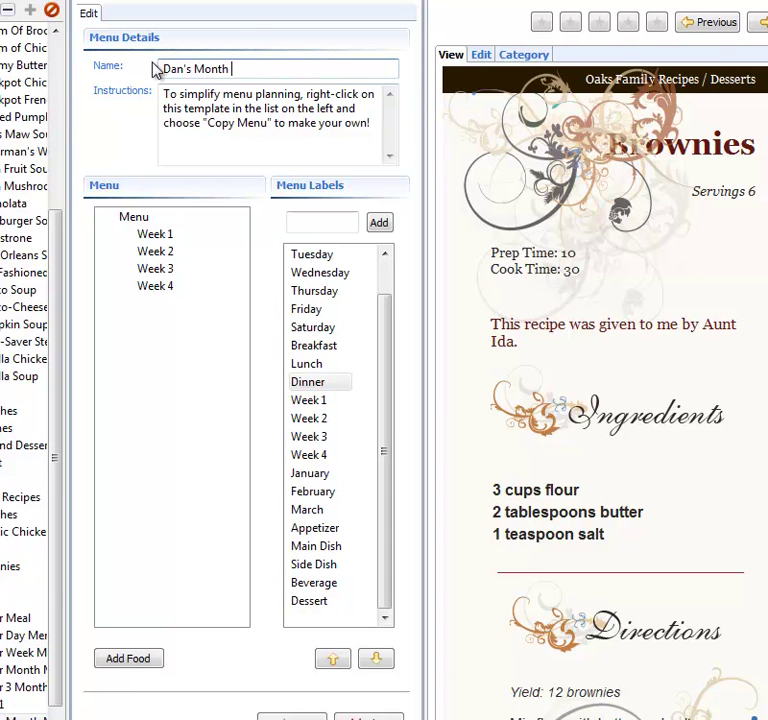
{"action": "type", "text": " #1"}
{"action": "left_click_drag", "start_coordinate": [373, 130], "coordinate": [60, 70]}
{"action": "key", "text": "BackSpace"}
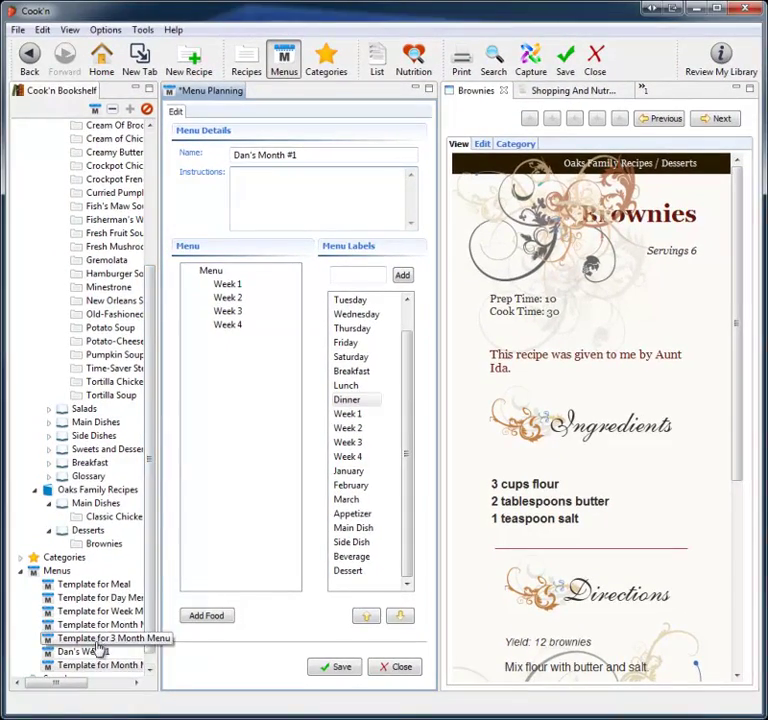
Add the owner's saved Week 1 menu under Week 1 of the month menu and save it.
{"action": "left_click", "coordinate": [90, 651]}
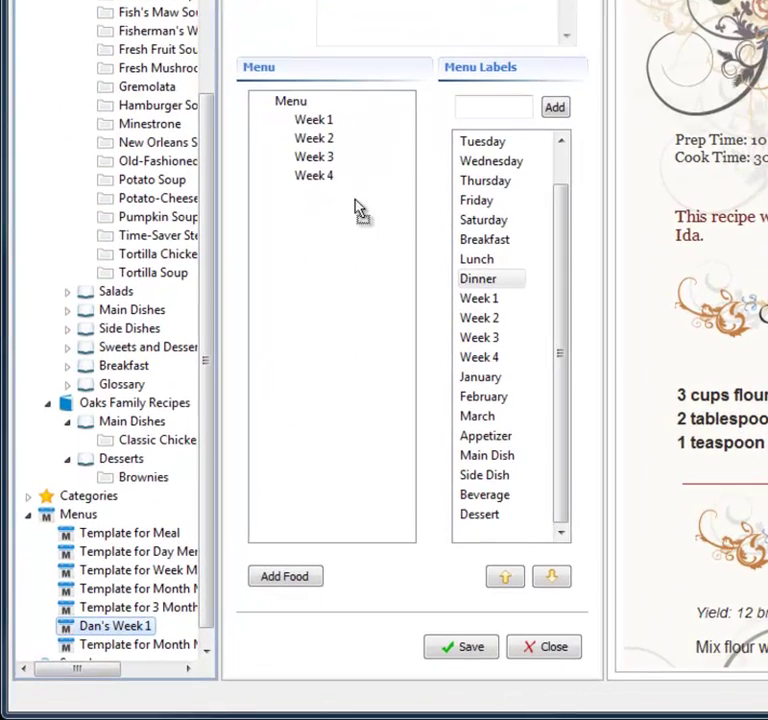
{"action": "left_click_drag", "start_coordinate": [361, 210], "coordinate": [327, 127]}
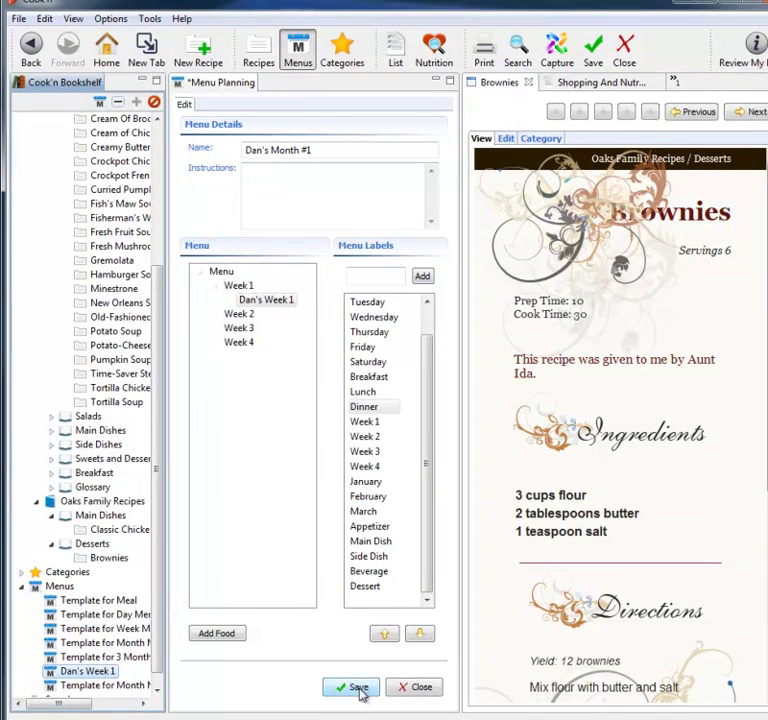
{"action": "left_click", "coordinate": [356, 687]}
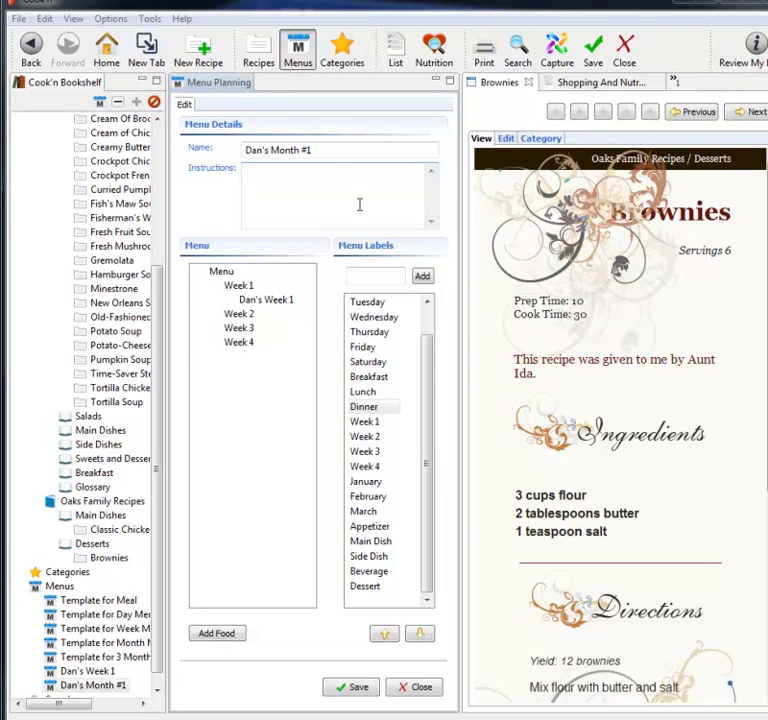
Return to the recipes view and collapse the Soups and Stews chapter of The DVO.com Cookbook.
{"action": "left_click", "coordinate": [257, 55]}
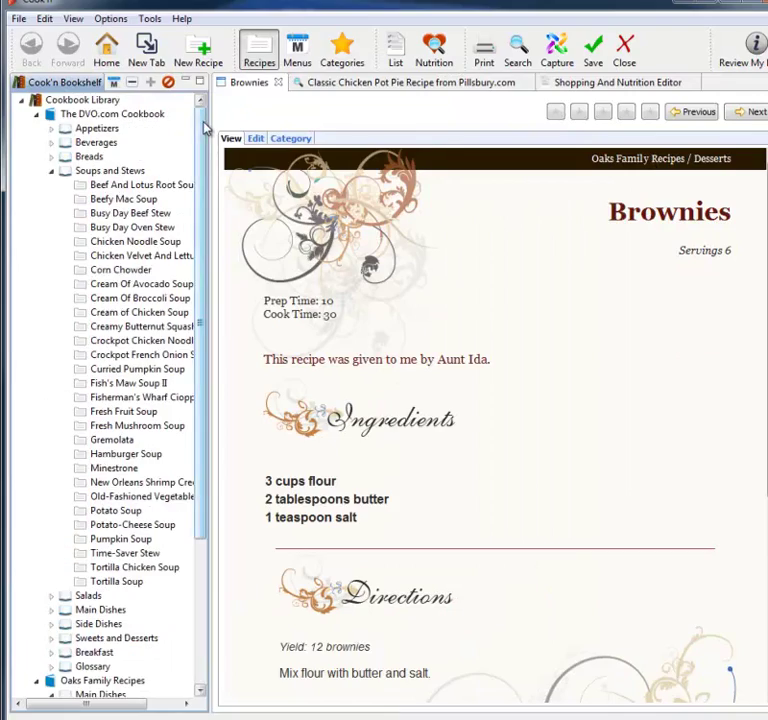
{"action": "left_click", "coordinate": [52, 170]}
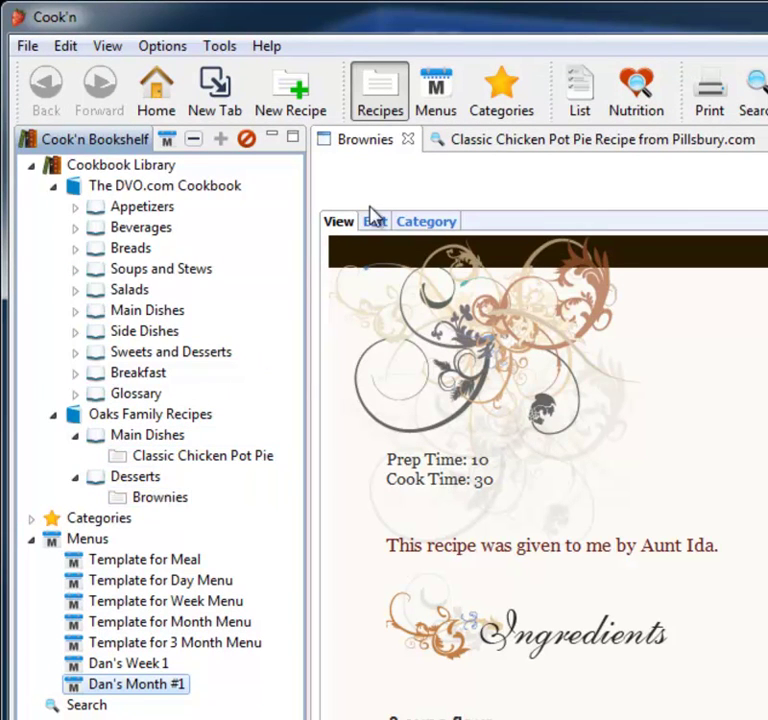
Open the home page, view the product page of the featured new cookbook and return to the home page.
{"action": "left_click", "coordinate": [168, 90]}
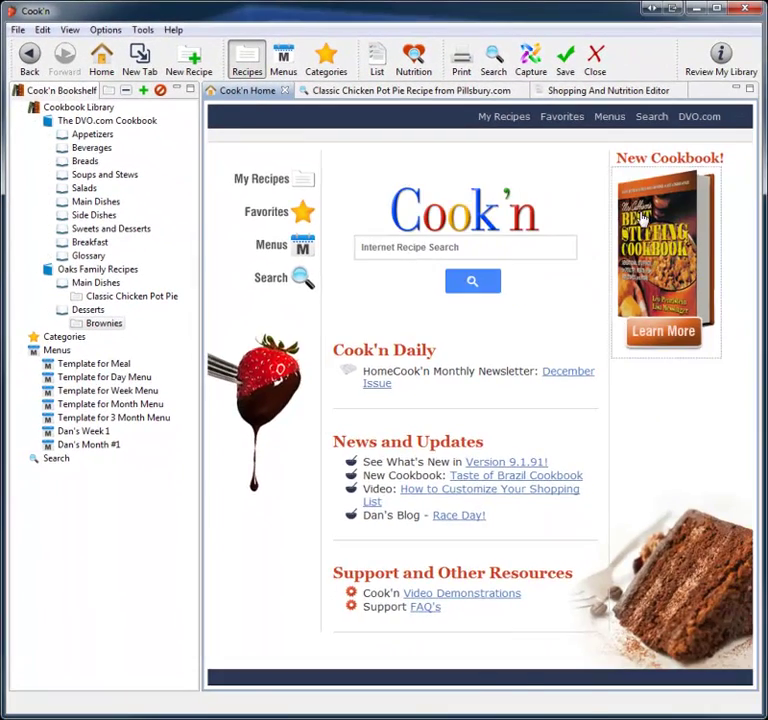
{"action": "left_click", "coordinate": [643, 220]}
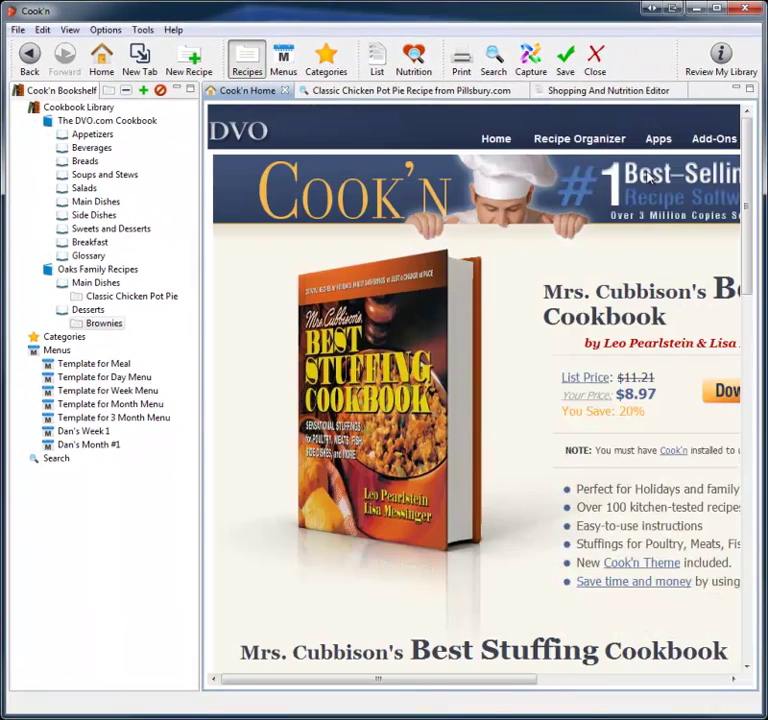
{"action": "left_click", "coordinate": [28, 56]}
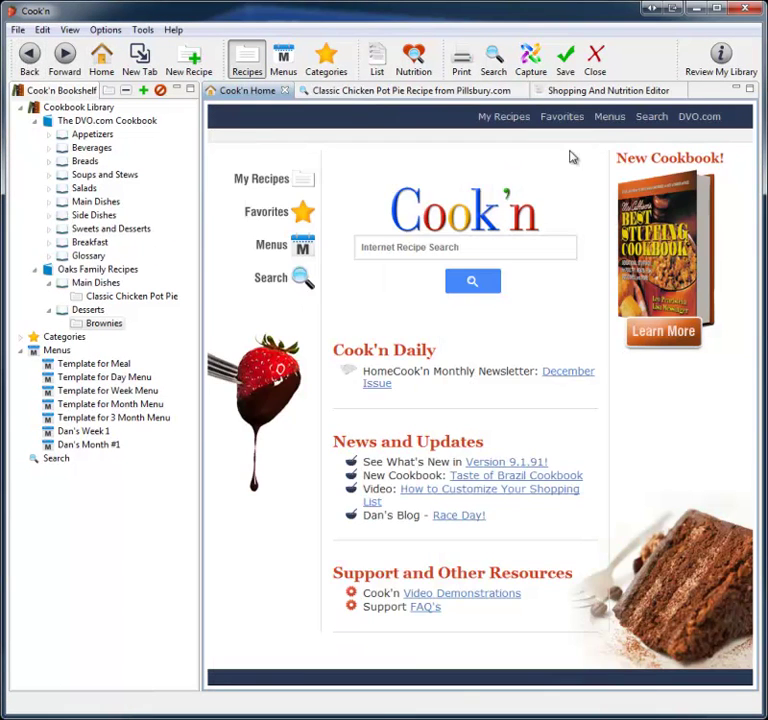
Open the DVO.com website and look through the titles in its list of all cookbooks.
{"action": "left_click", "coordinate": [698, 117]}
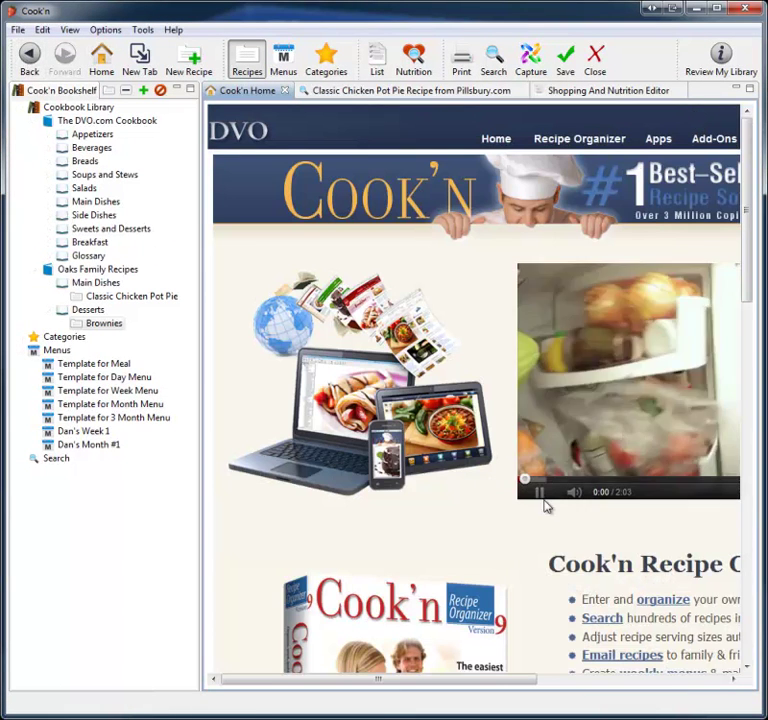
{"action": "left_click_drag", "start_coordinate": [408, 681], "coordinate": [537, 681]}
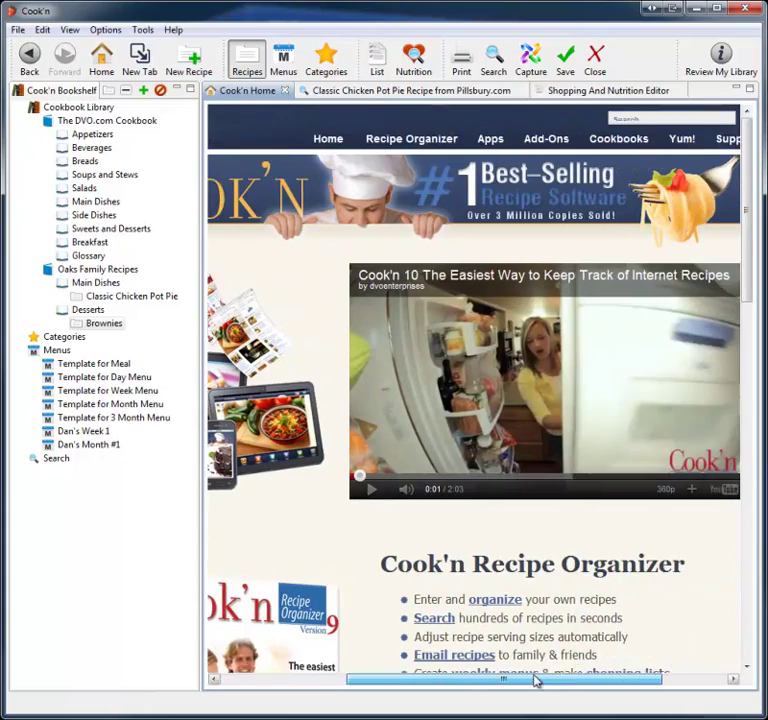
{"action": "mouse_move", "coordinate": [626, 151]}
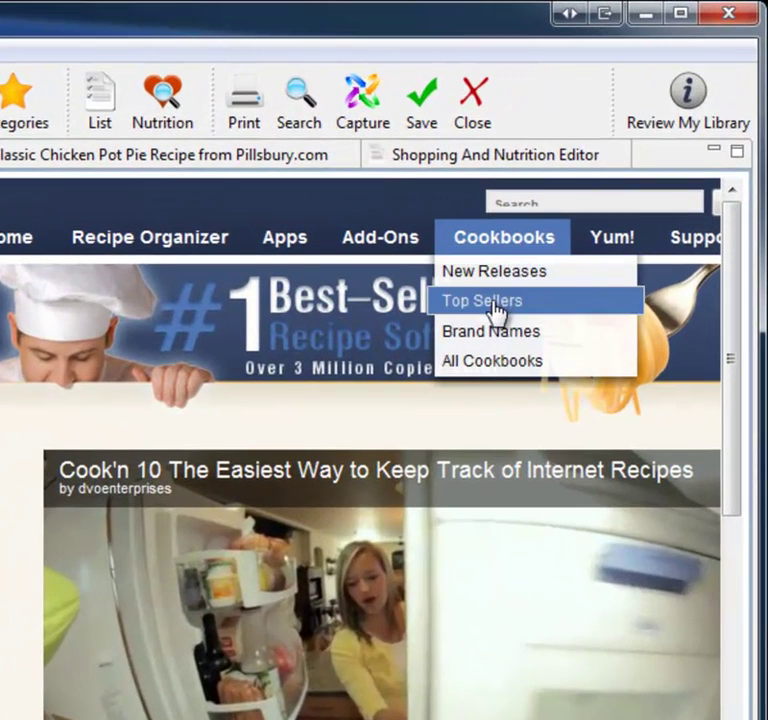
{"action": "left_click", "coordinate": [490, 363]}
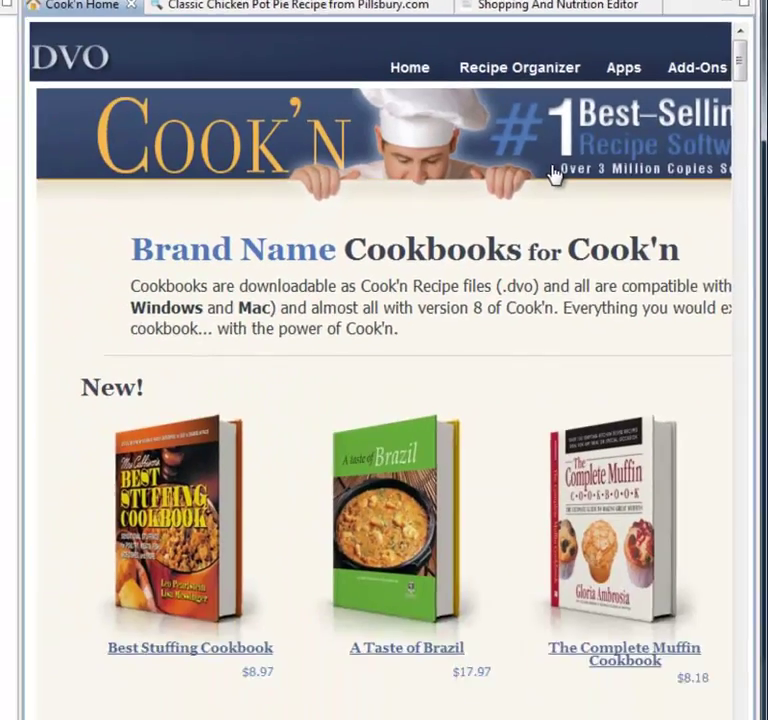
{"action": "scroll", "coordinate": [308, 534], "scroll_direction": "down", "scroll_amount": 5}
{"action": "scroll", "coordinate": [399, 231], "scroll_direction": "down", "scroll_amount": 10}
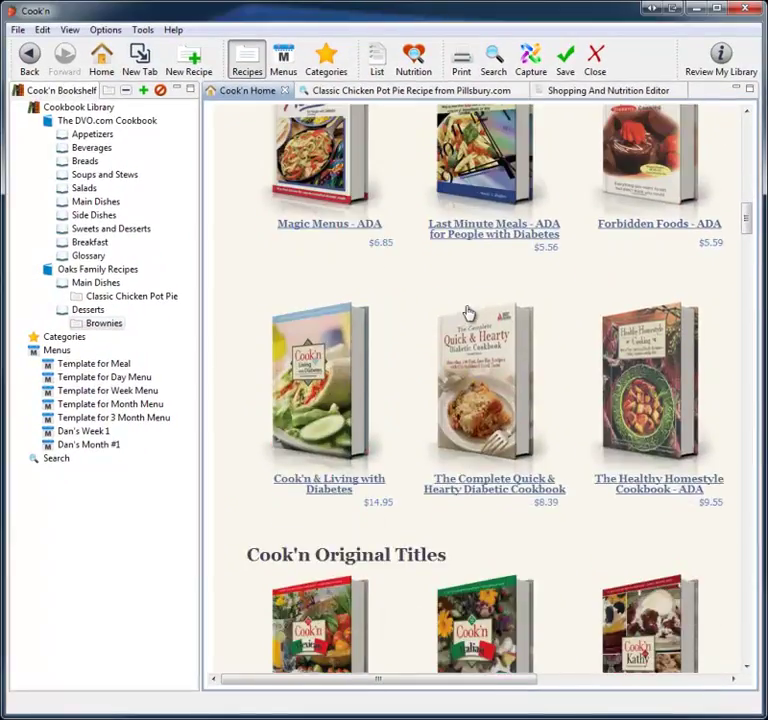
{"action": "scroll", "coordinate": [468, 313], "scroll_direction": "up", "scroll_amount": 10}
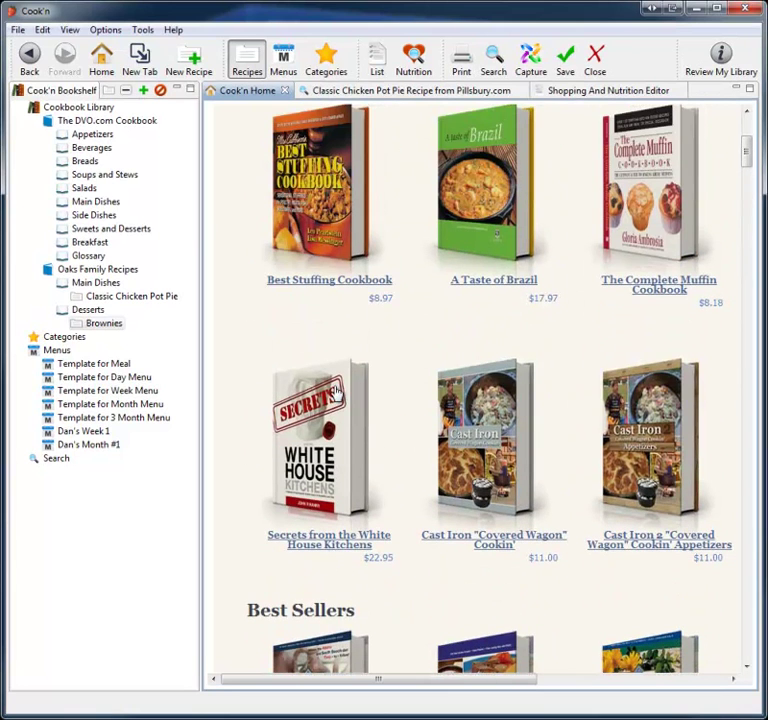
View the product pages of Secrets from the White House Kitchens and A Taste of Brazil.
{"action": "left_click", "coordinate": [338, 393]}
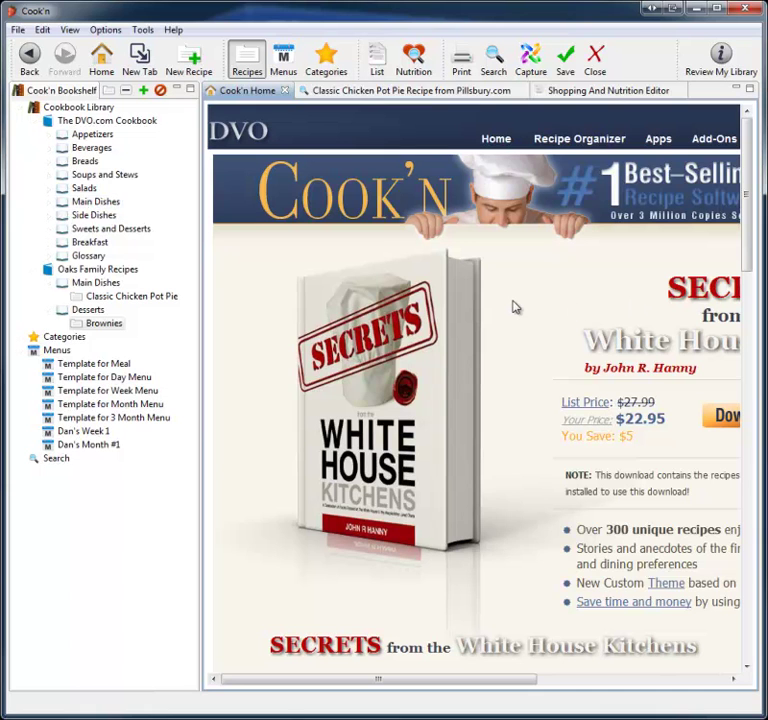
{"action": "left_click", "coordinate": [29, 52]}
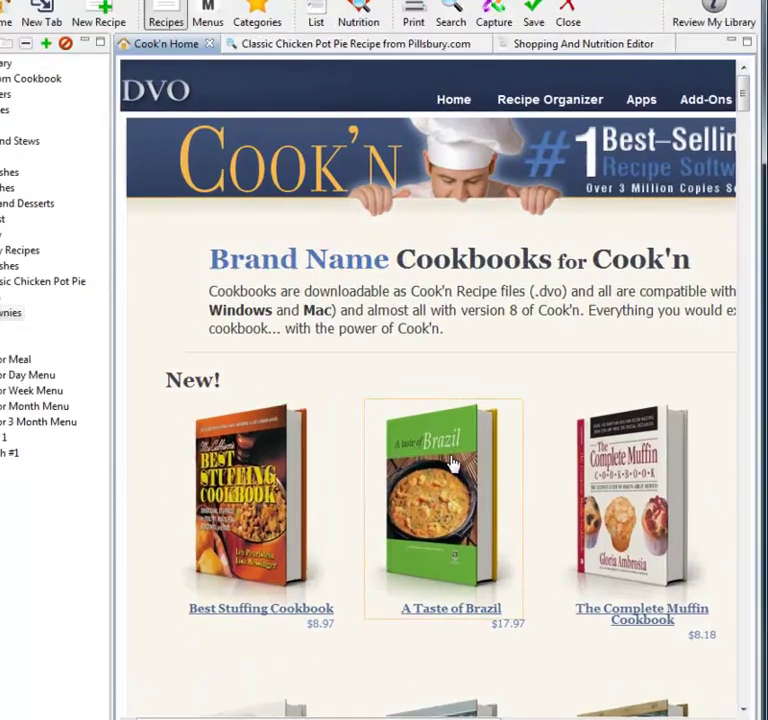
{"action": "left_click", "coordinate": [494, 455]}
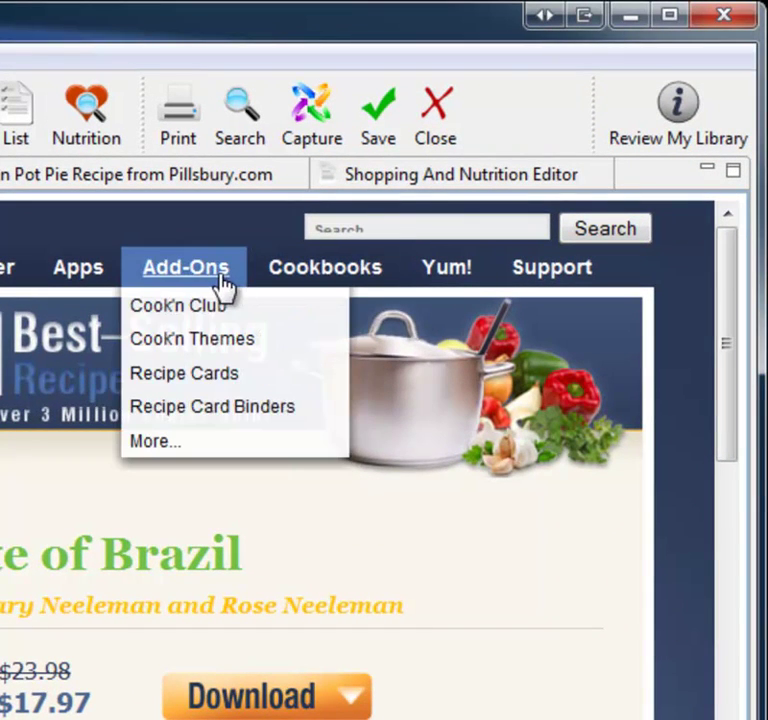
View the Cook'n Club page among the website's add-ons and return to the home page.
{"action": "left_click", "coordinate": [214, 309]}
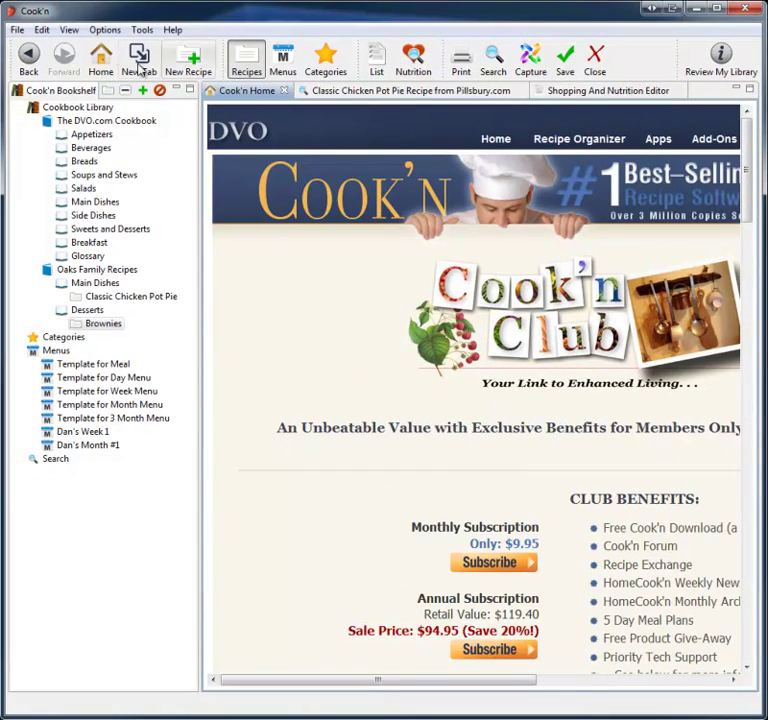
{"action": "left_click", "coordinate": [100, 60]}
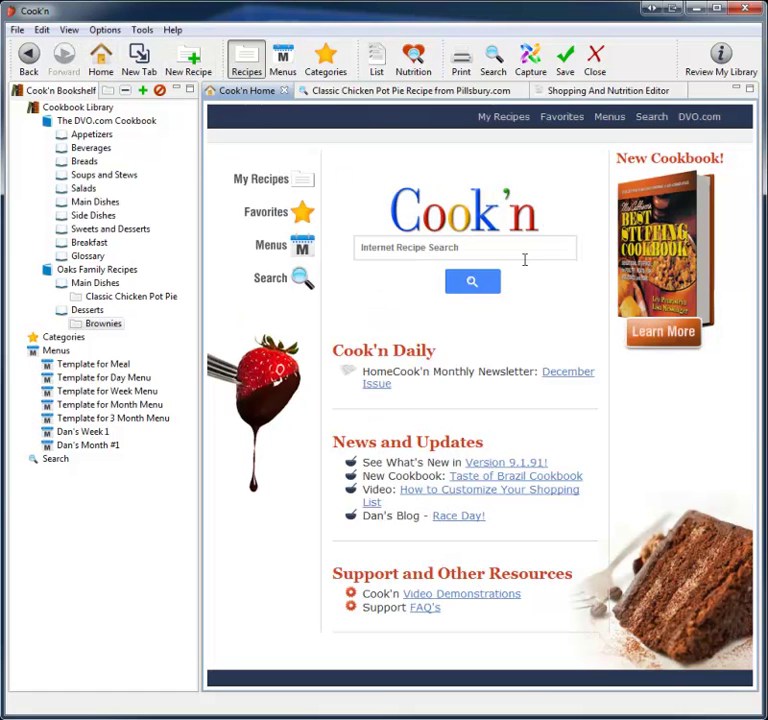